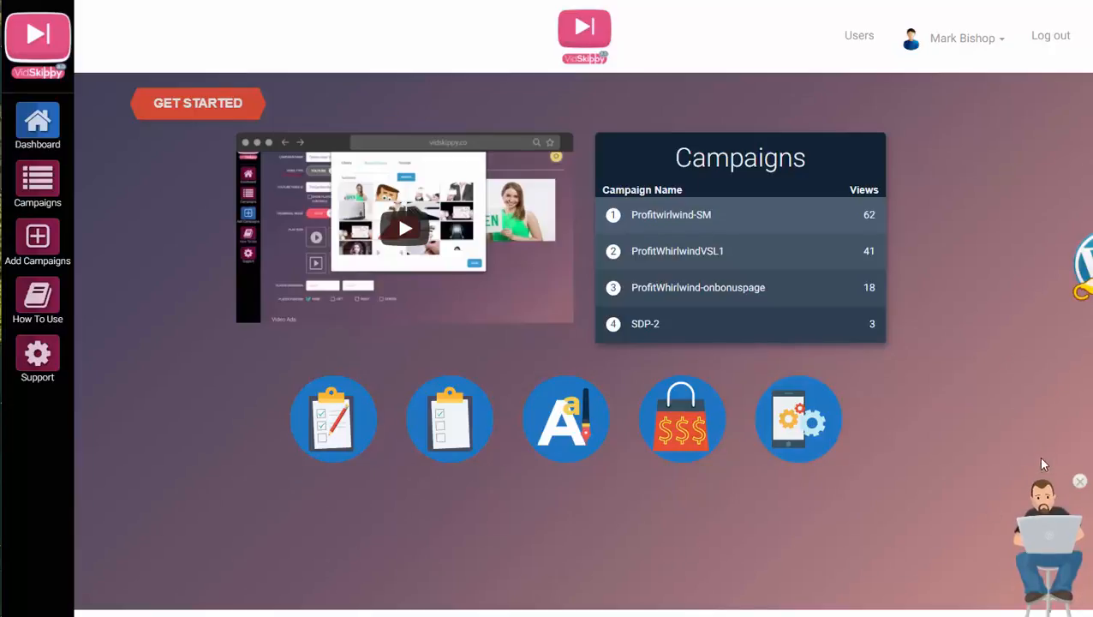
View the dashboard's support form, WordPress plugin and Get Started pop-ups, closing each one.
{"action": "left_click", "coordinate": [1051, 538]}
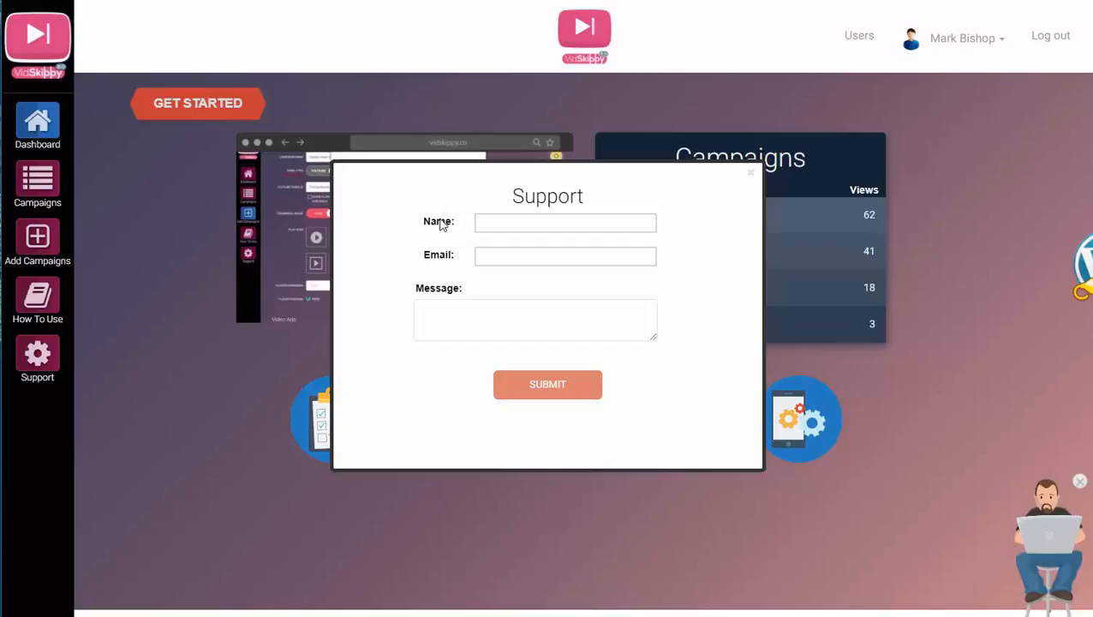
{"action": "left_click", "coordinate": [749, 176]}
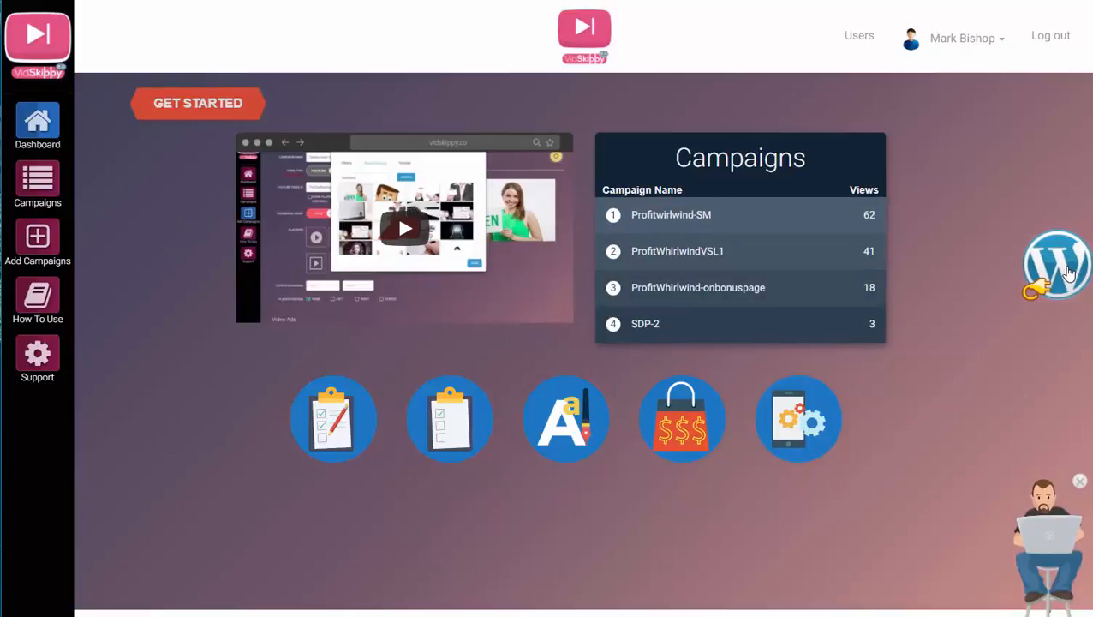
{"action": "left_click", "coordinate": [1069, 273]}
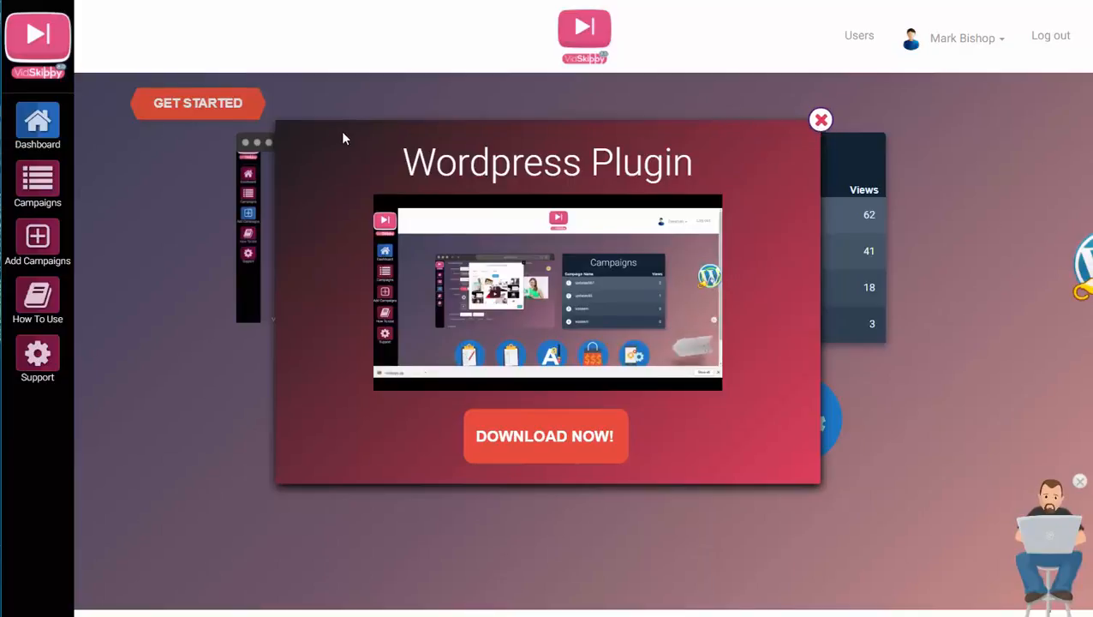
{"action": "left_click", "coordinate": [820, 122]}
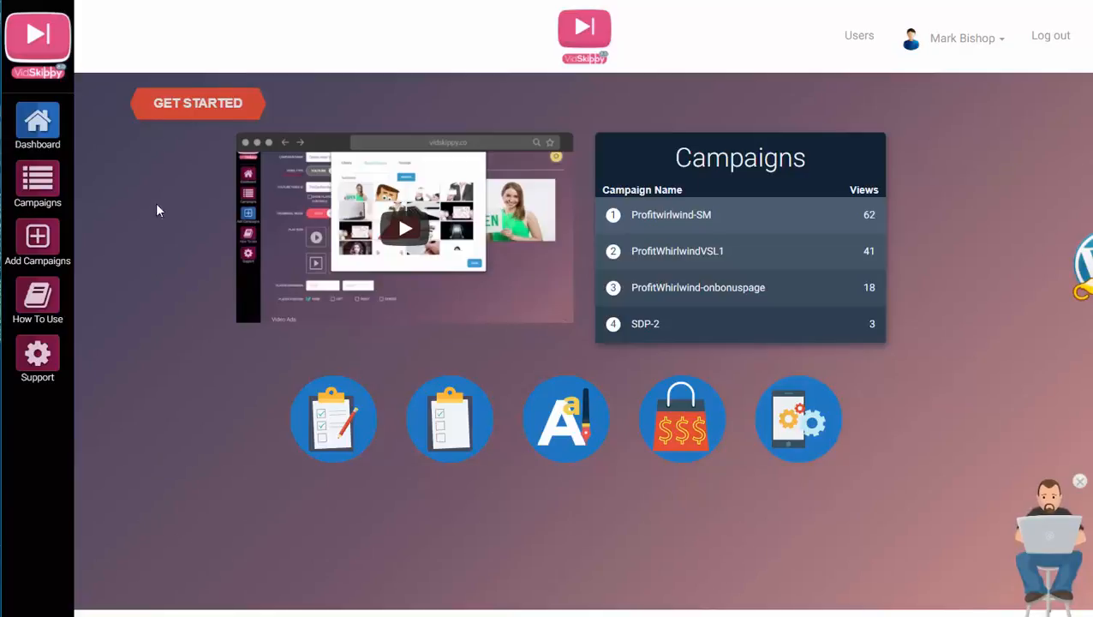
{"action": "left_click", "coordinate": [204, 106]}
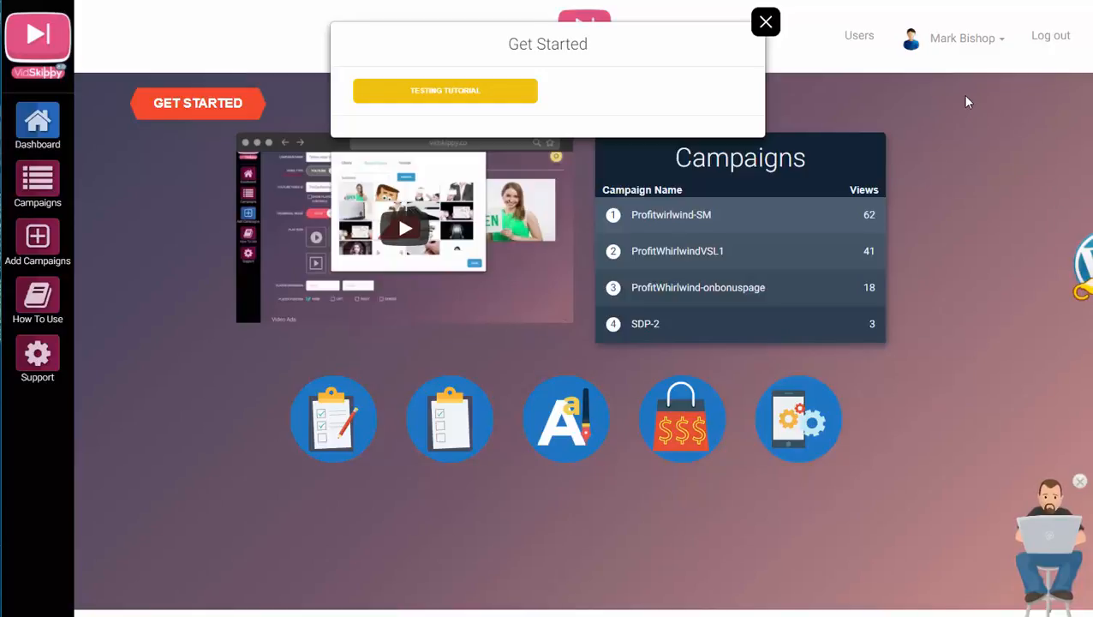
{"action": "left_click", "coordinate": [998, 169]}
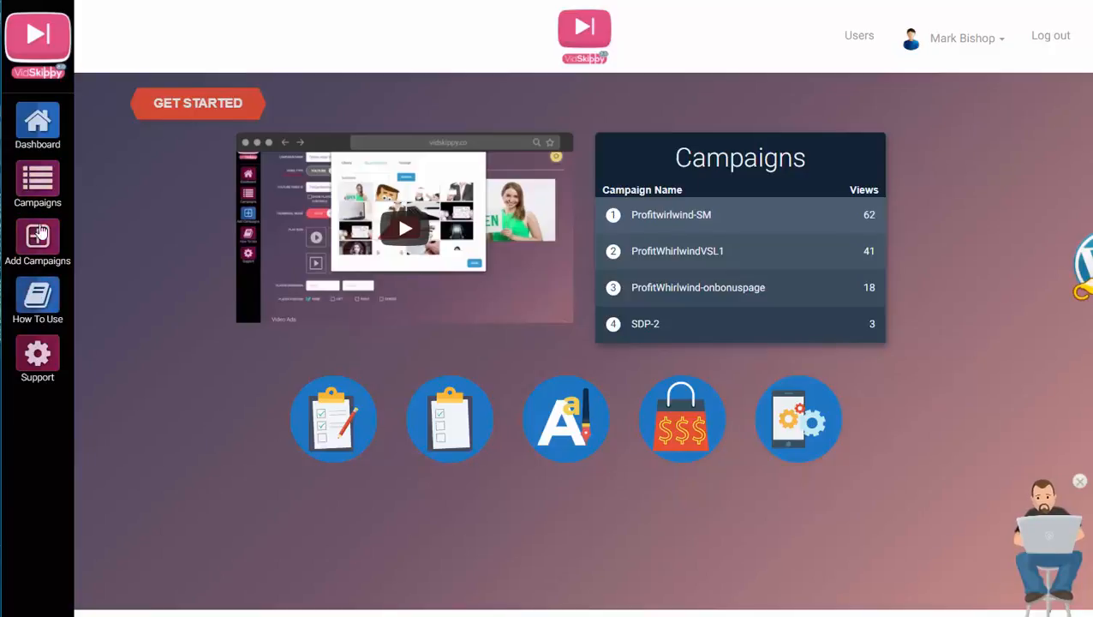
Open the campaigns list and look through the existing campaigns and their available actions.
{"action": "left_click", "coordinate": [34, 182]}
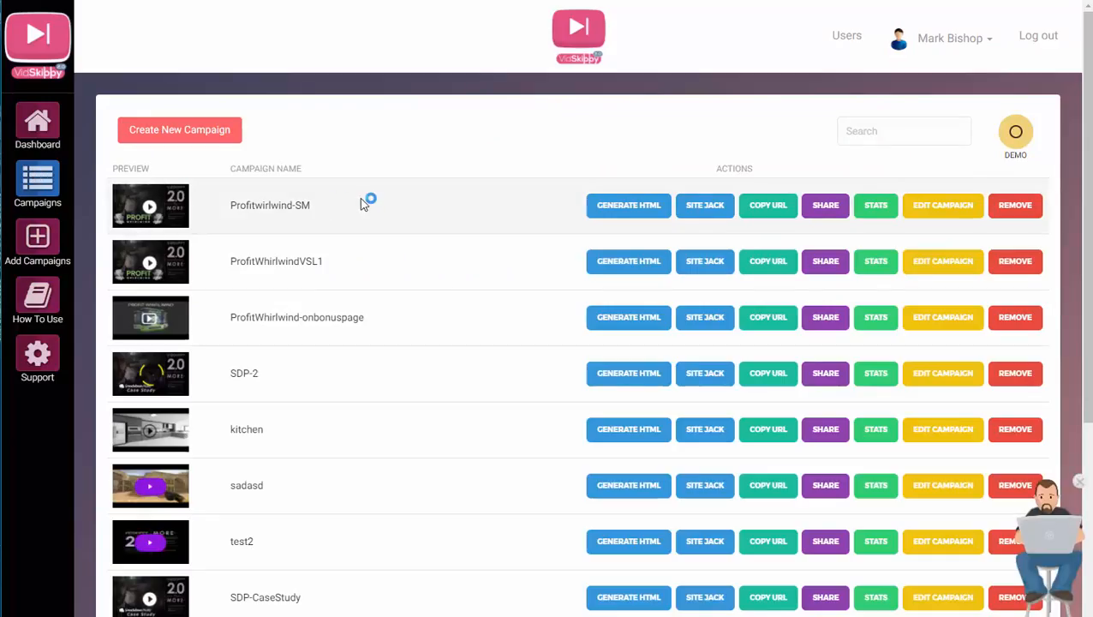
{"action": "scroll", "coordinate": [539, 211], "scroll_direction": "down", "scroll_amount": 3}
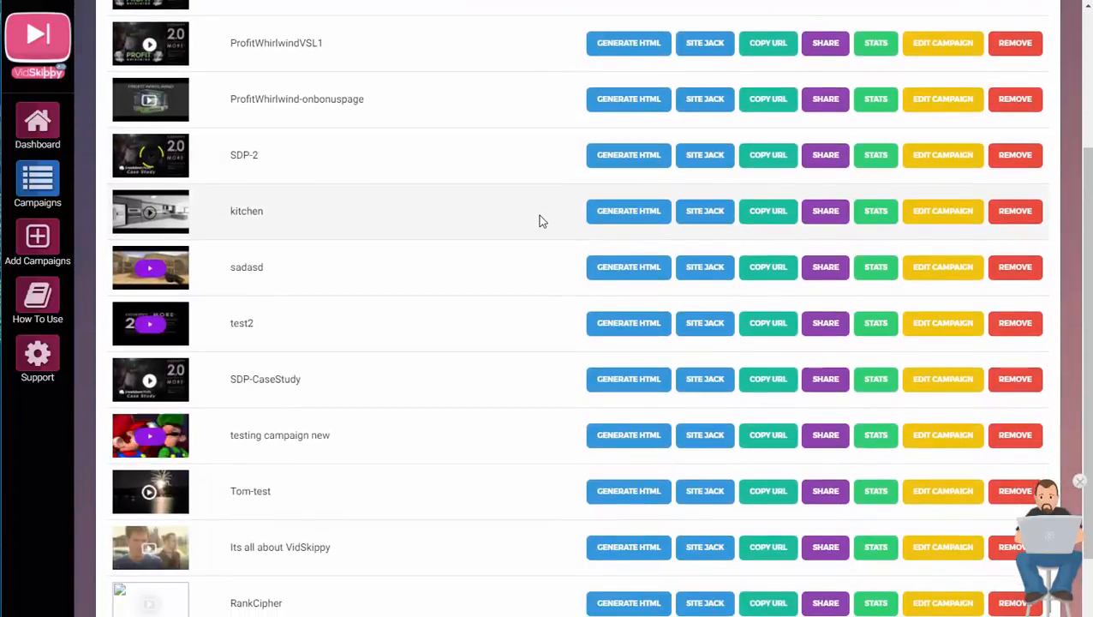
{"action": "scroll", "coordinate": [538, 219], "scroll_direction": "up", "scroll_amount": 2}
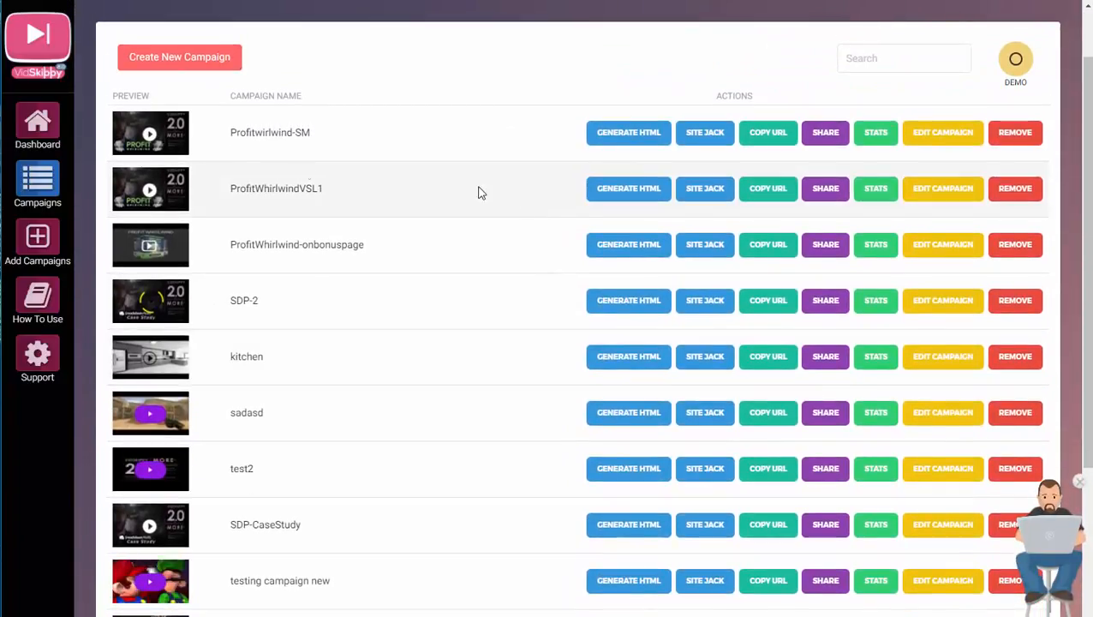
Start a new campaign and read the help notes for the Campaign Name and Video Type settings.
{"action": "left_click", "coordinate": [71, 244]}
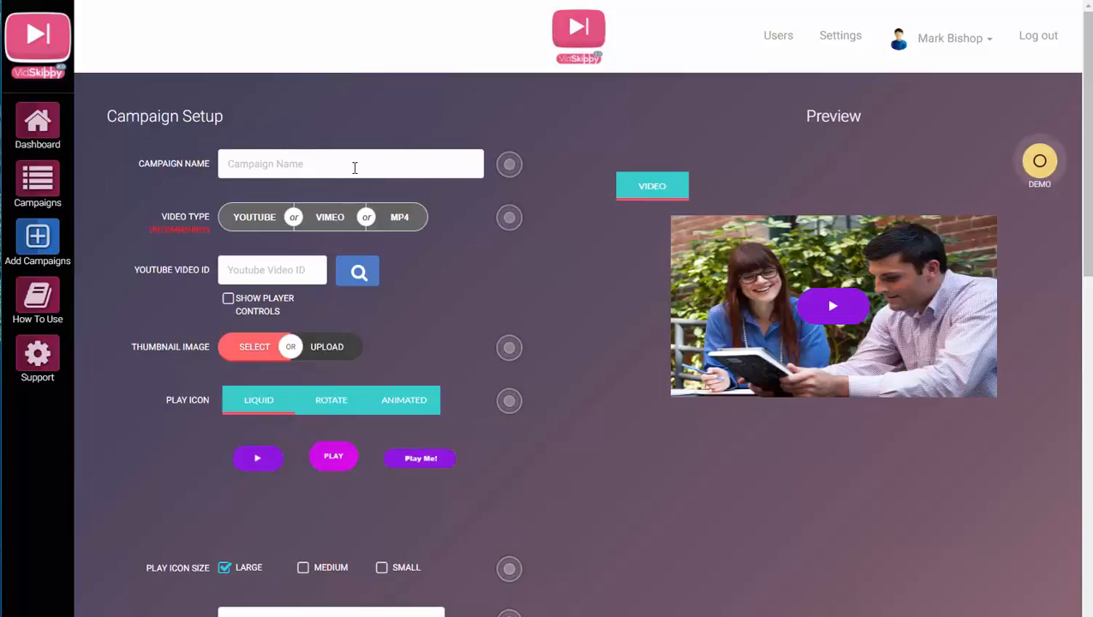
{"action": "left_click", "coordinate": [509, 167]}
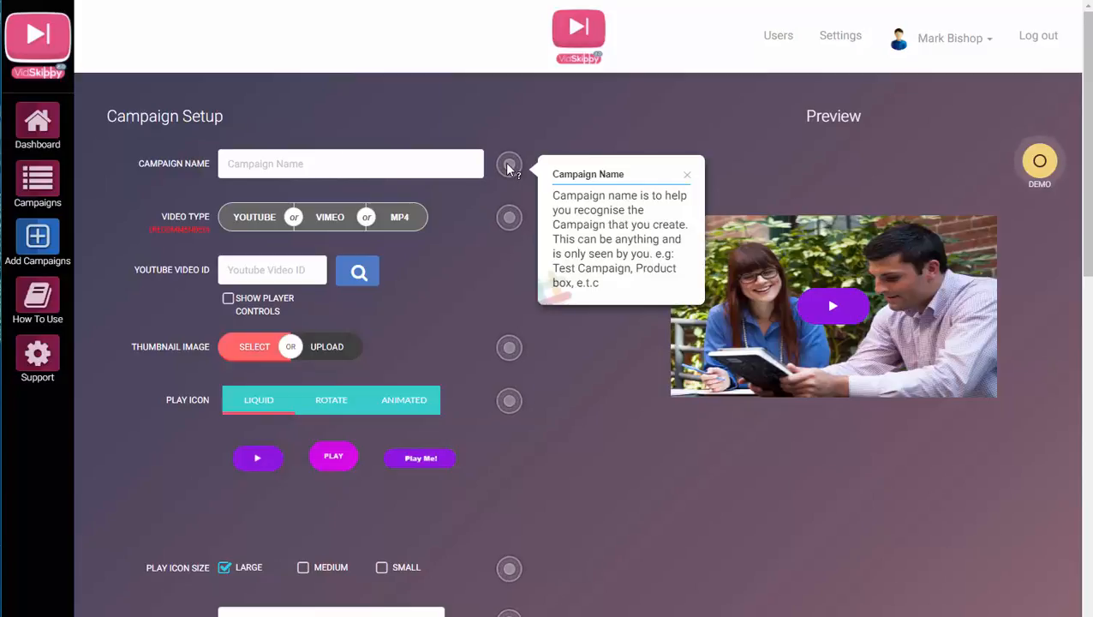
{"action": "left_click", "coordinate": [509, 217]}
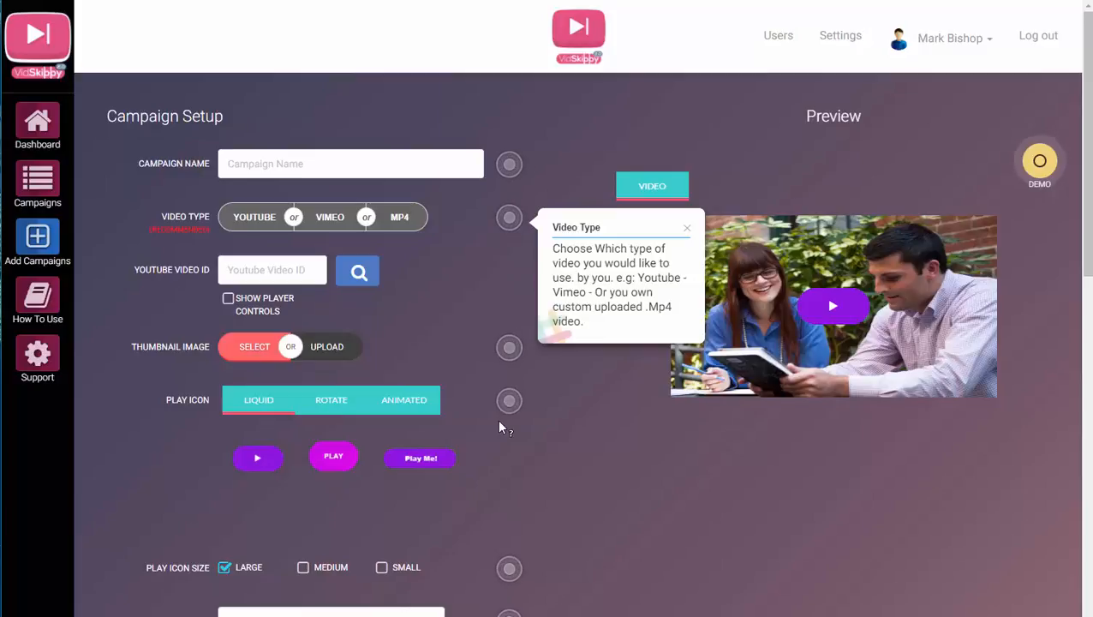
{"action": "scroll", "coordinate": [501, 428], "scroll_direction": "down", "scroll_amount": 5}
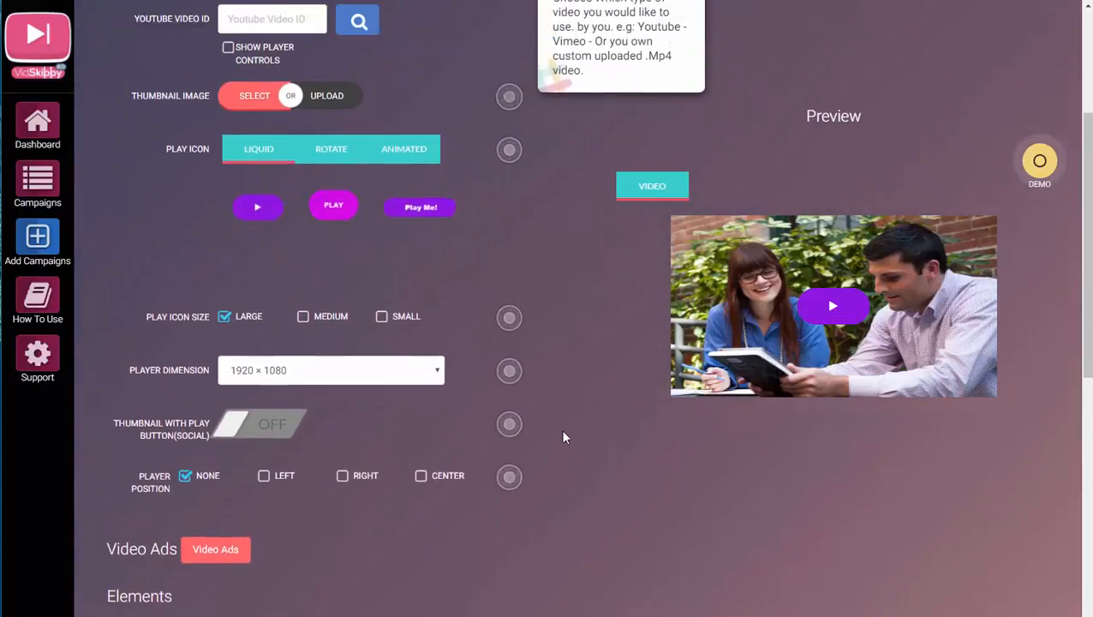
{"action": "scroll", "coordinate": [563, 437], "scroll_direction": "up", "scroll_amount": 4}
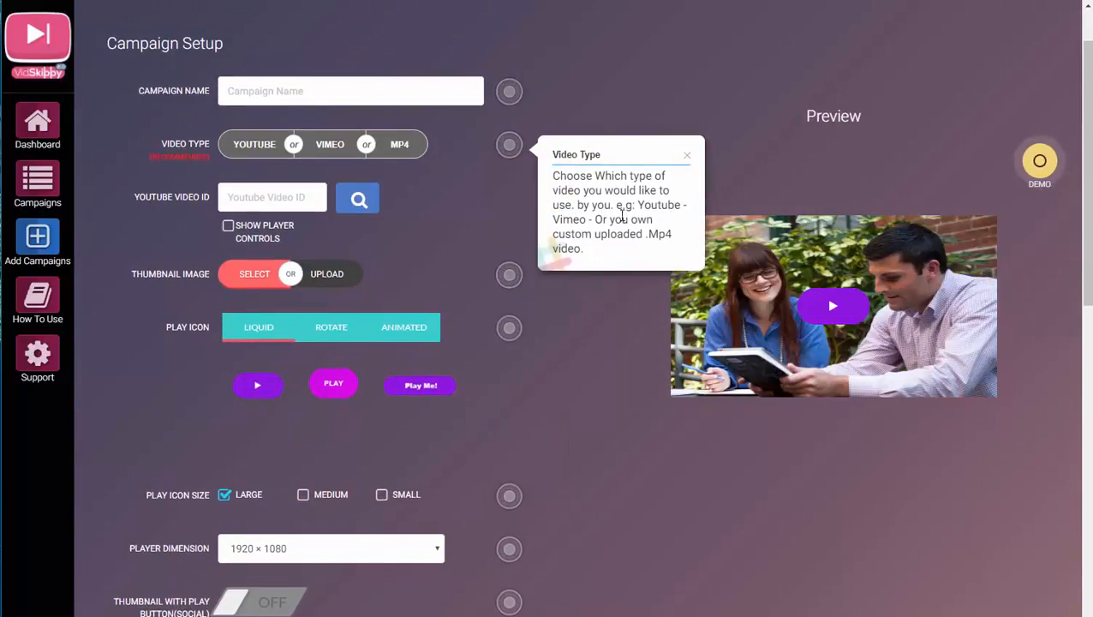
{"action": "left_click", "coordinate": [688, 156]}
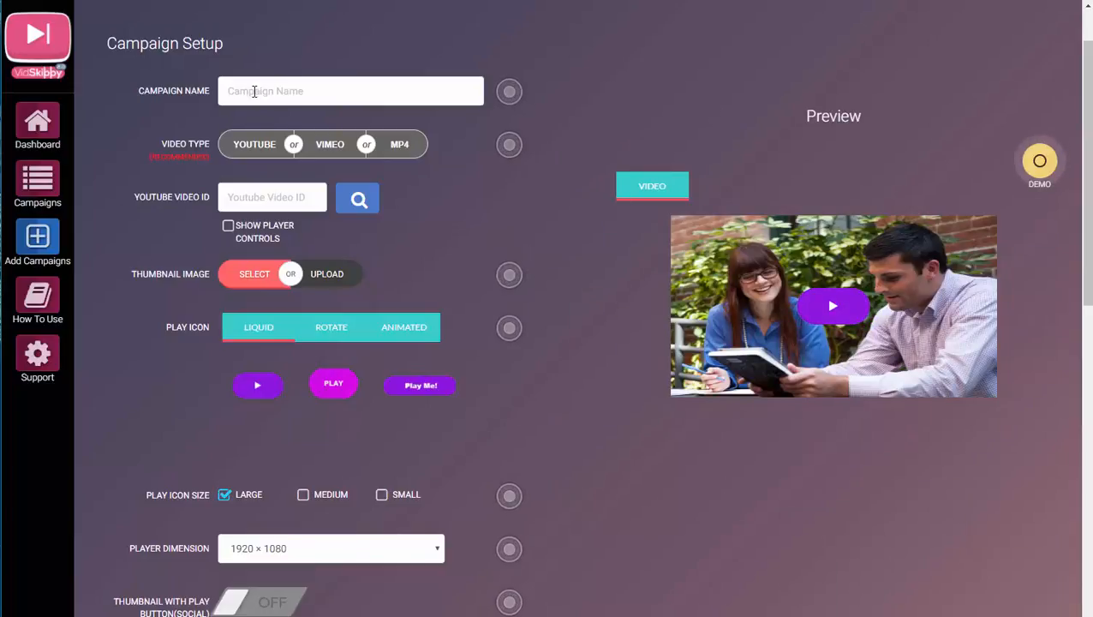
Search YouTube for "health" videos, browse the results and close the search without selecting a video.
{"action": "left_click", "coordinate": [254, 147]}
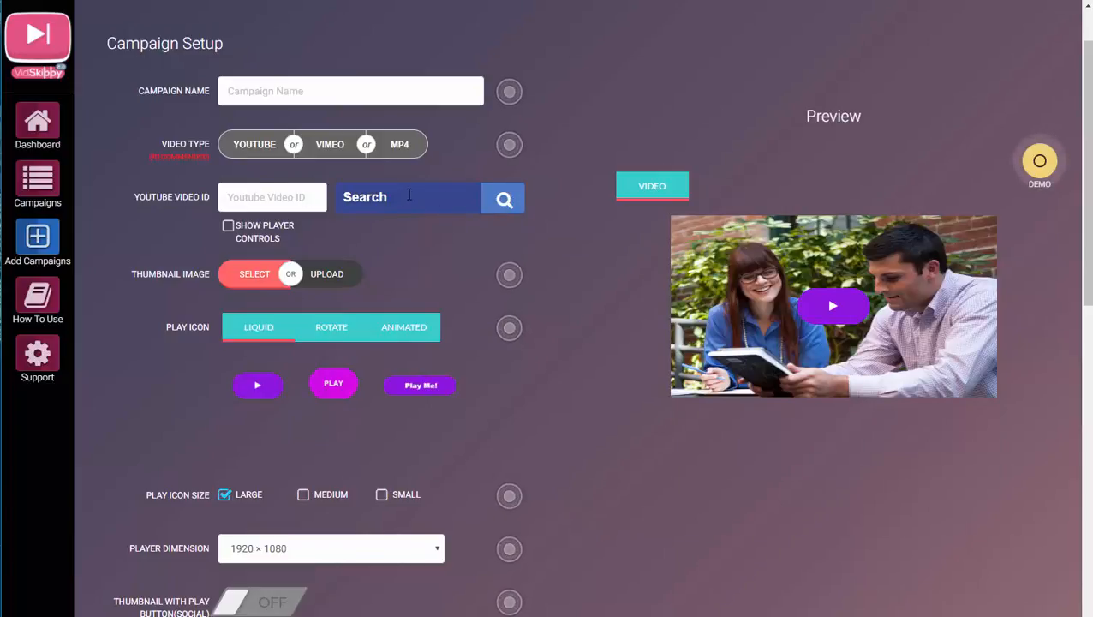
{"action": "type", "text": "health"}
{"action": "left_click", "coordinate": [505, 200]}
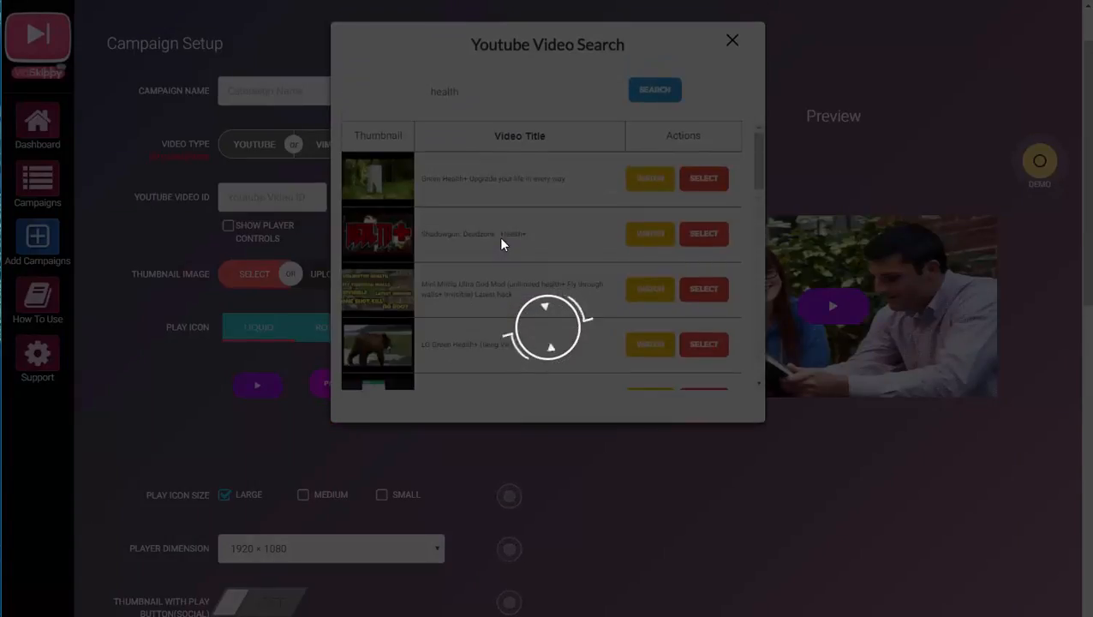
{"action": "scroll", "coordinate": [550, 201], "scroll_direction": "down", "scroll_amount": 10}
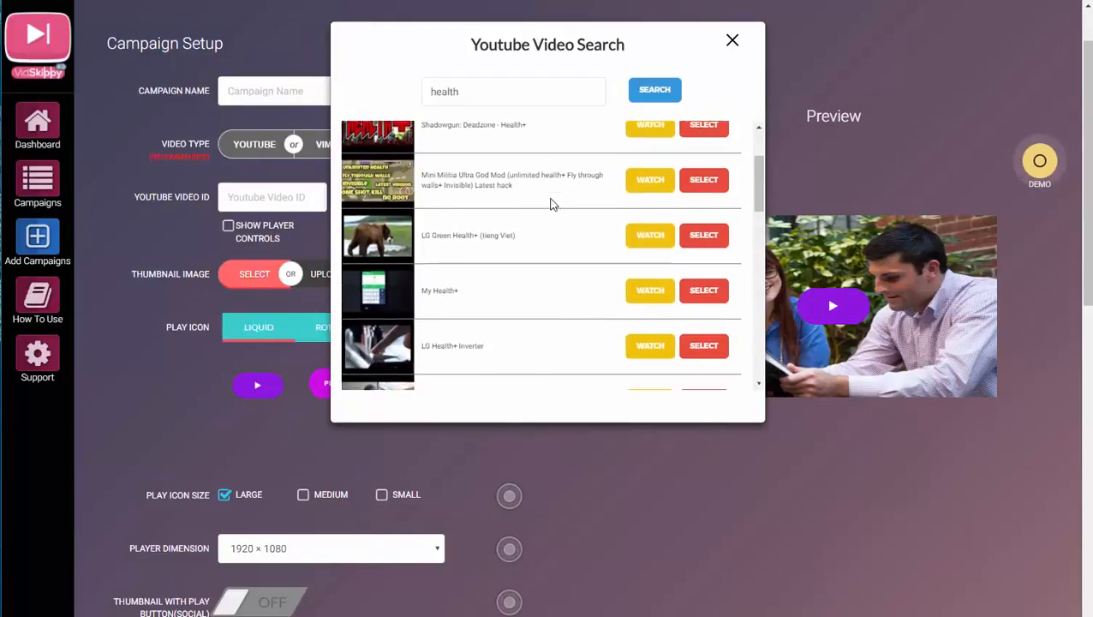
{"action": "scroll", "coordinate": [551, 205], "scroll_direction": "down", "scroll_amount": 8}
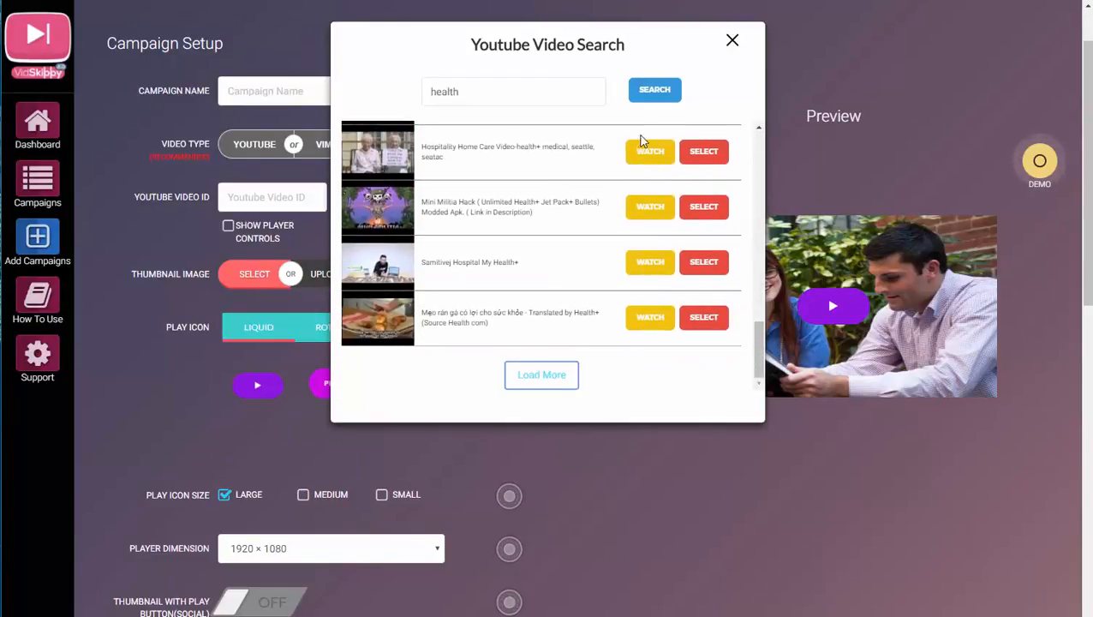
{"action": "left_click", "coordinate": [731, 41]}
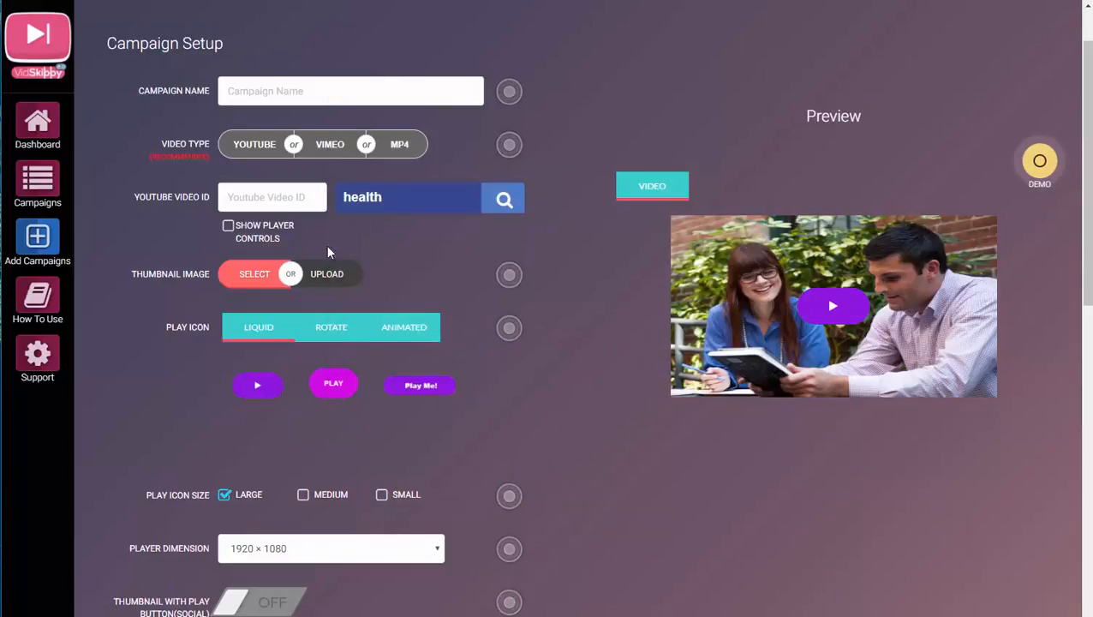
Try the Show Player Controls option, switching it on and back off.
{"action": "left_click", "coordinate": [266, 227]}
{"action": "left_click", "coordinate": [268, 227]}
{"action": "left_click", "coordinate": [227, 226]}
{"action": "left_click", "coordinate": [227, 226]}
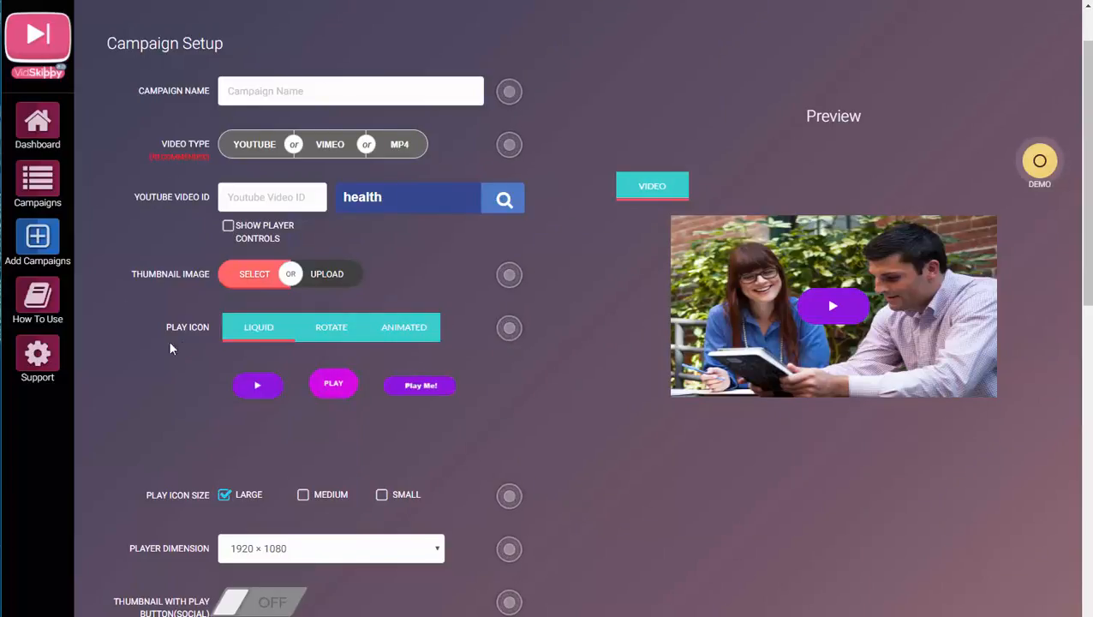
Browse the GIF collection for thumbnail images, loading further GIFs, and close the picker without choosing one.
{"action": "left_click", "coordinate": [250, 276]}
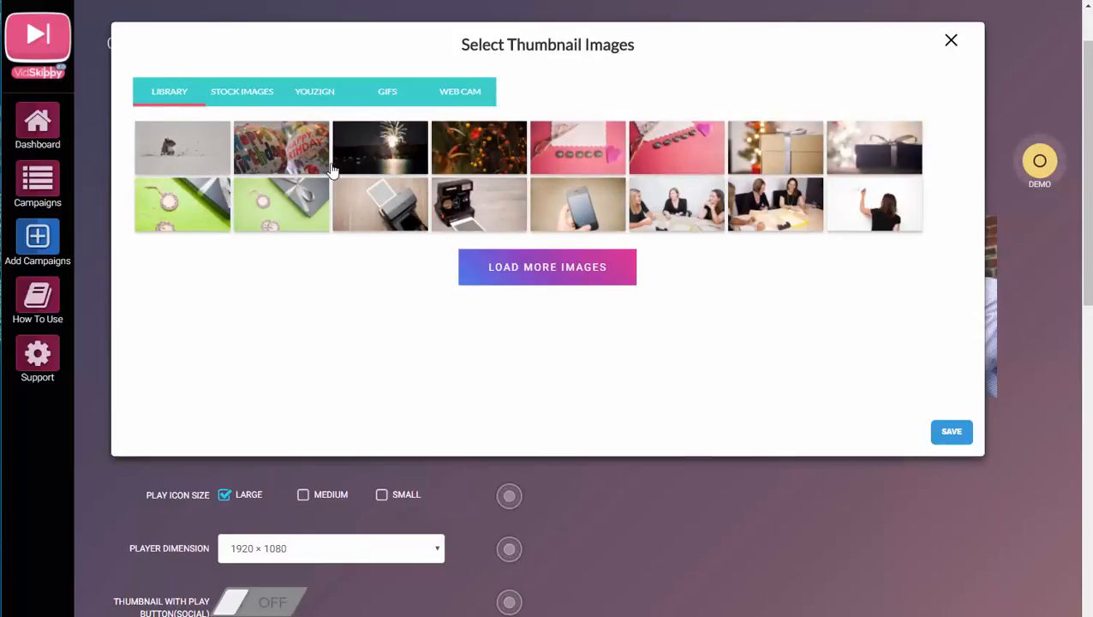
{"action": "left_click", "coordinate": [387, 94]}
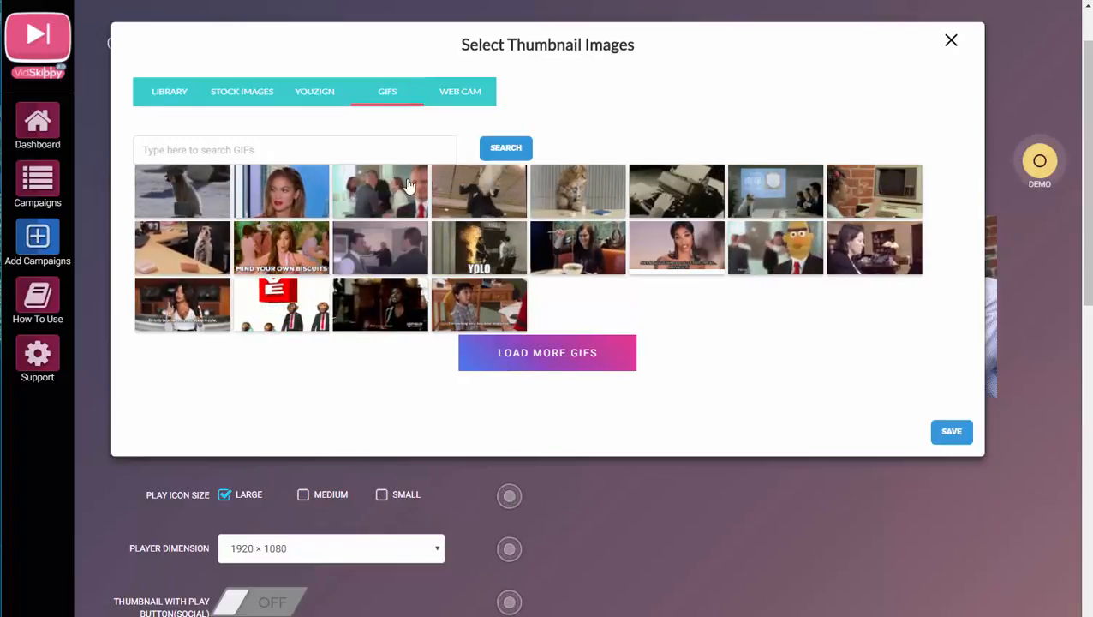
{"action": "left_click", "coordinate": [551, 354]}
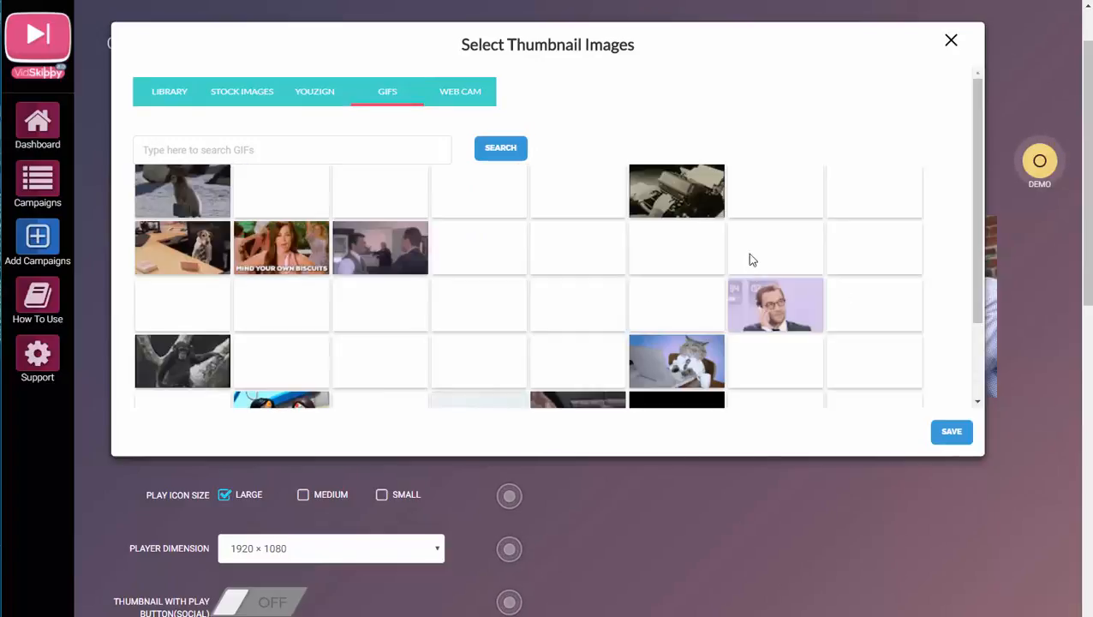
{"action": "scroll", "coordinate": [747, 259], "scroll_direction": "down", "scroll_amount": 1}
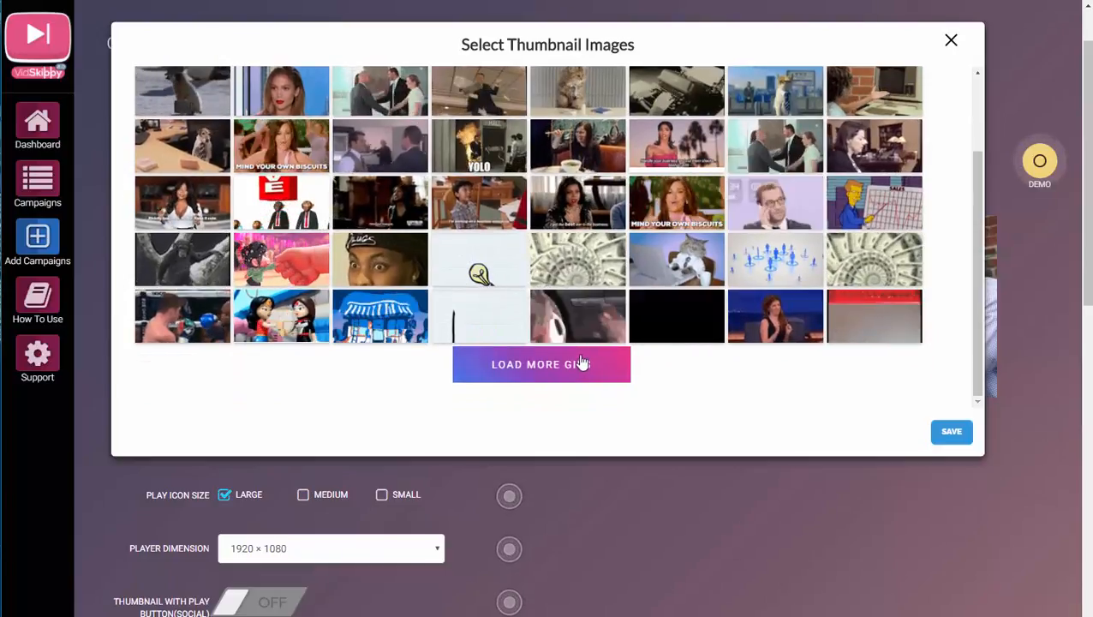
{"action": "scroll", "coordinate": [743, 267], "scroll_direction": "up", "scroll_amount": 1}
{"action": "scroll", "coordinate": [782, 284], "scroll_direction": "down", "scroll_amount": 2}
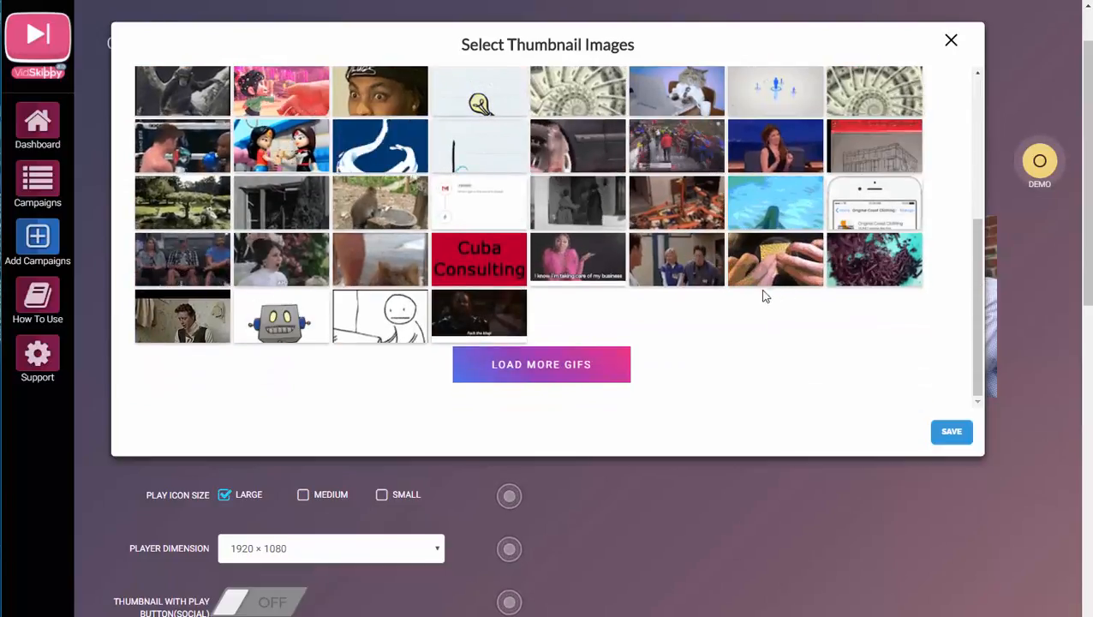
{"action": "left_click", "coordinate": [556, 383]}
{"action": "scroll", "coordinate": [752, 304], "scroll_direction": "down", "scroll_amount": 5}
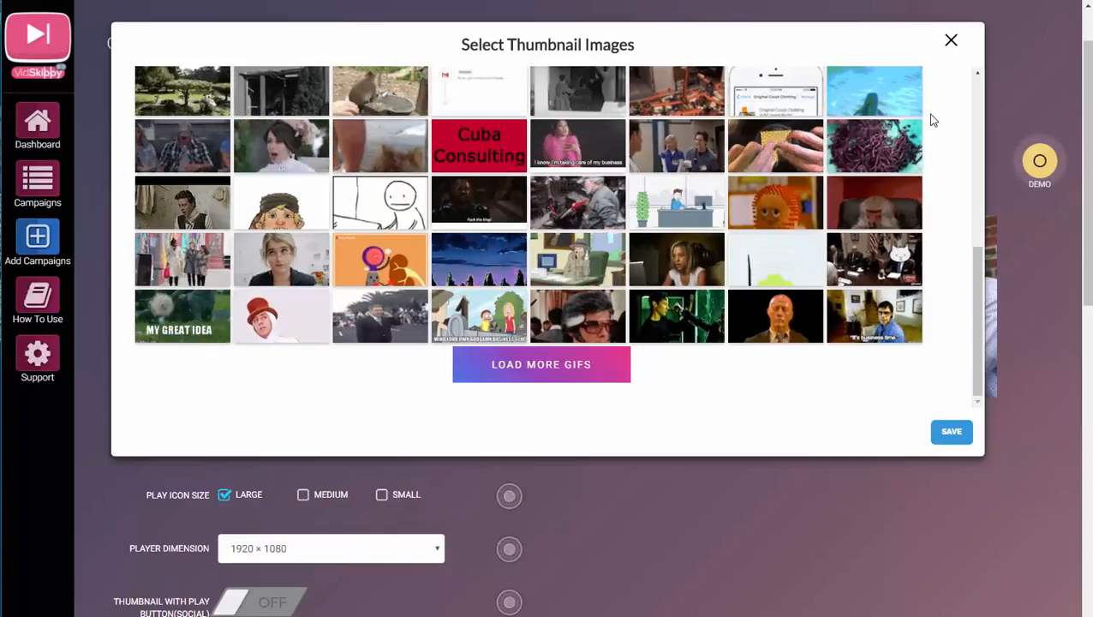
{"action": "left_click", "coordinate": [951, 45]}
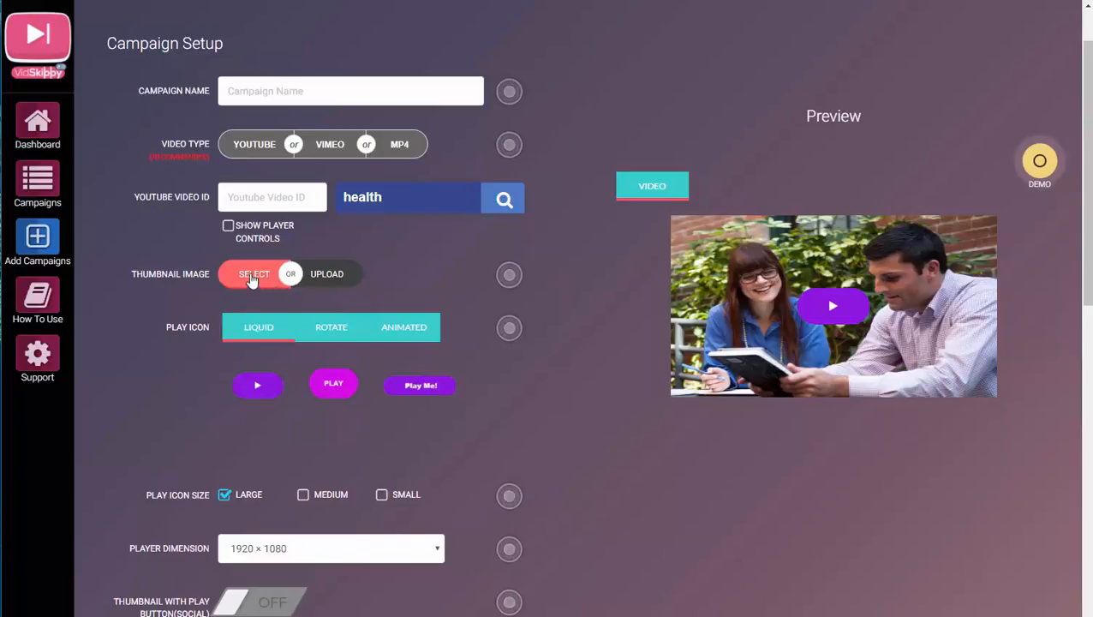
View the webcam snapshot option for the thumbnail image, close the picker and block camera access.
{"action": "left_click", "coordinate": [292, 275]}
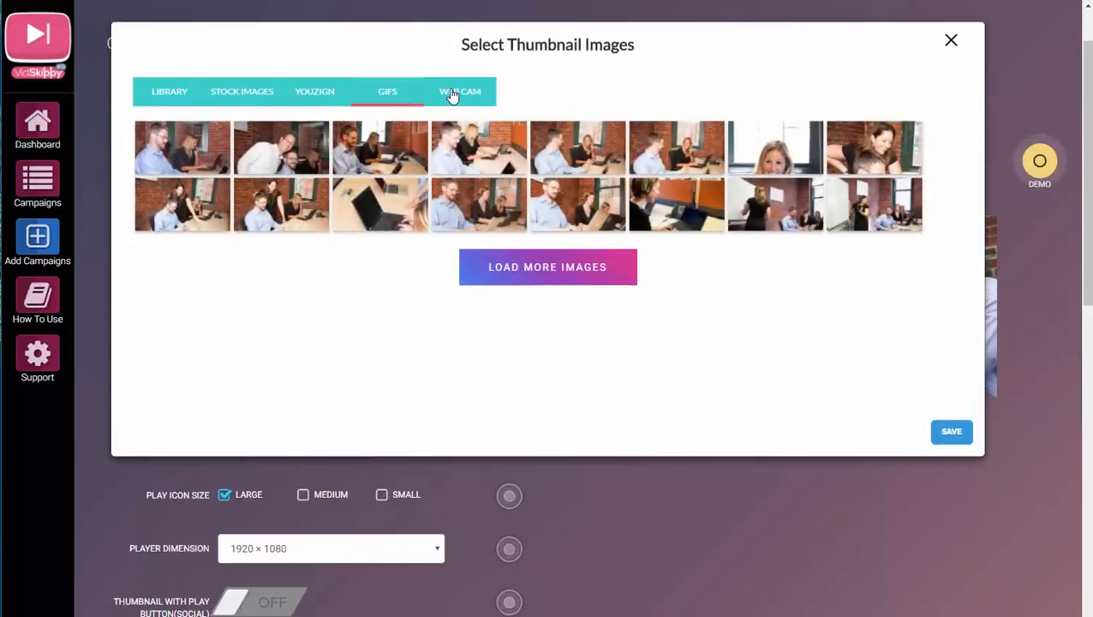
{"action": "left_click", "coordinate": [453, 94]}
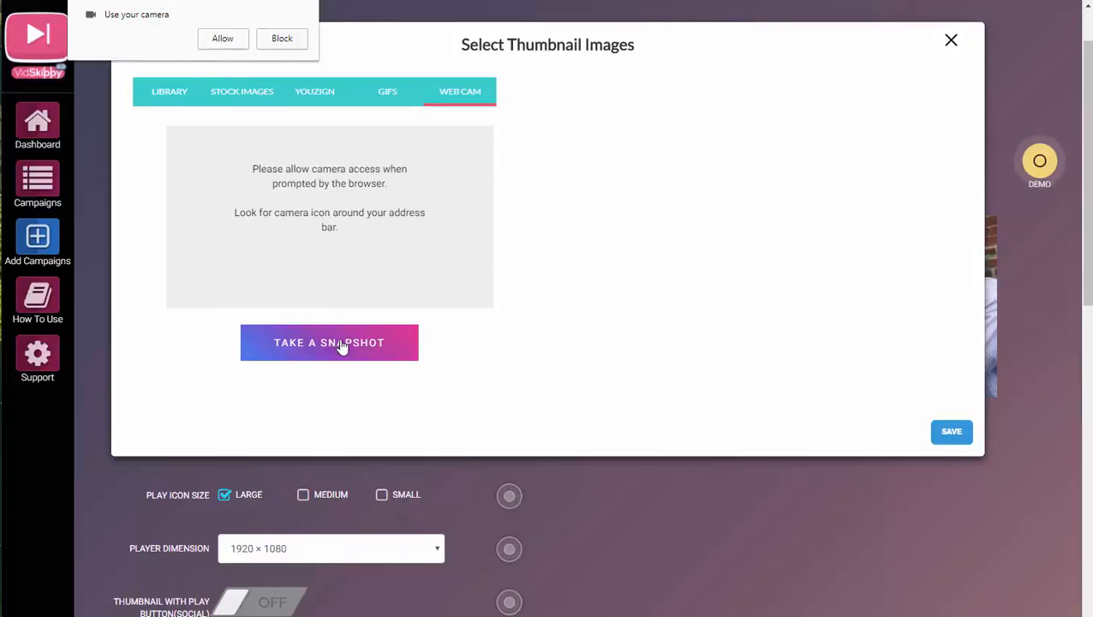
{"action": "left_click", "coordinate": [952, 42]}
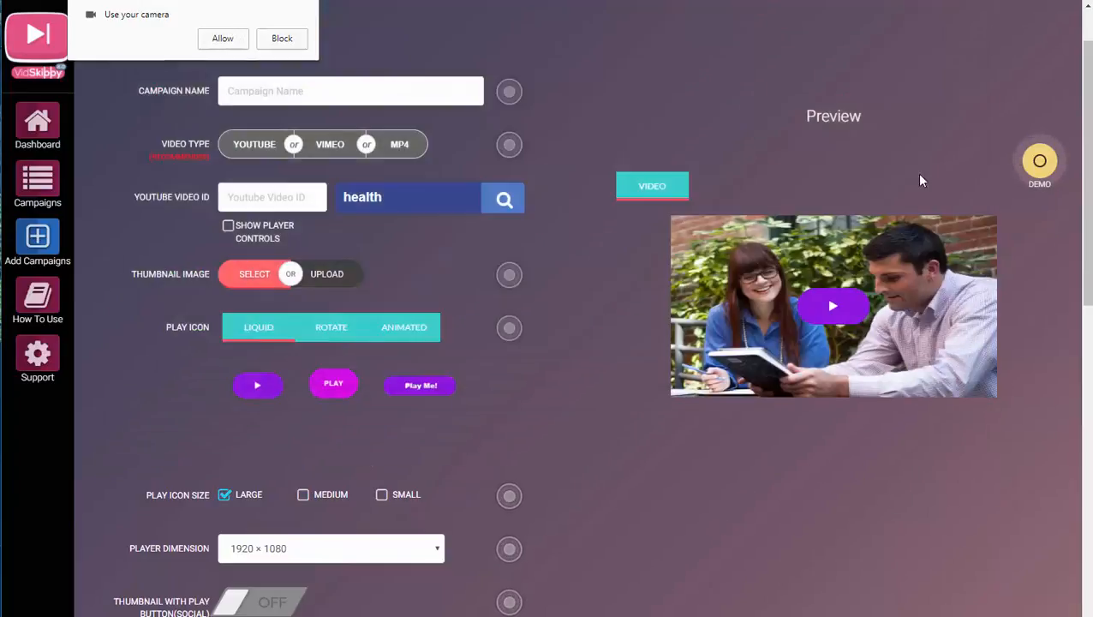
{"action": "left_click", "coordinate": [281, 38]}
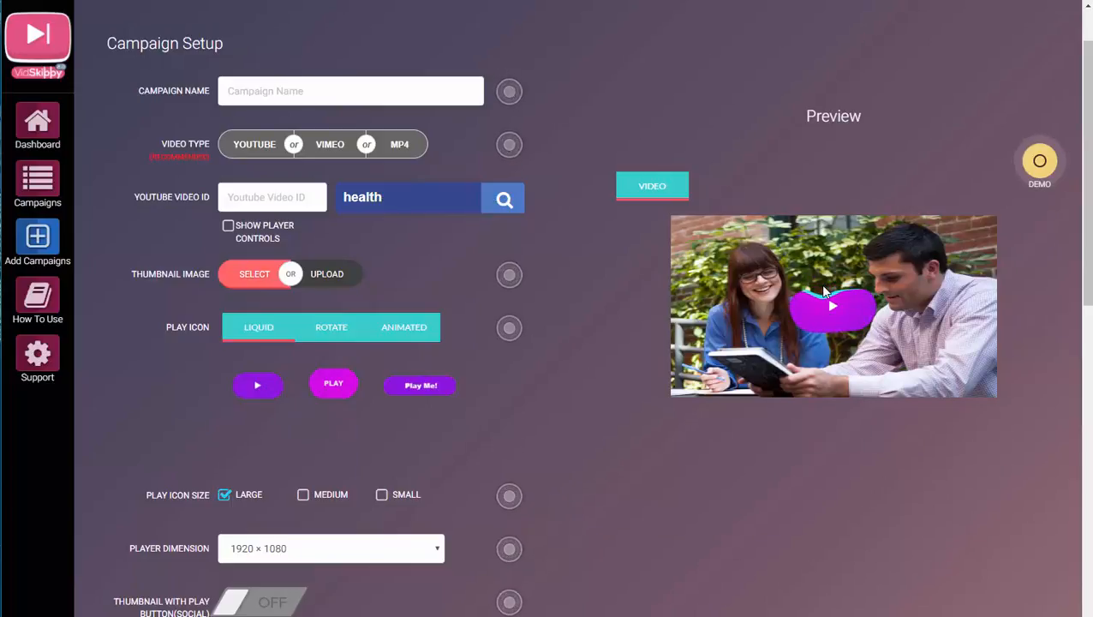
Set the liquid play icon to the orange-red button with the white arrow and save it.
{"action": "left_click", "coordinate": [270, 387]}
{"action": "left_click", "coordinate": [503, 171]}
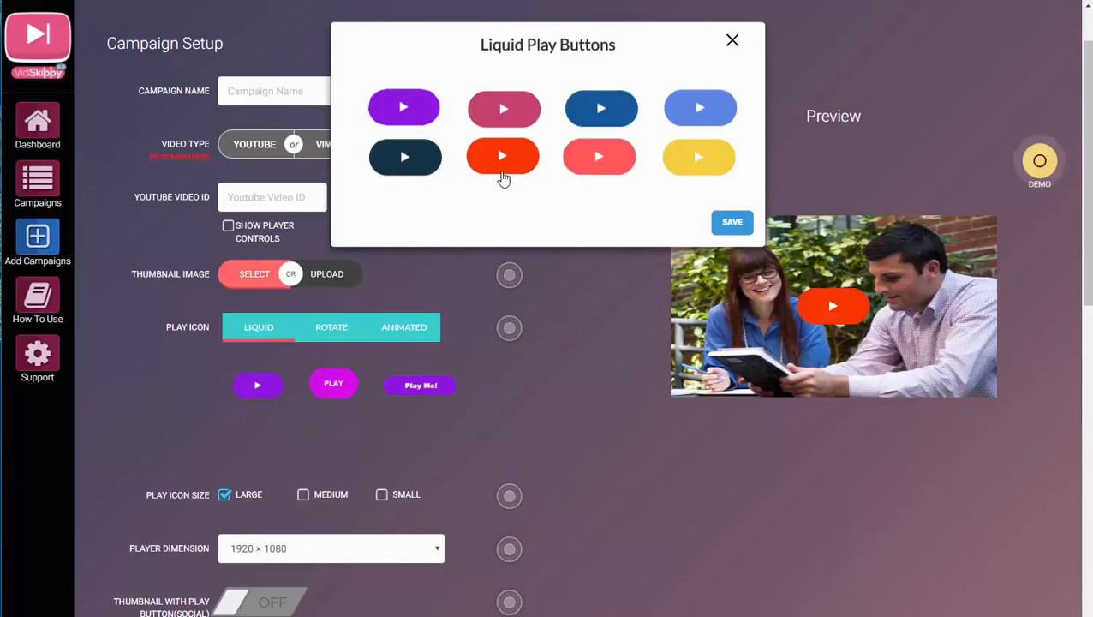
{"action": "left_click", "coordinate": [731, 224]}
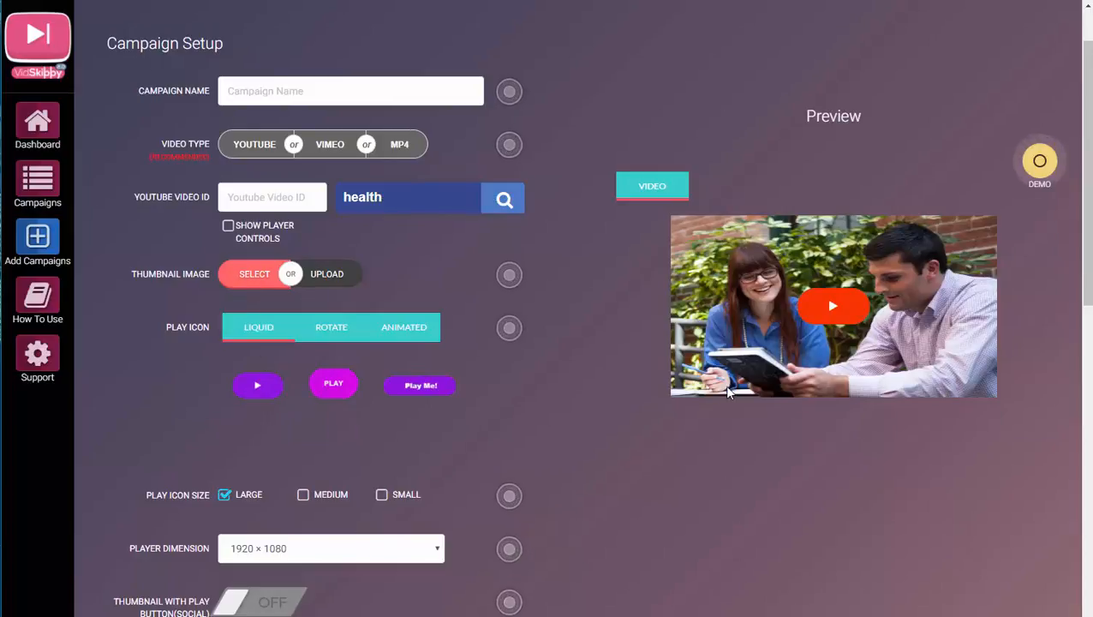
Try the magenta liquid PLAY button as the play icon, then replace it with the rotating yellow-and-black icon.
{"action": "left_click", "coordinate": [335, 387]}
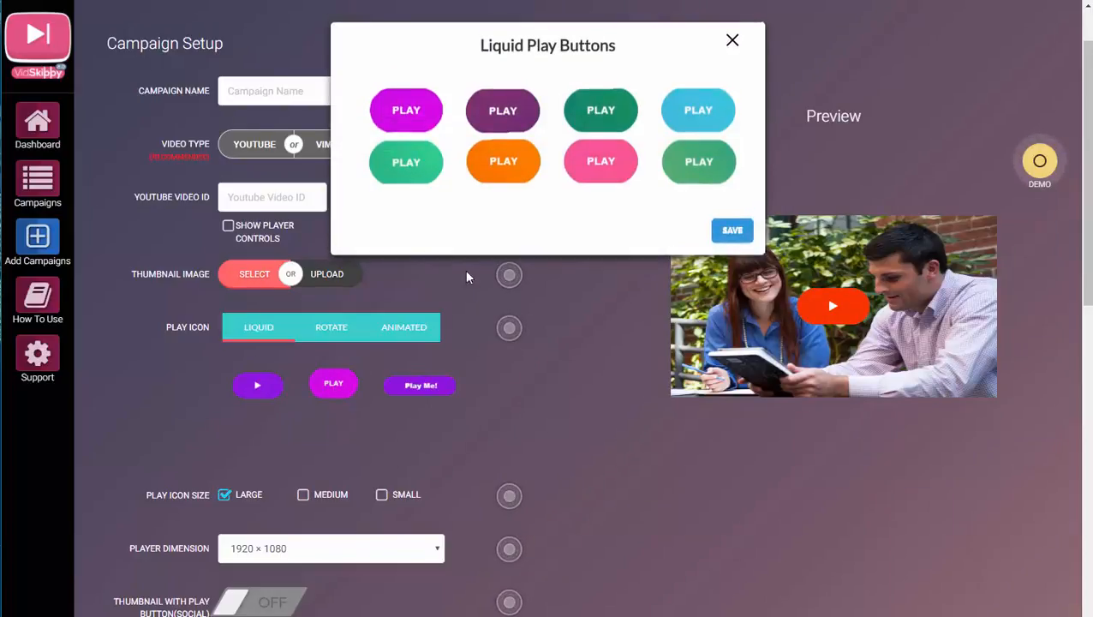
{"action": "left_click", "coordinate": [417, 120]}
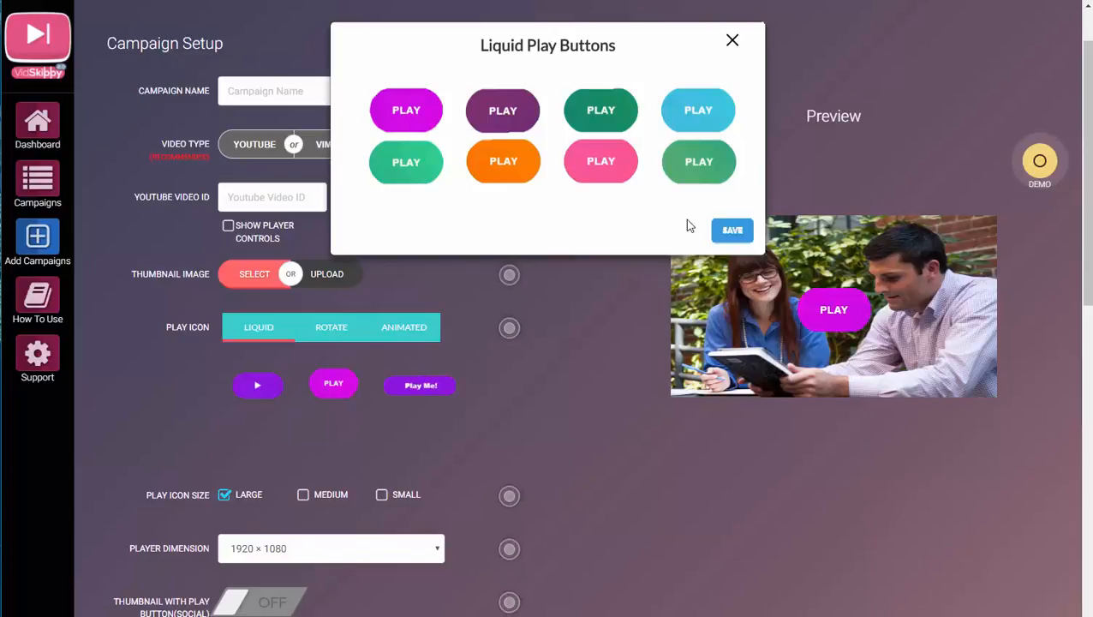
{"action": "left_click", "coordinate": [733, 230]}
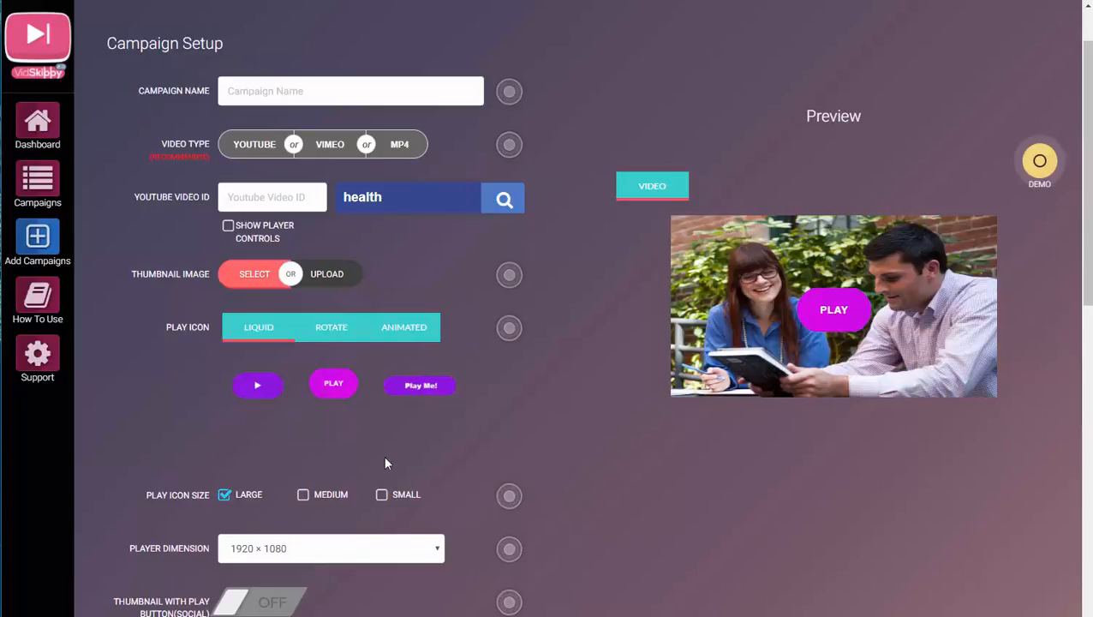
{"action": "left_click", "coordinate": [331, 333]}
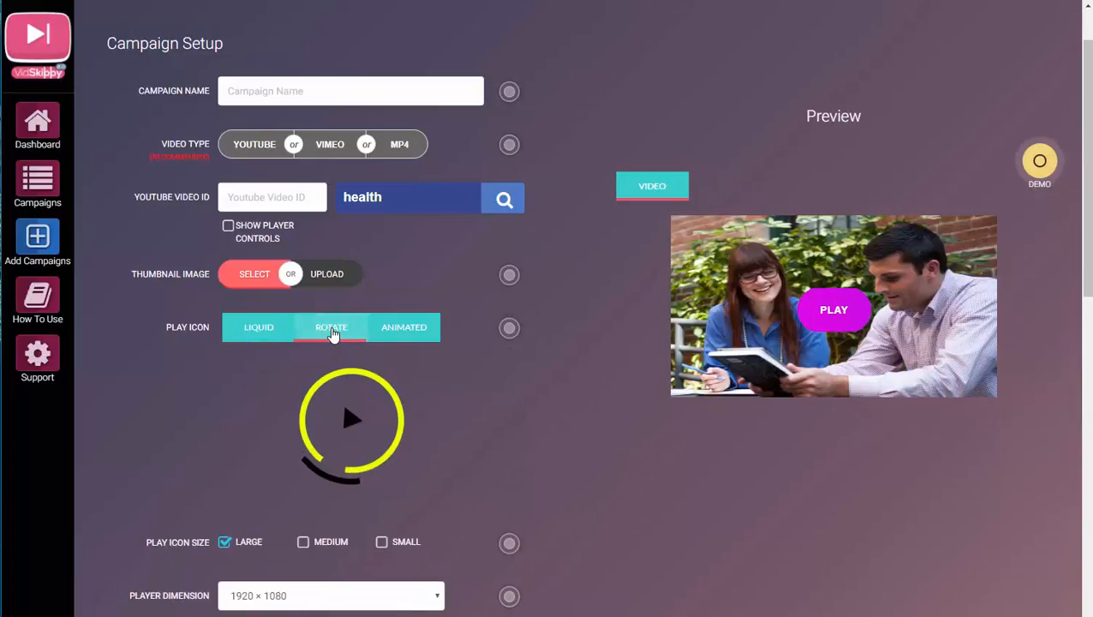
{"action": "left_click", "coordinate": [348, 420]}
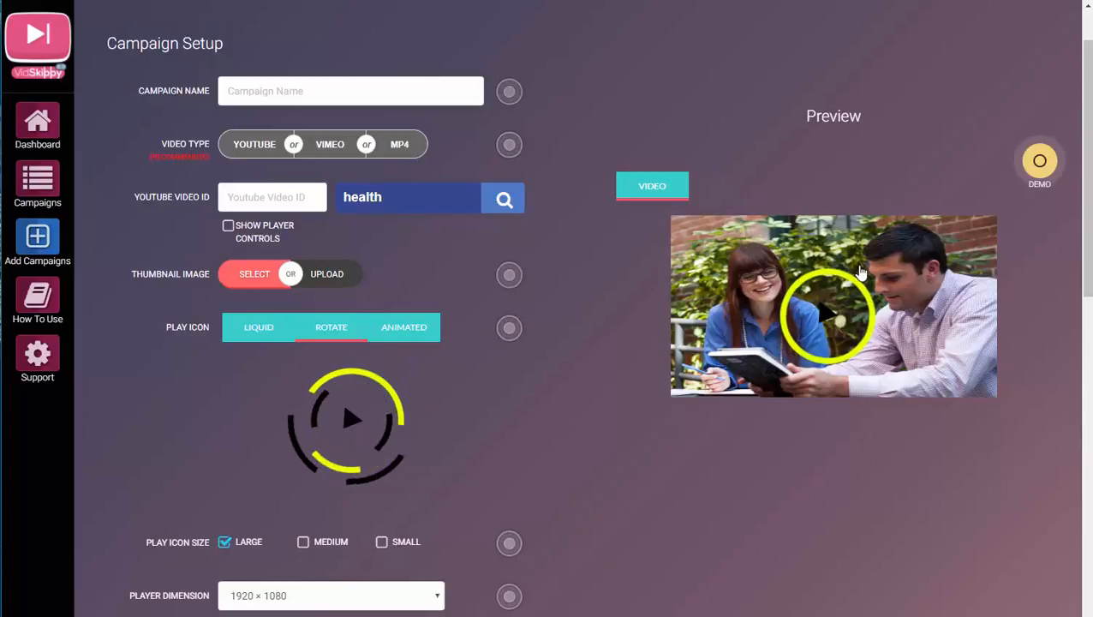
Set the play icon to the animated solid round button in white and save it.
{"action": "left_click", "coordinate": [402, 333]}
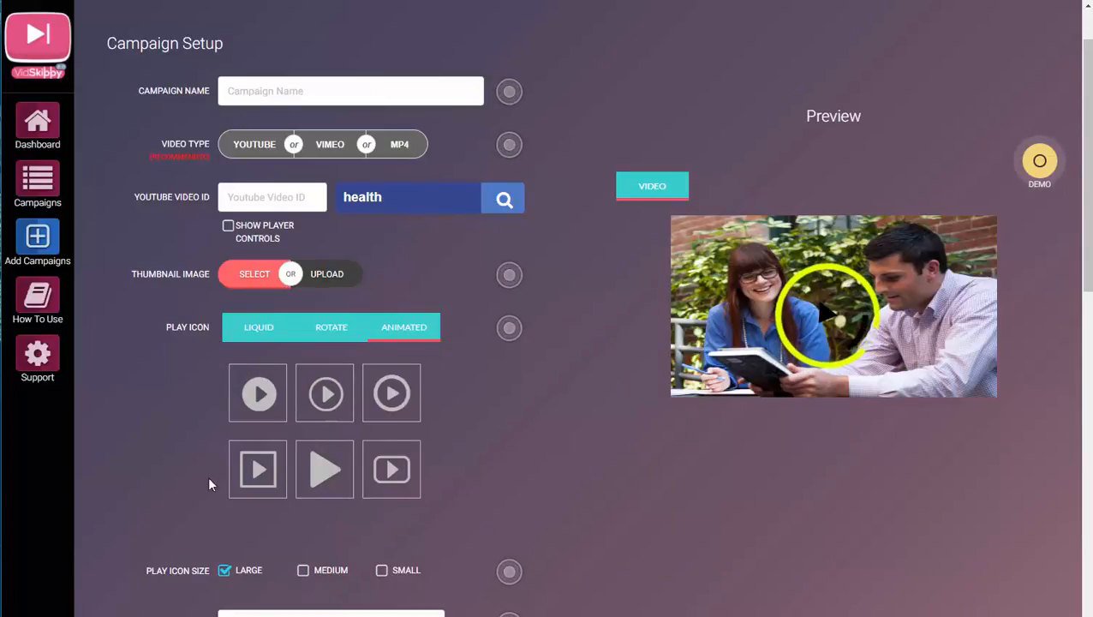
{"action": "left_click", "coordinate": [273, 397]}
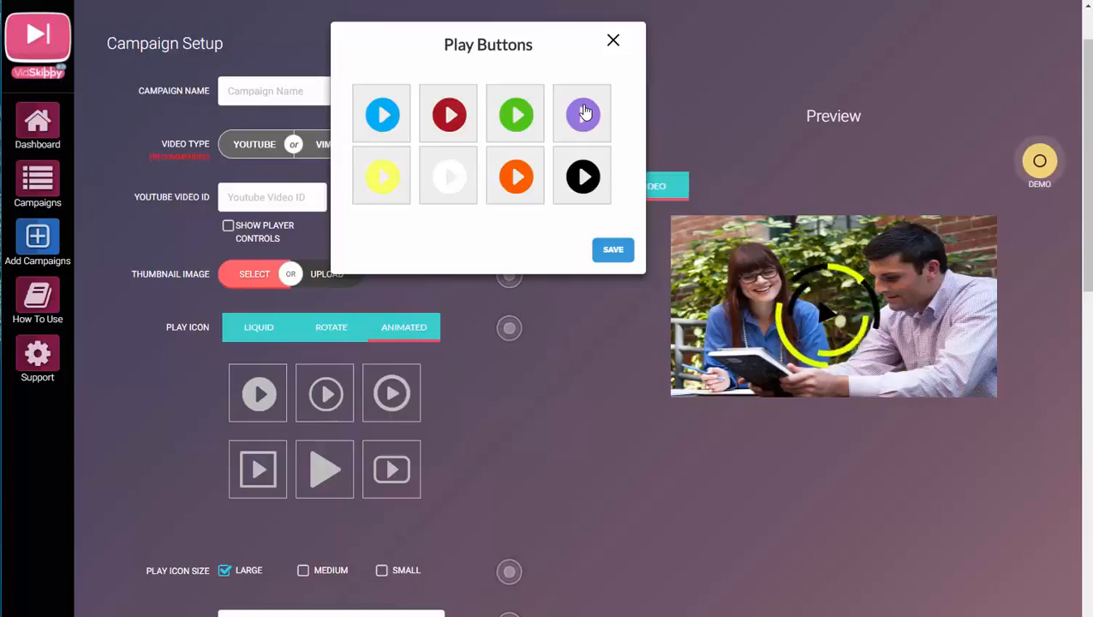
{"action": "left_click", "coordinate": [458, 192]}
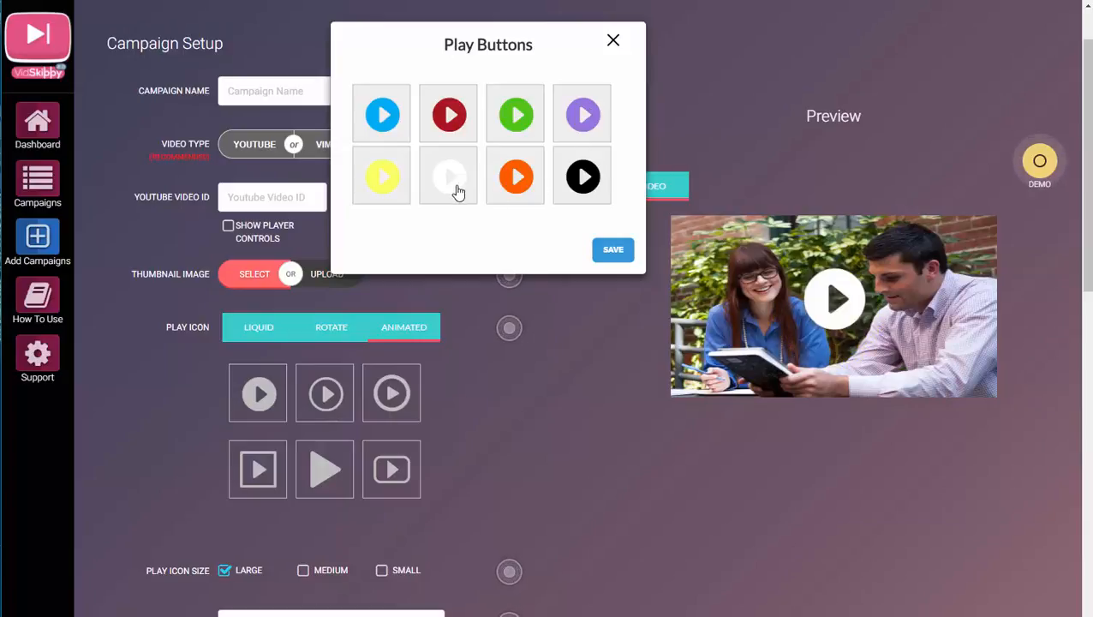
{"action": "left_click", "coordinate": [616, 250]}
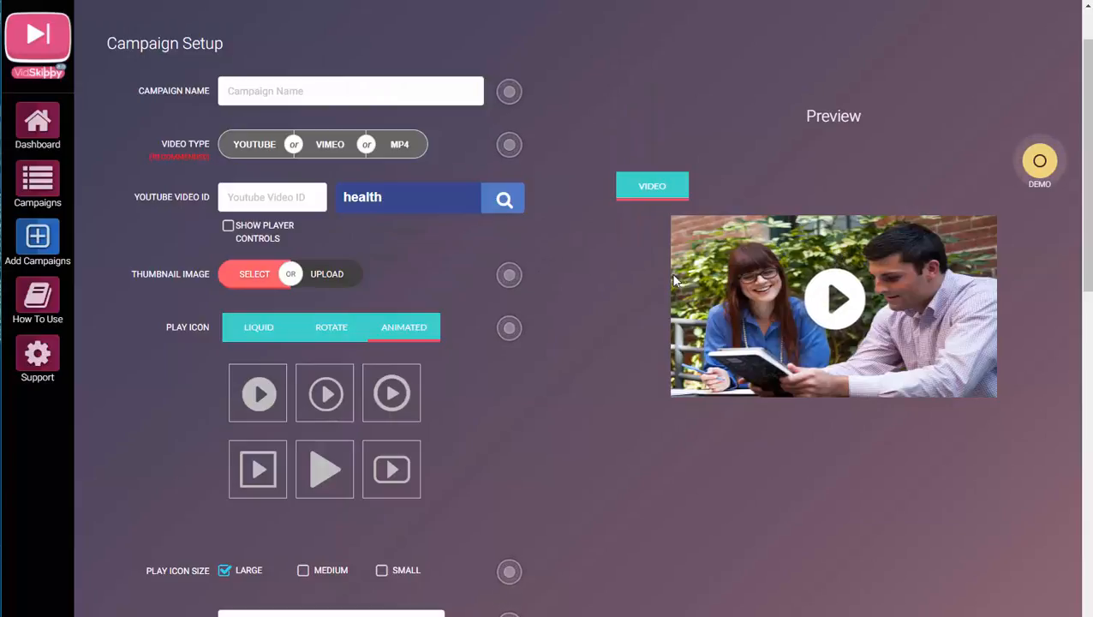
Turn on the Thumbnail With Play Button (Social) option for the campaign.
{"action": "scroll", "coordinate": [606, 275], "scroll_direction": "down", "scroll_amount": 3}
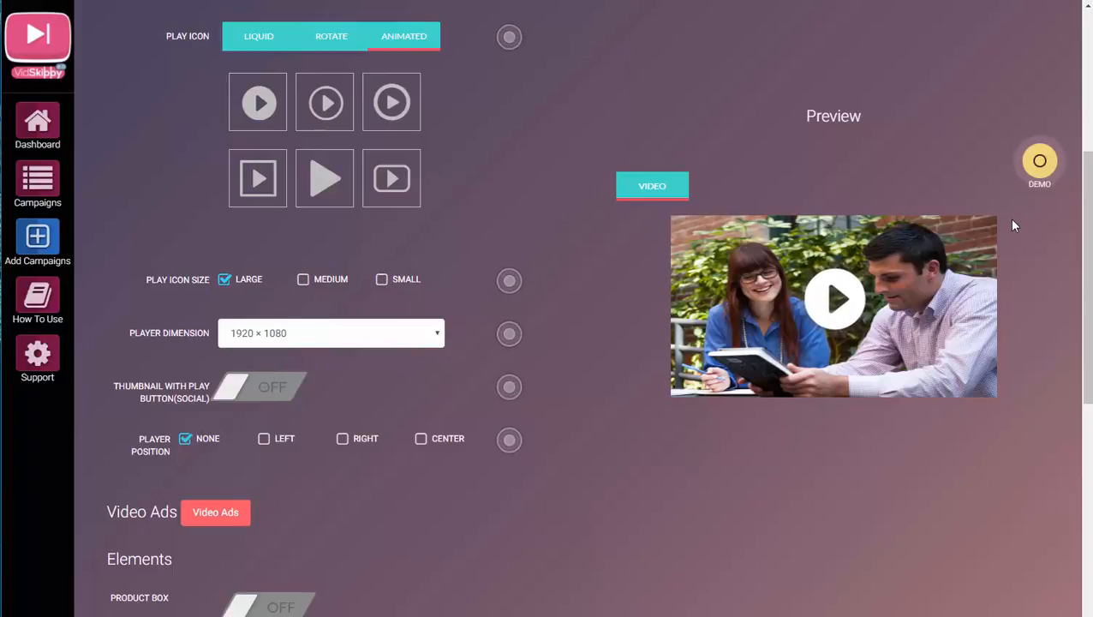
{"action": "left_click", "coordinate": [303, 280]}
{"action": "left_click", "coordinate": [226, 392]}
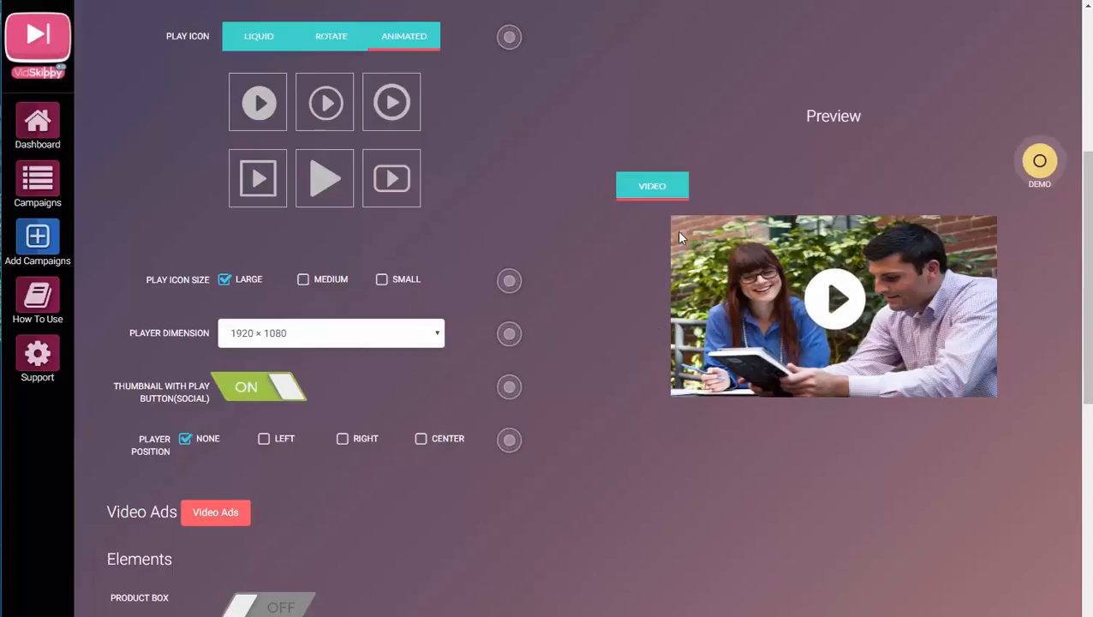
{"action": "left_click", "coordinate": [288, 391]}
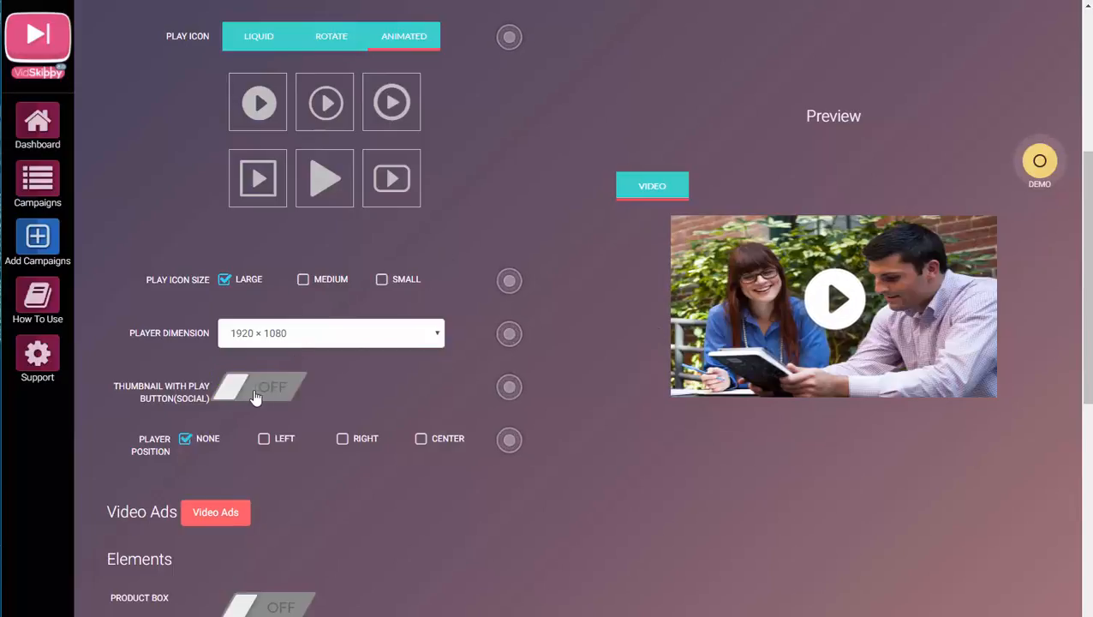
{"action": "left_click", "coordinate": [282, 390]}
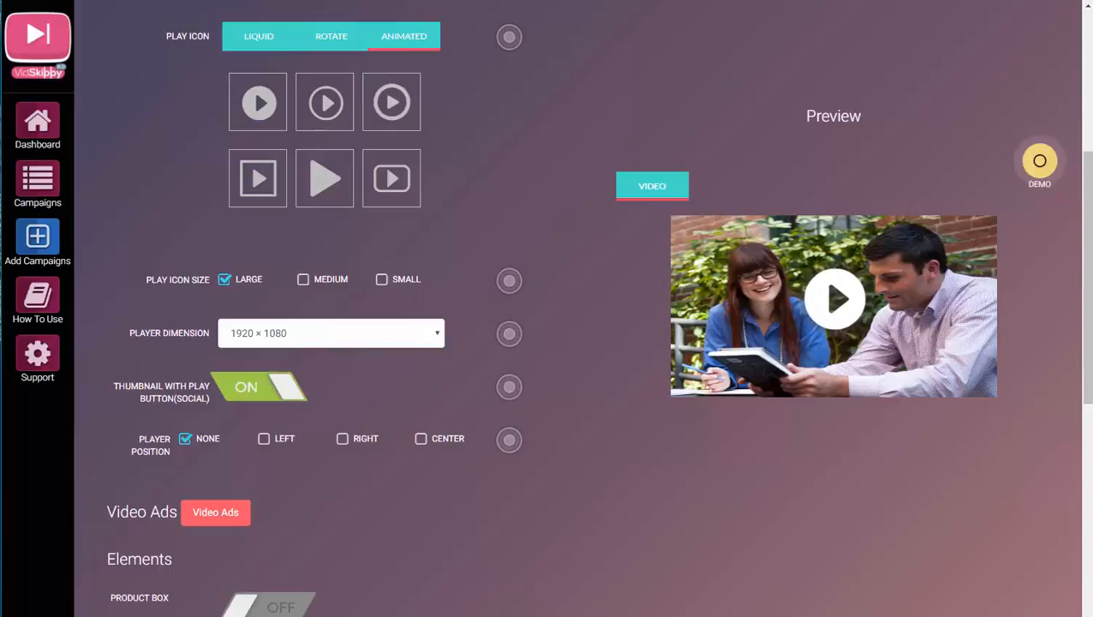
Create a new video ad for the campaign with YouTube as its video type.
{"action": "scroll", "coordinate": [401, 414], "scroll_direction": "down", "scroll_amount": 5}
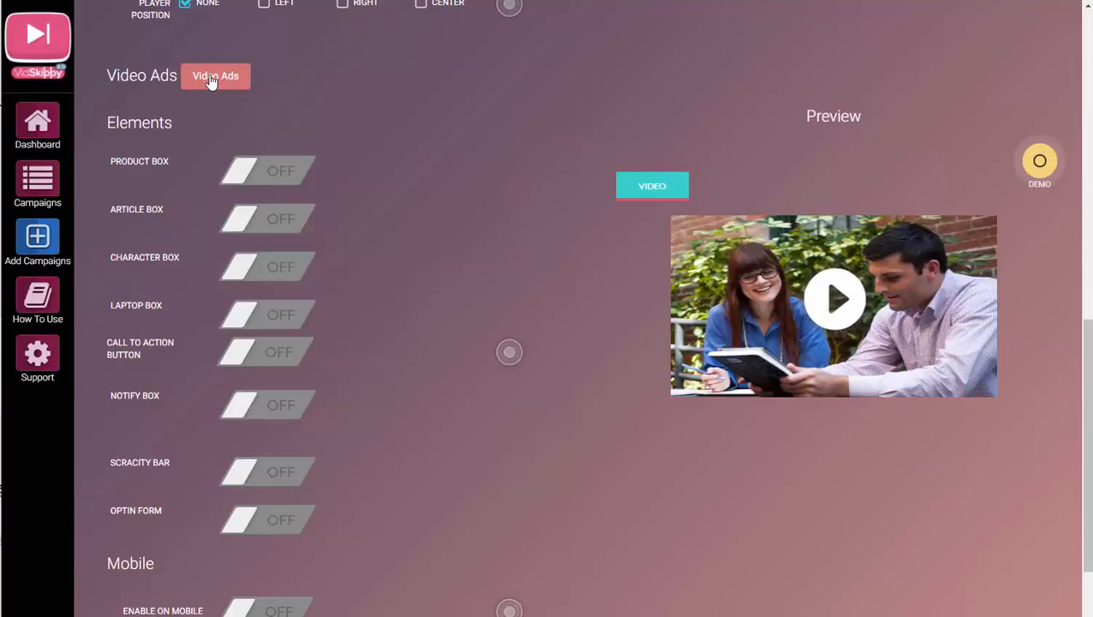
{"action": "scroll", "coordinate": [374, 204], "scroll_direction": "up", "scroll_amount": 7}
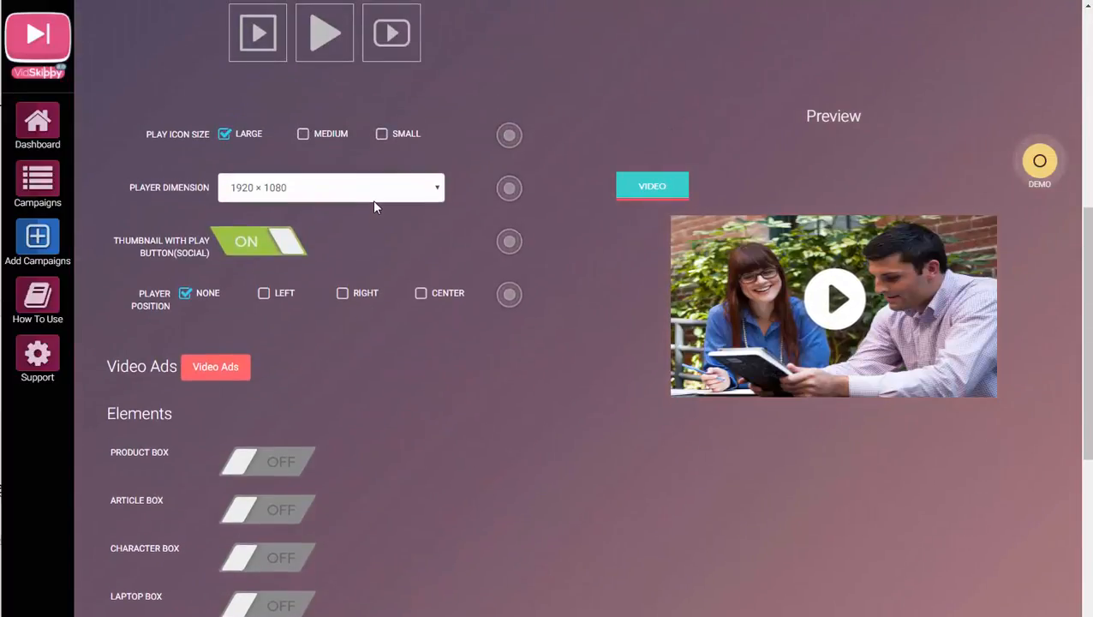
{"action": "scroll", "coordinate": [271, 115], "scroll_direction": "up", "scroll_amount": 1}
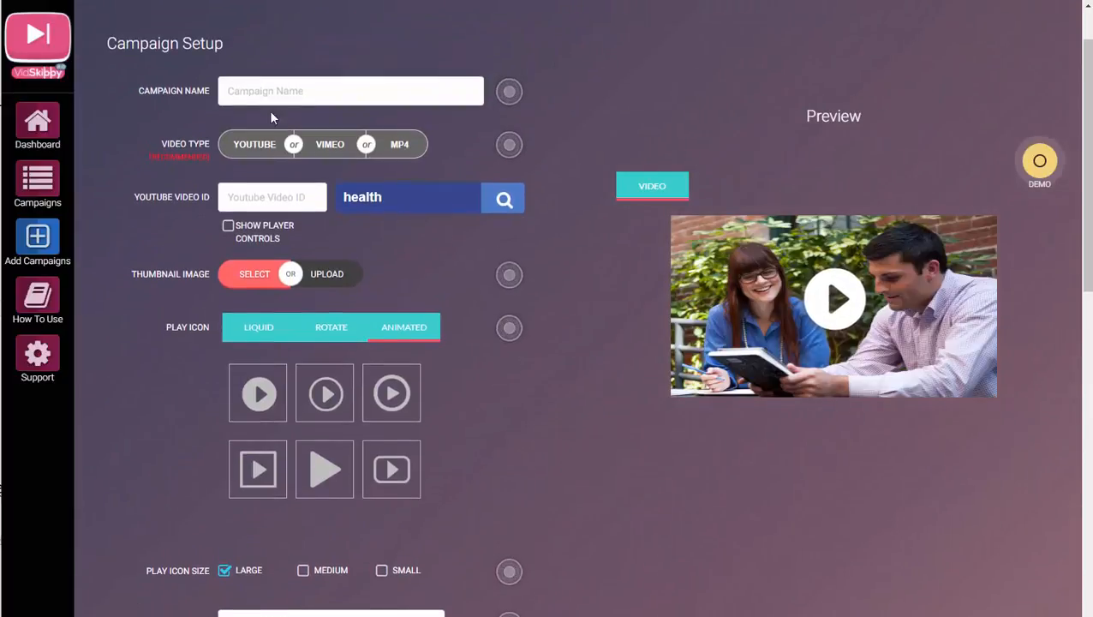
{"action": "scroll", "coordinate": [258, 368], "scroll_direction": "down", "scroll_amount": 3}
{"action": "scroll", "coordinate": [259, 368], "scroll_direction": "down", "scroll_amount": 6}
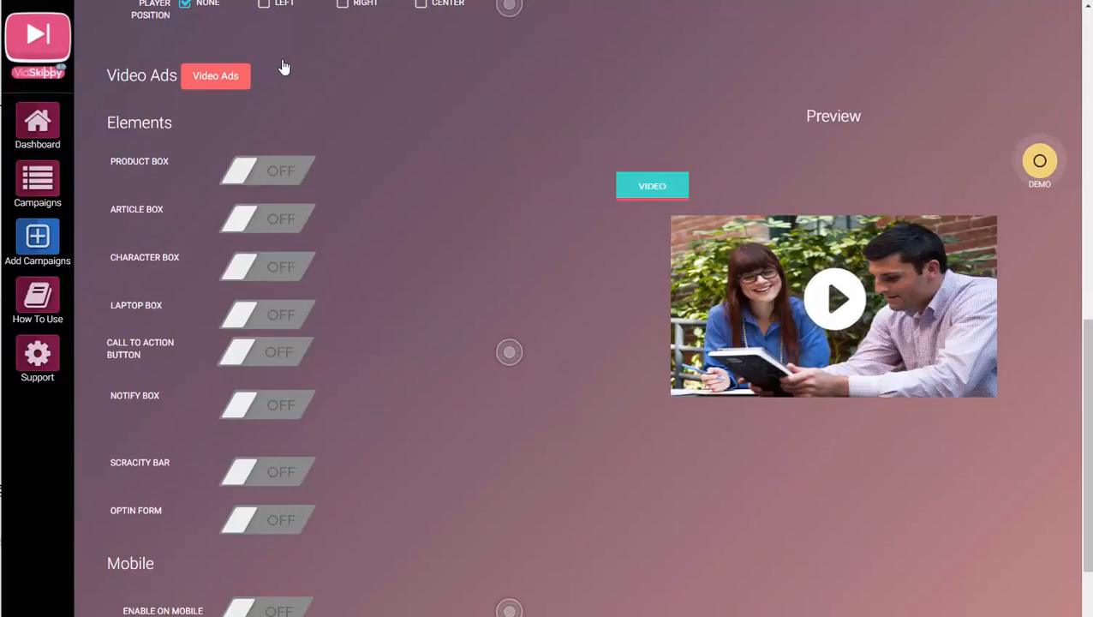
{"action": "scroll", "coordinate": [391, 346], "scroll_direction": "up", "scroll_amount": 1}
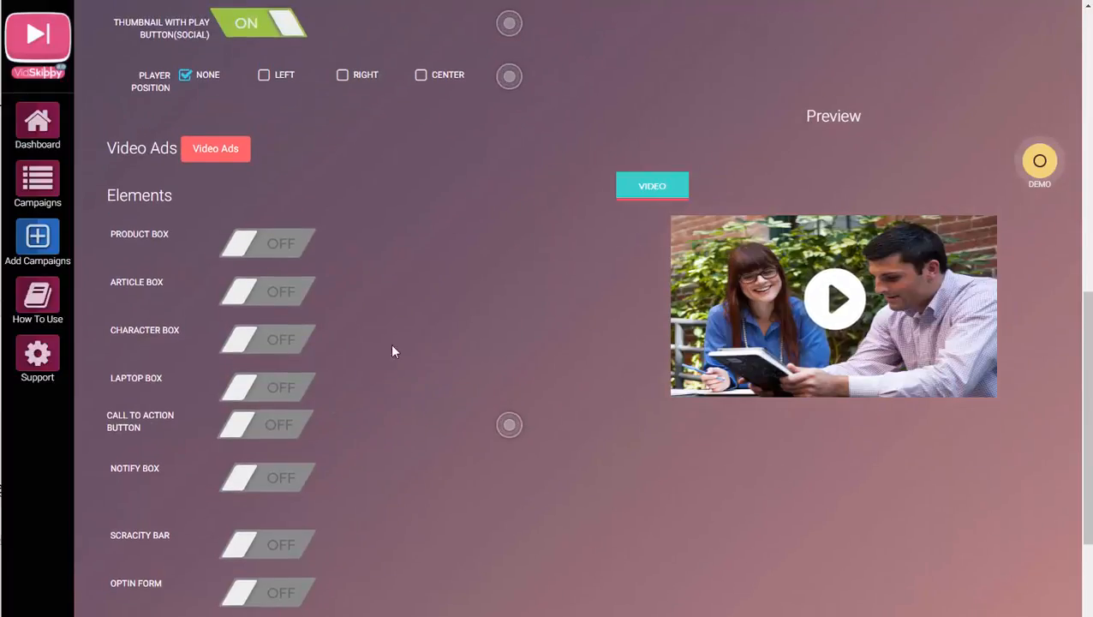
{"action": "scroll", "coordinate": [464, 245], "scroll_direction": "up", "scroll_amount": 1}
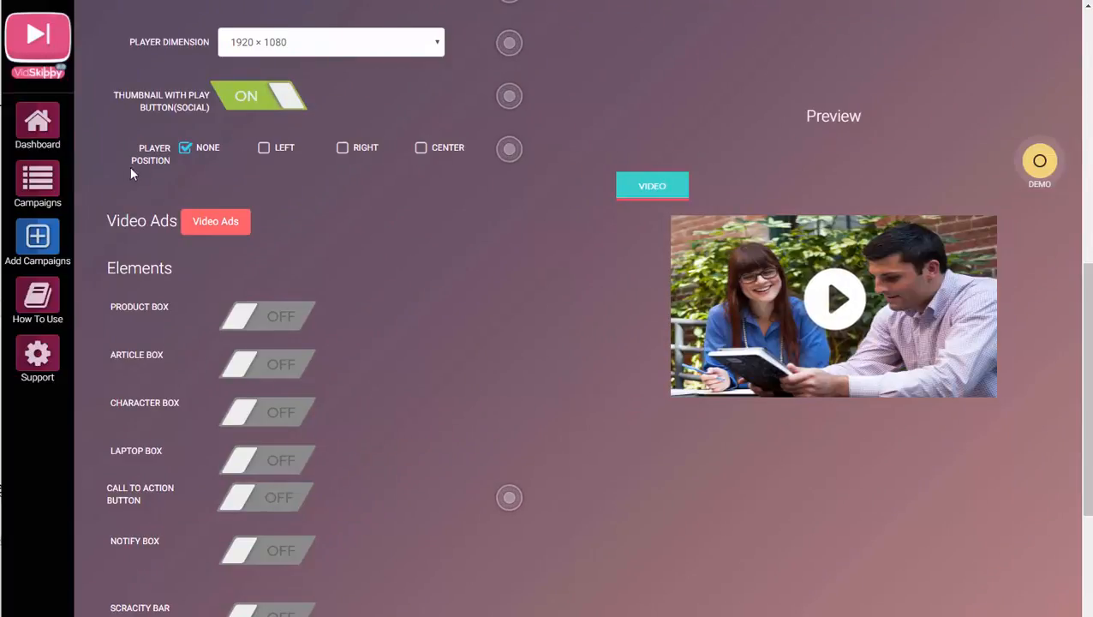
{"action": "left_click", "coordinate": [212, 225]}
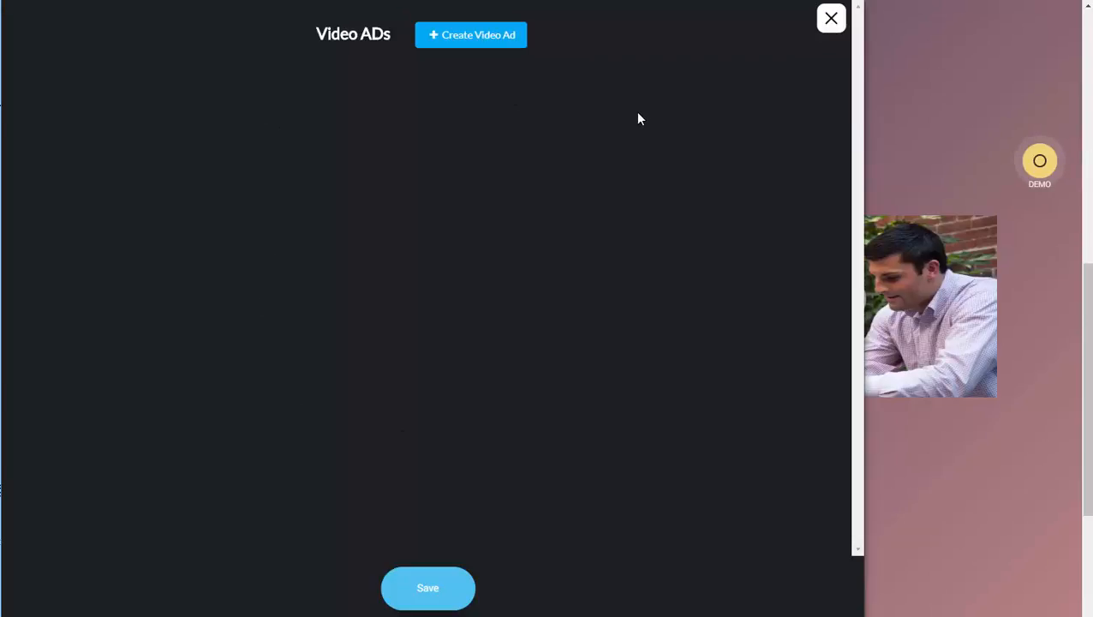
{"action": "left_click", "coordinate": [463, 41]}
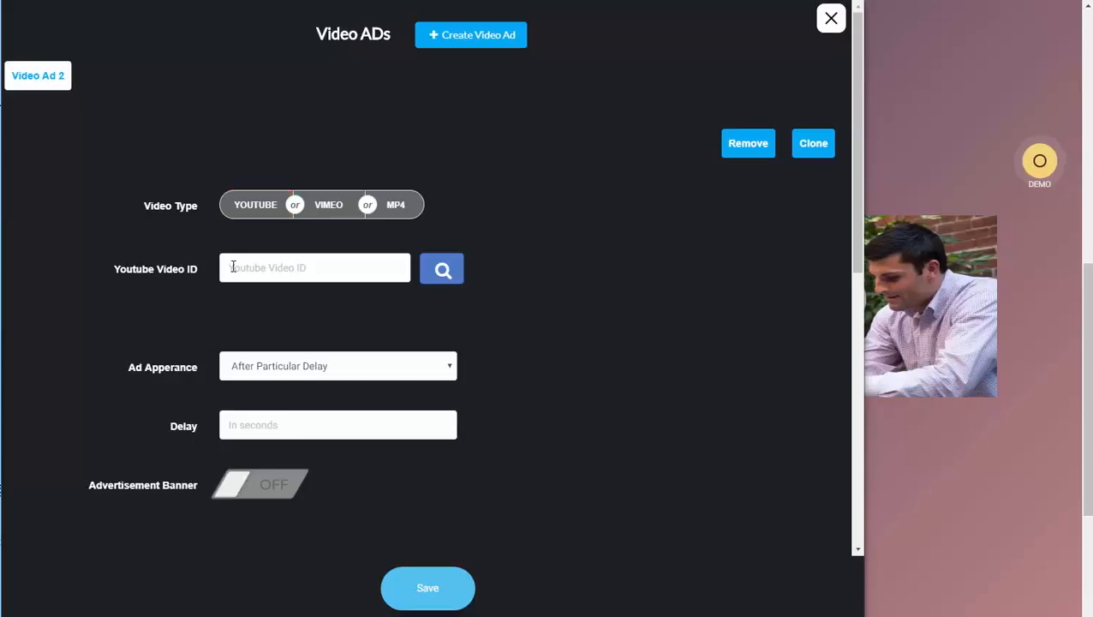
{"action": "left_click", "coordinate": [245, 212]}
Try Before Video Starts as the ad's appearance, then switch it back to After Particular Delay.
{"action": "left_click", "coordinate": [451, 369]}
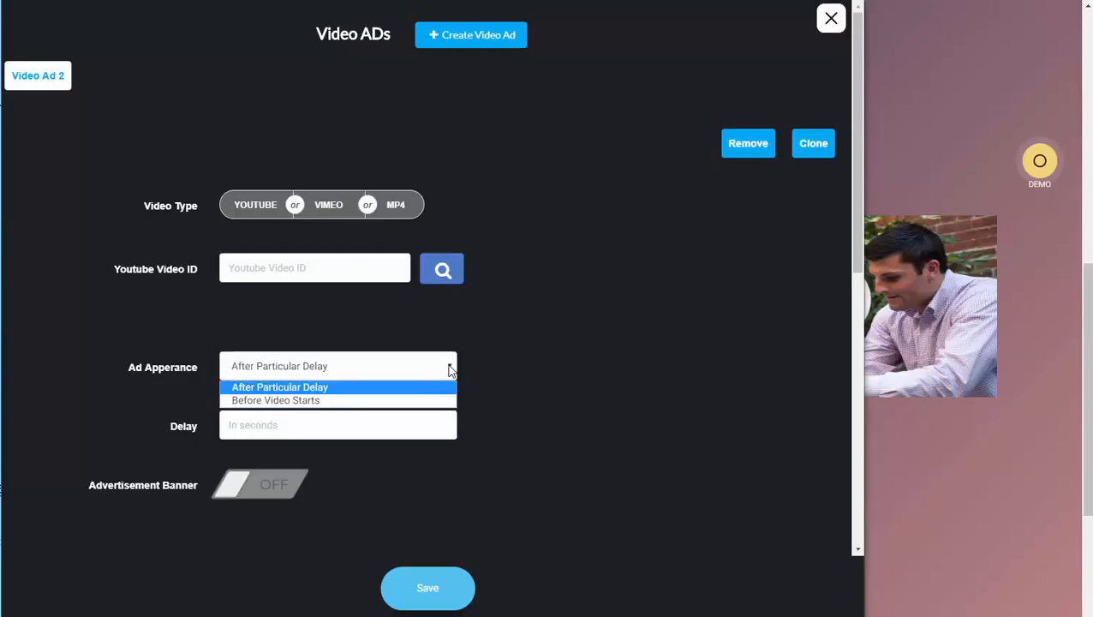
{"action": "left_click", "coordinate": [354, 401]}
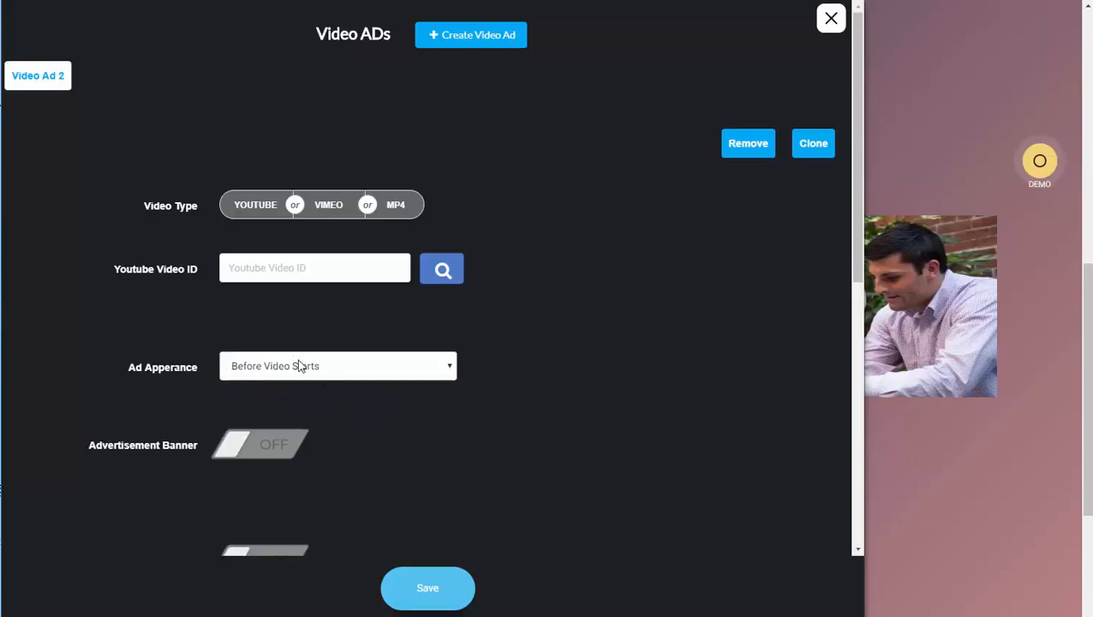
{"action": "left_click", "coordinate": [449, 367]}
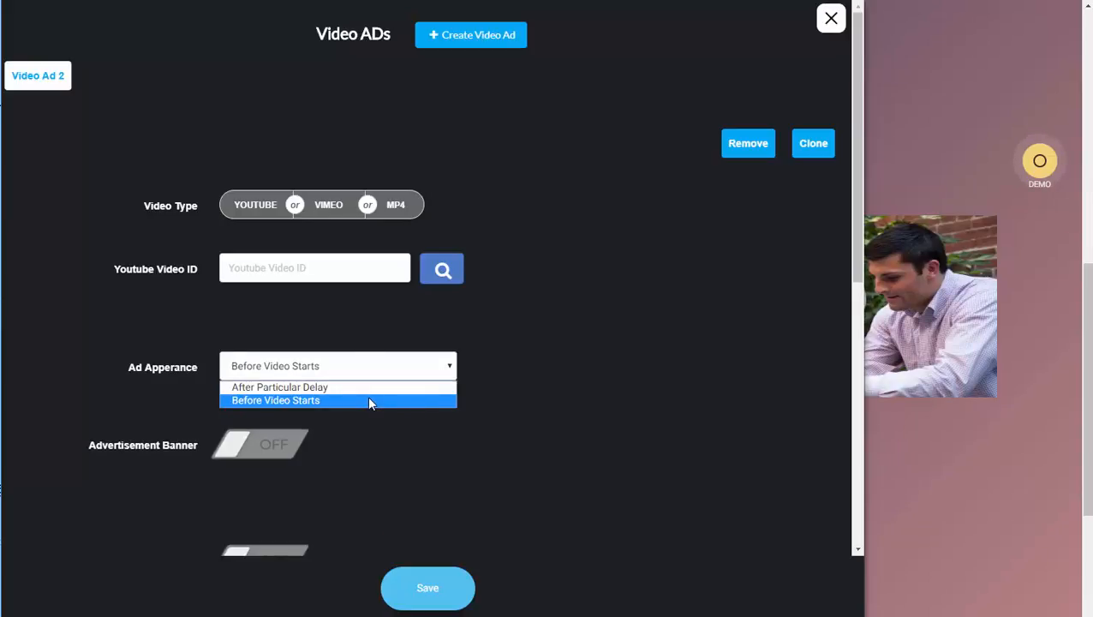
{"action": "left_click", "coordinate": [369, 387]}
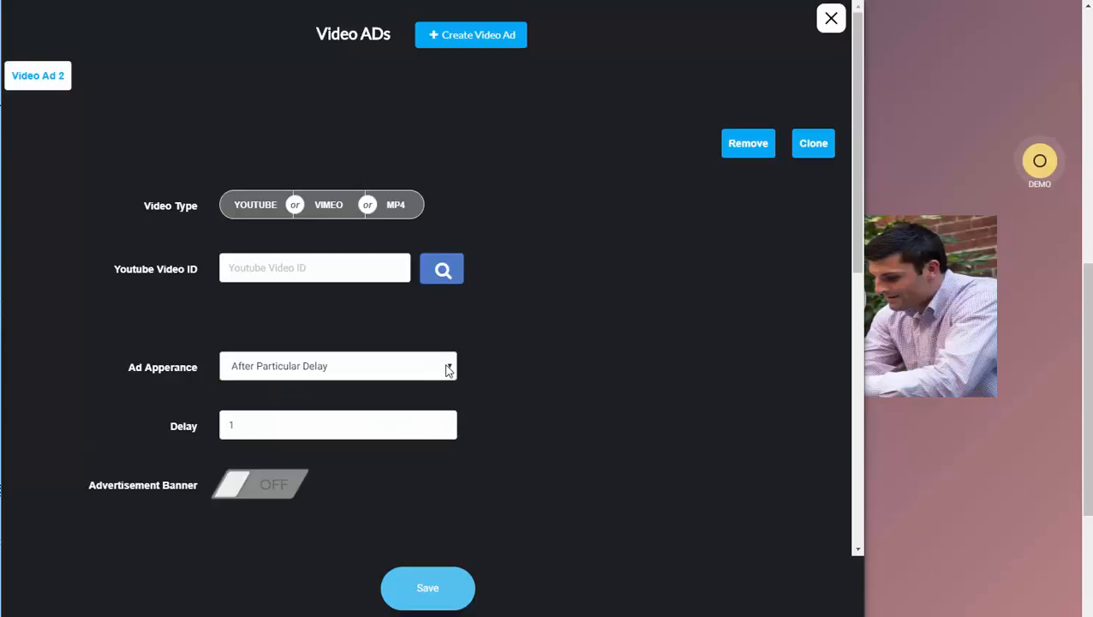
Set the delay before the video ad appears to 5 seconds.
{"action": "scroll", "coordinate": [509, 387], "scroll_direction": "down", "scroll_amount": 2}
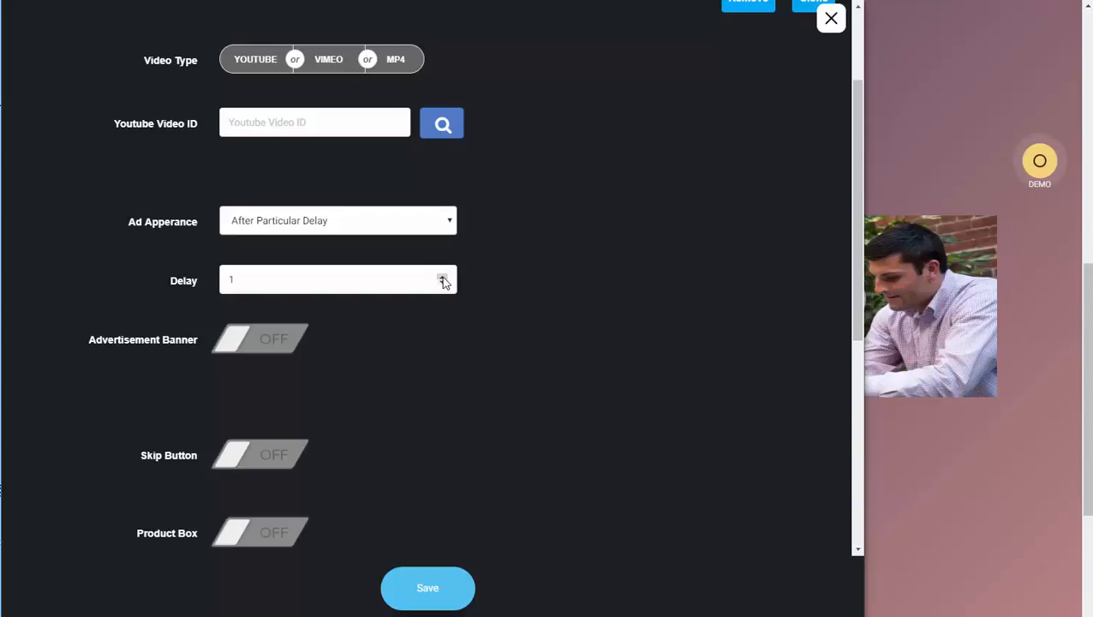
{"action": "double_click", "coordinate": [442, 277]}
{"action": "left_click", "coordinate": [488, 368]}
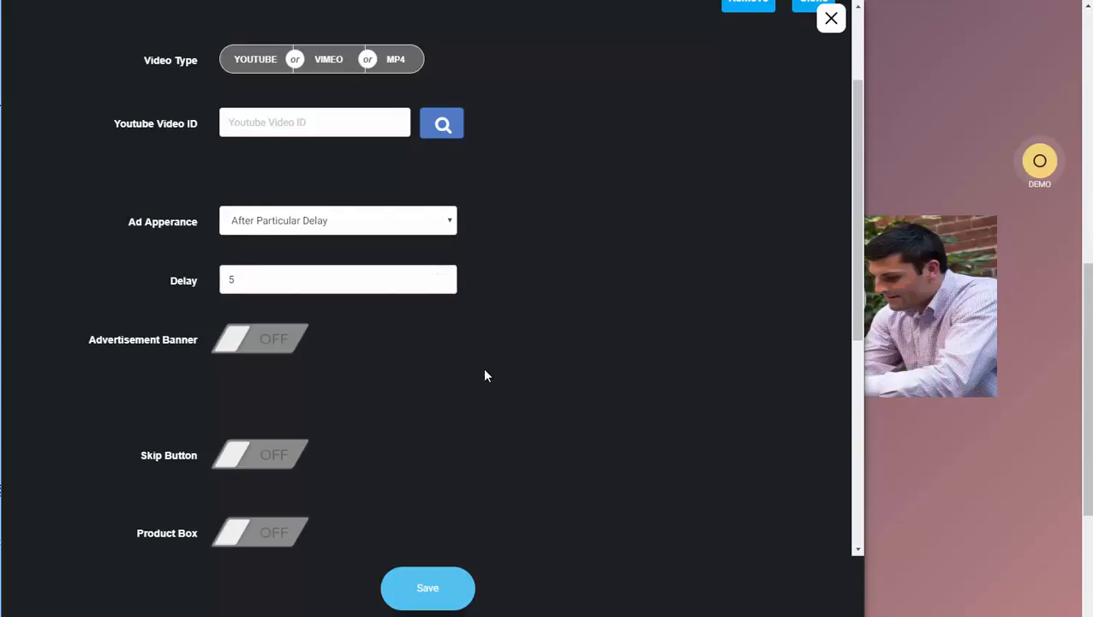
Turn on the ad's Advertisement Banner and select its banner text.
{"action": "scroll", "coordinate": [374, 424], "scroll_direction": "down", "scroll_amount": 3}
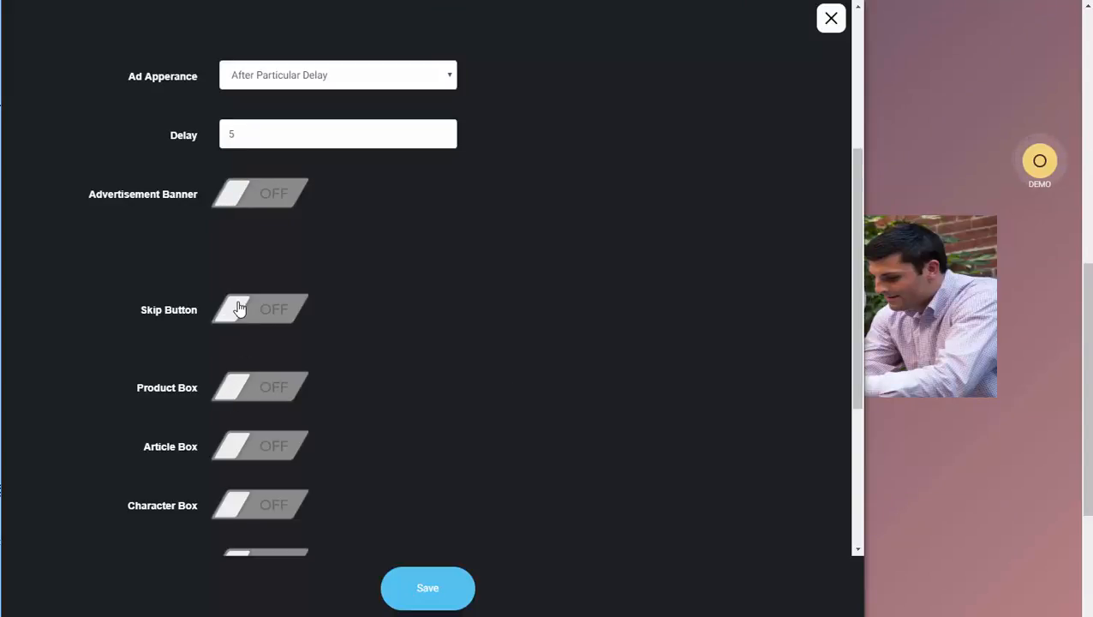
{"action": "left_click", "coordinate": [233, 197]}
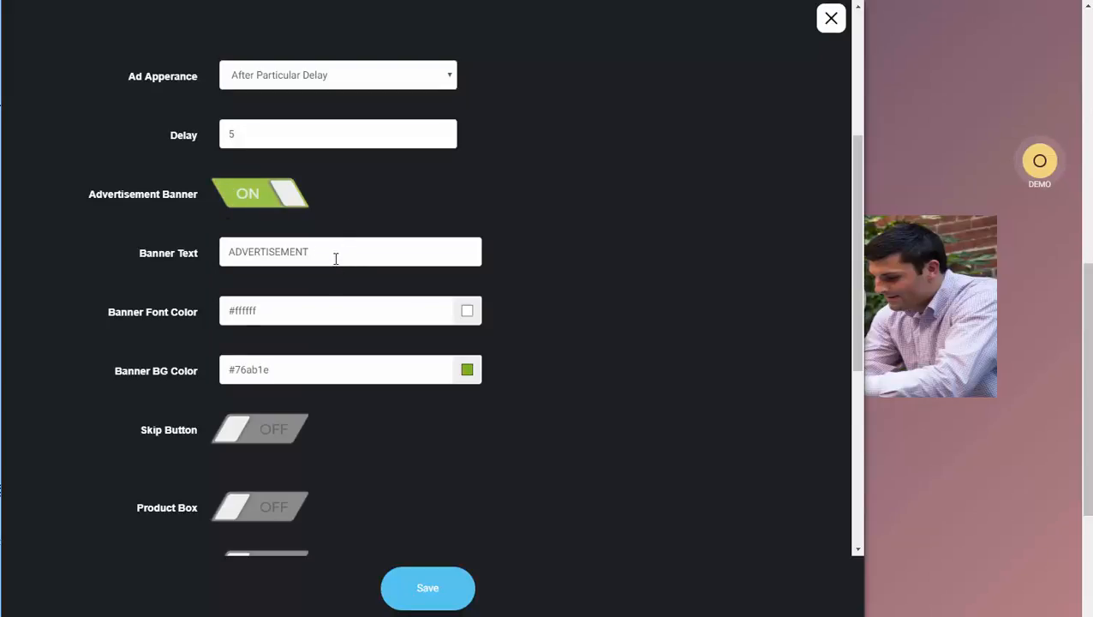
{"action": "left_click_drag", "start_coordinate": [332, 253], "coordinate": [228, 253]}
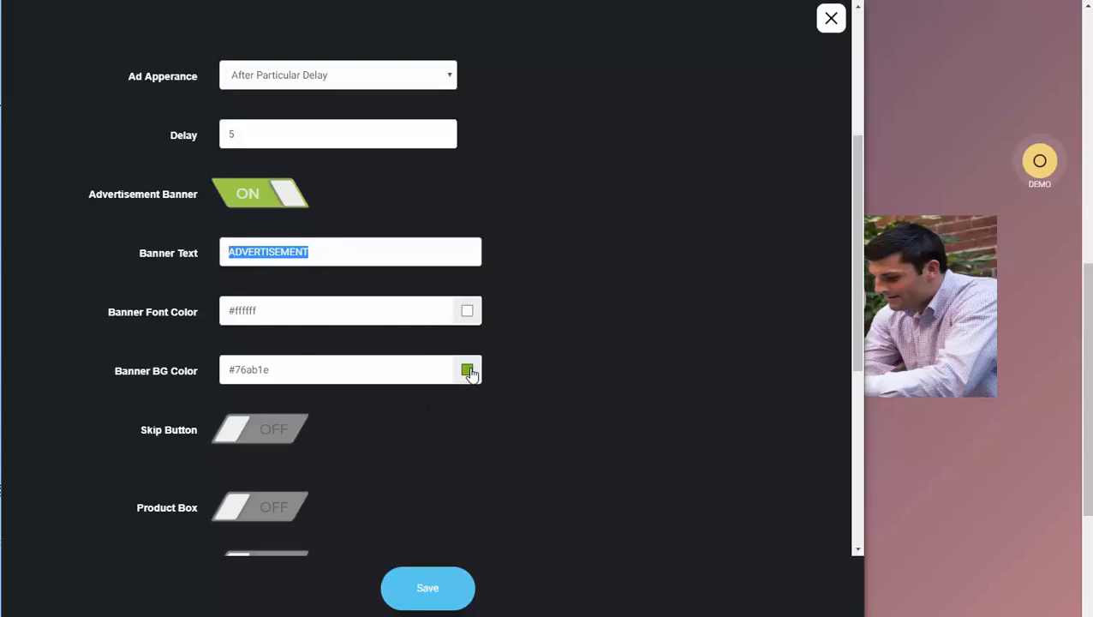
Turn on the ad's Skip Button and set its delay to 6 seconds.
{"action": "left_click", "coordinate": [241, 432]}
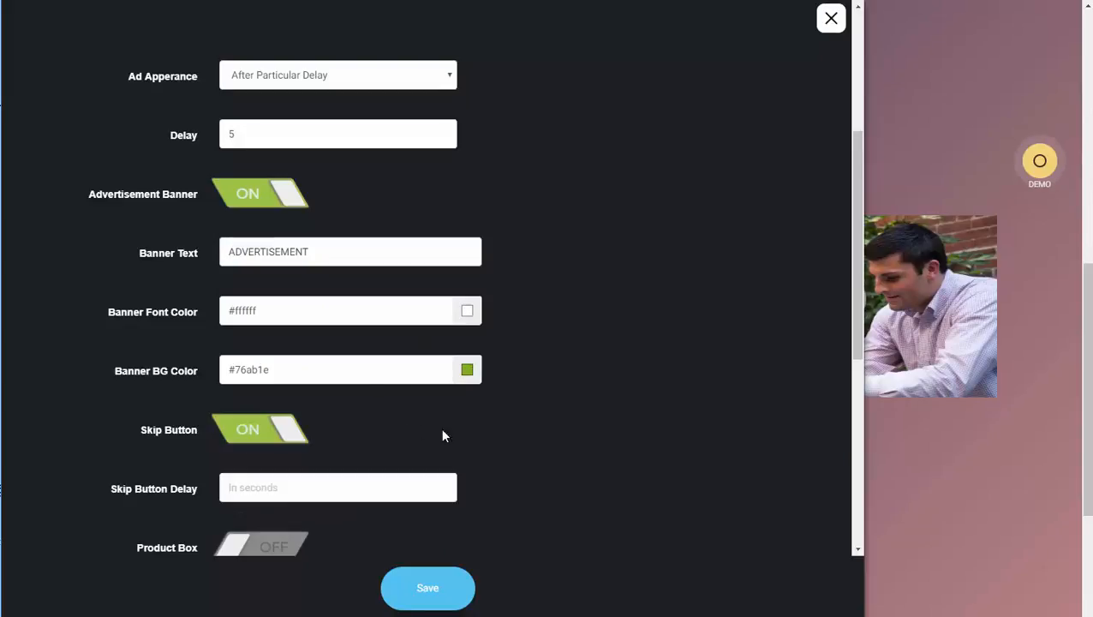
{"action": "scroll", "coordinate": [529, 411], "scroll_direction": "down", "scroll_amount": 2}
{"action": "scroll", "coordinate": [528, 414], "scroll_direction": "down", "scroll_amount": 1}
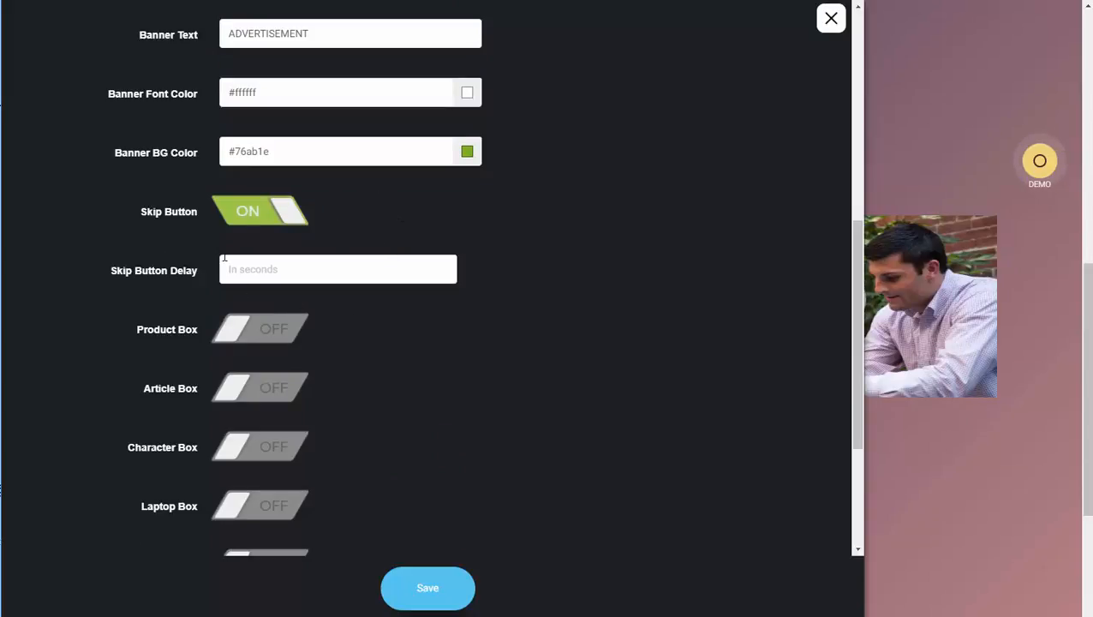
{"action": "left_click", "coordinate": [443, 268]}
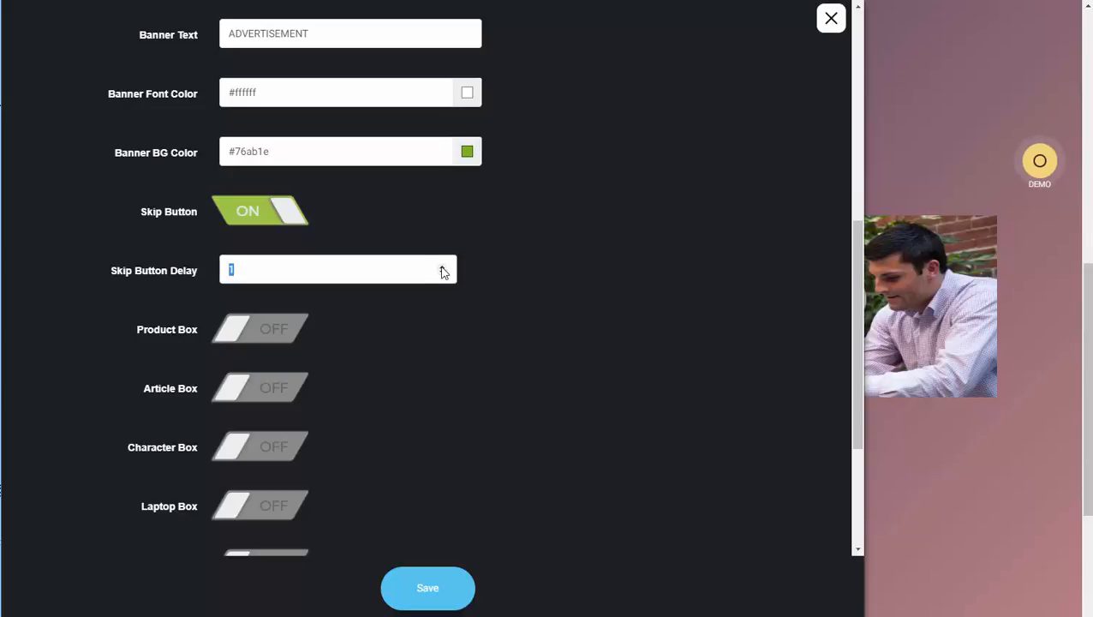
{"action": "left_click", "coordinate": [442, 273]}
{"action": "left_click", "coordinate": [518, 350]}
Turn on the video ad's Call to Action Button and open its settings.
{"action": "scroll", "coordinate": [518, 351], "scroll_direction": "down", "scroll_amount": 2}
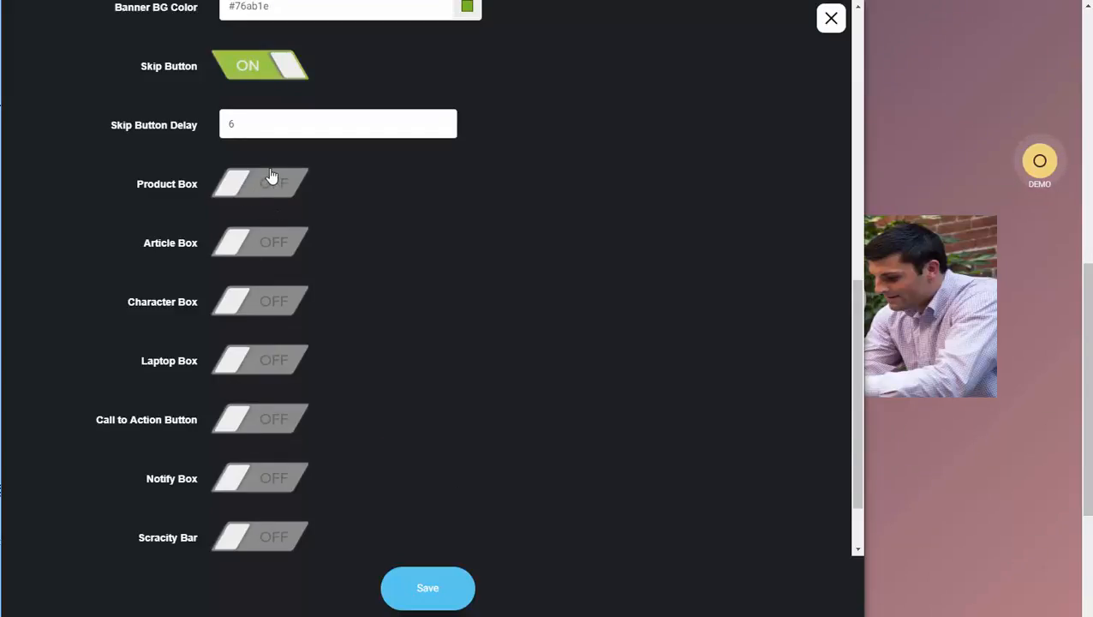
{"action": "scroll", "coordinate": [268, 189], "scroll_direction": "down", "scroll_amount": 1}
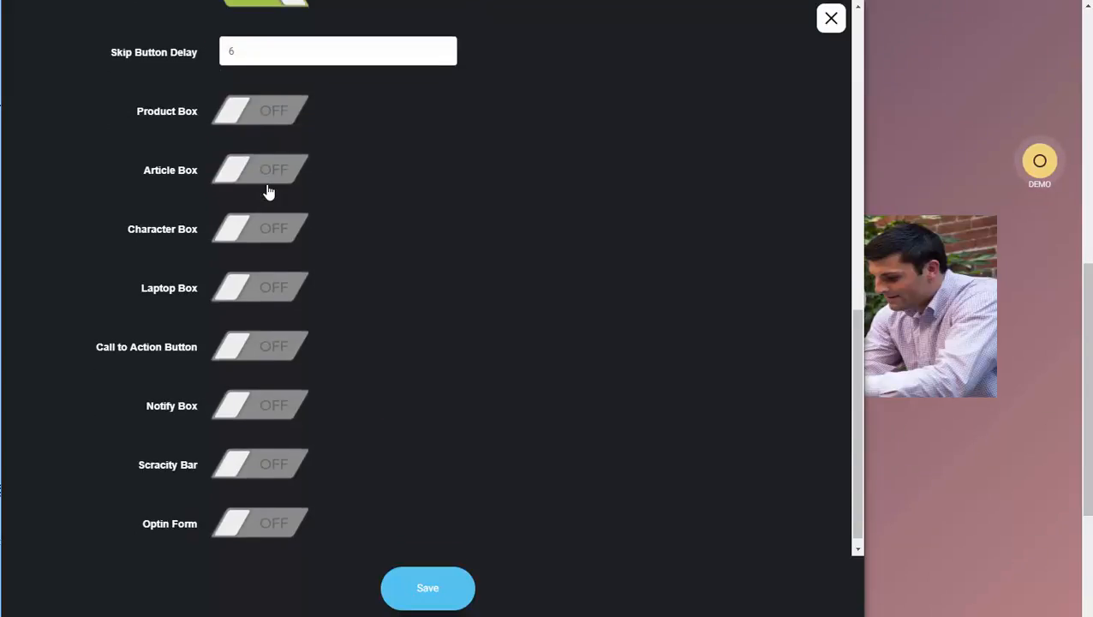
{"action": "scroll", "coordinate": [268, 190], "scroll_direction": "down", "scroll_amount": 1}
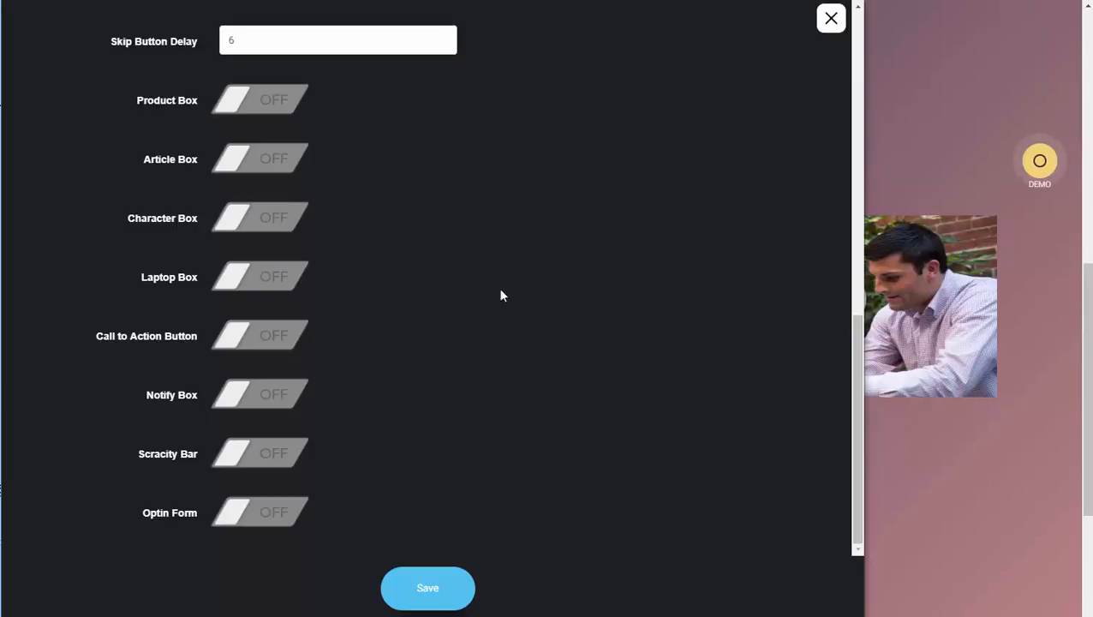
{"action": "left_click", "coordinate": [234, 342]}
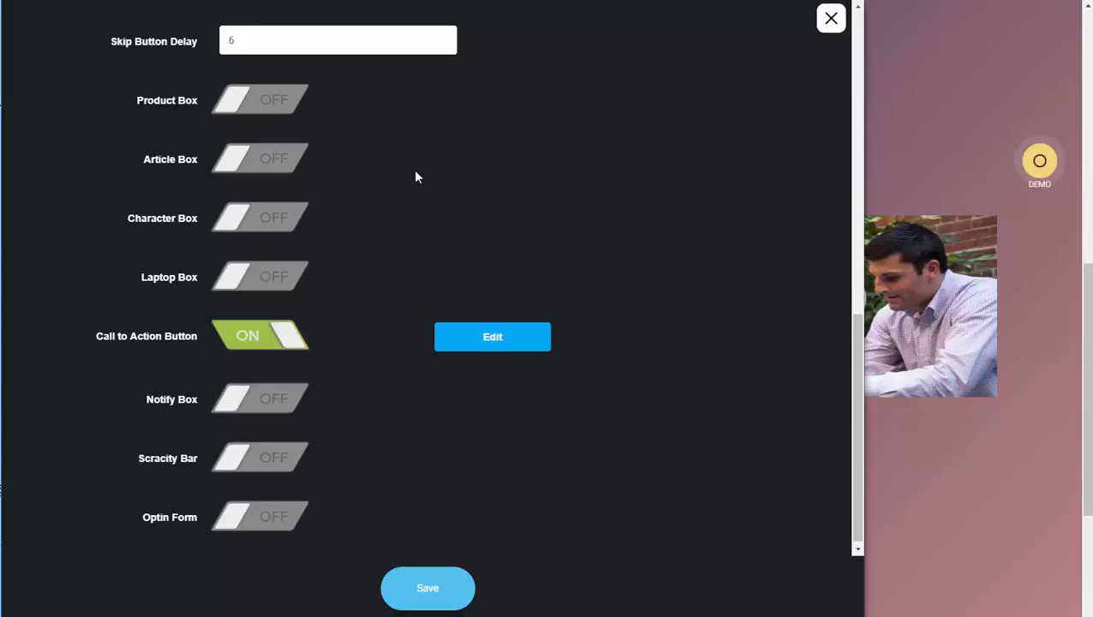
{"action": "left_click", "coordinate": [492, 343]}
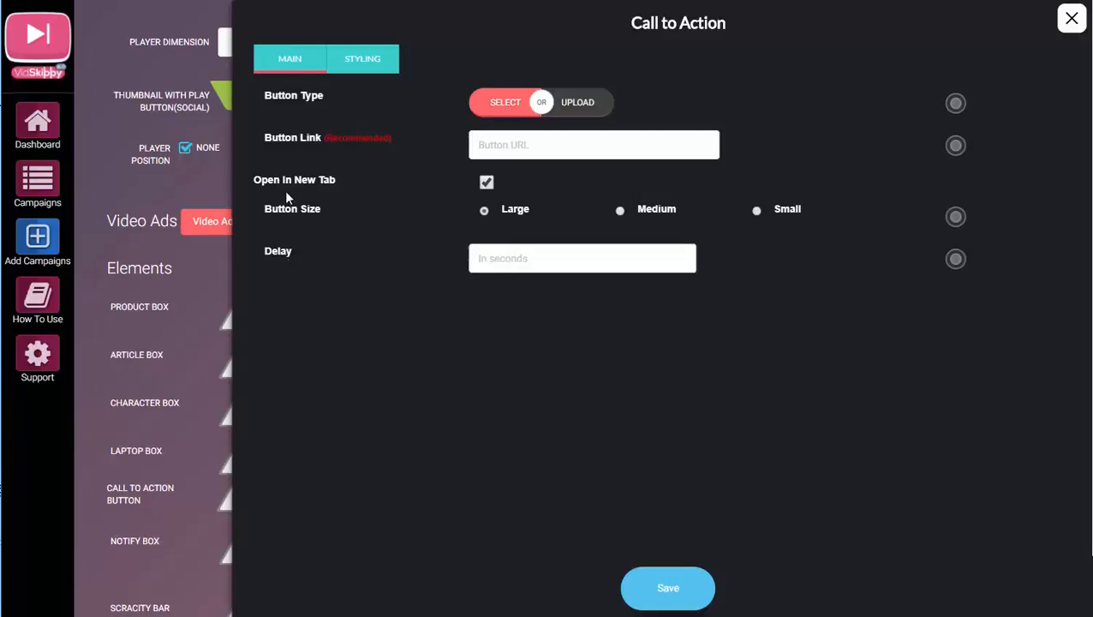
Choose the custom CLICK ME design as the call to action's button type and save the selection.
{"action": "left_click", "coordinate": [504, 107]}
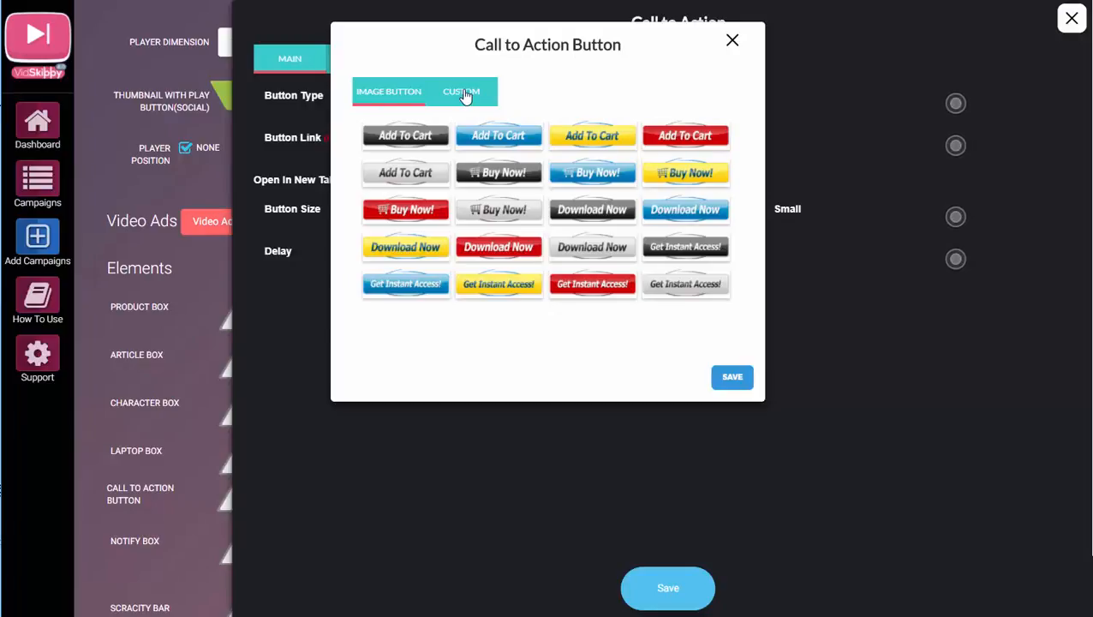
{"action": "left_click", "coordinate": [463, 92]}
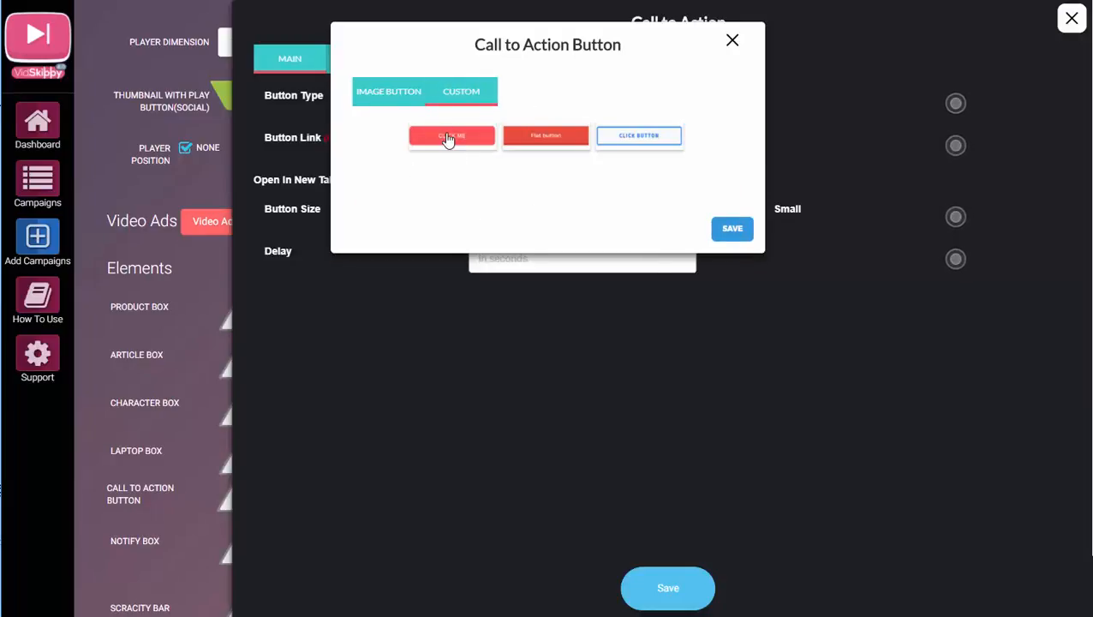
{"action": "left_click", "coordinate": [454, 138]}
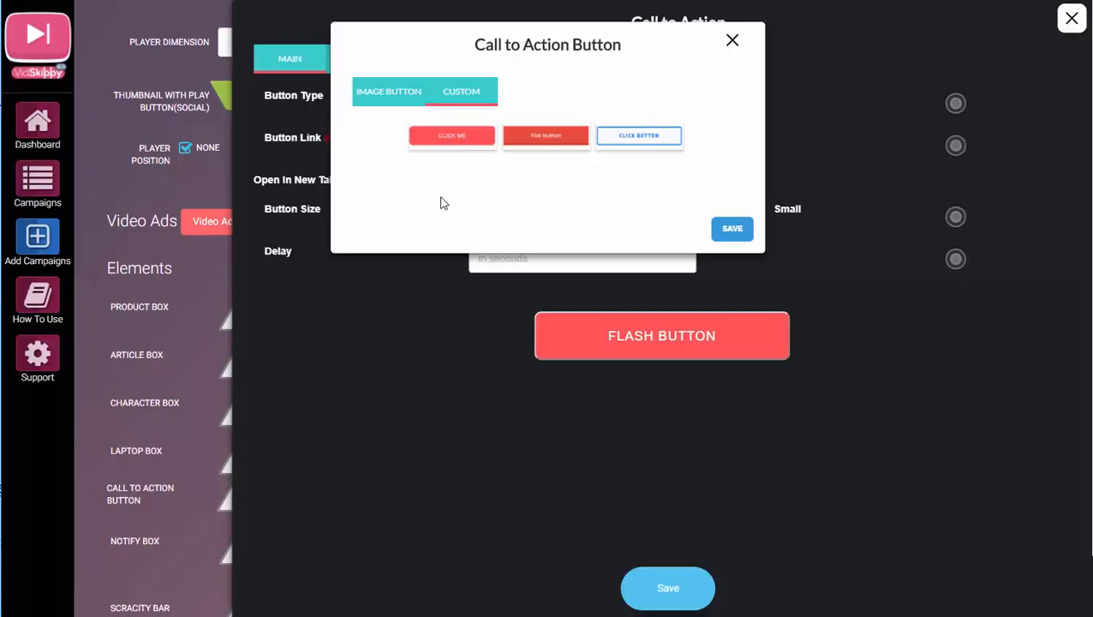
{"action": "left_click", "coordinate": [732, 228]}
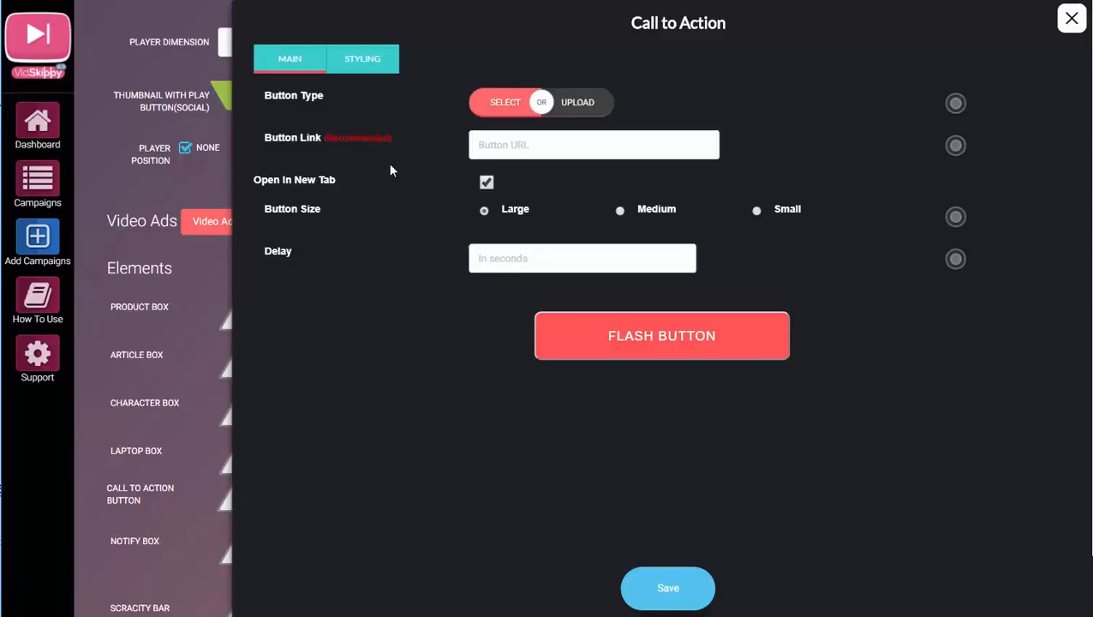
Examine the button's styling options for text, position, text color, hover text color and text font.
{"action": "left_click", "coordinate": [367, 68]}
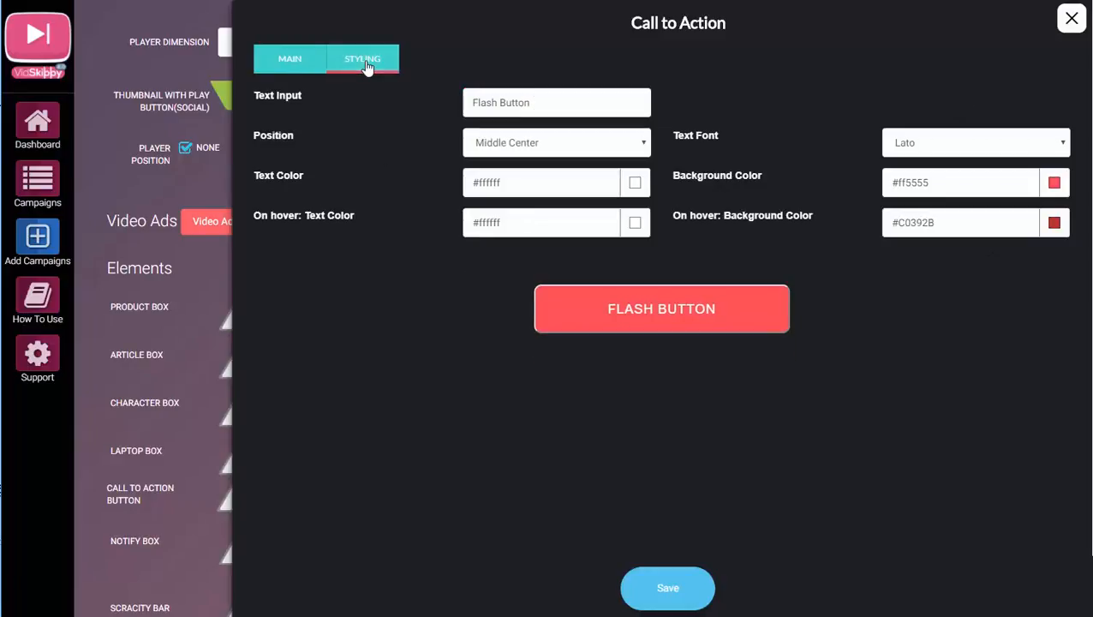
{"action": "triple_click", "coordinate": [495, 104]}
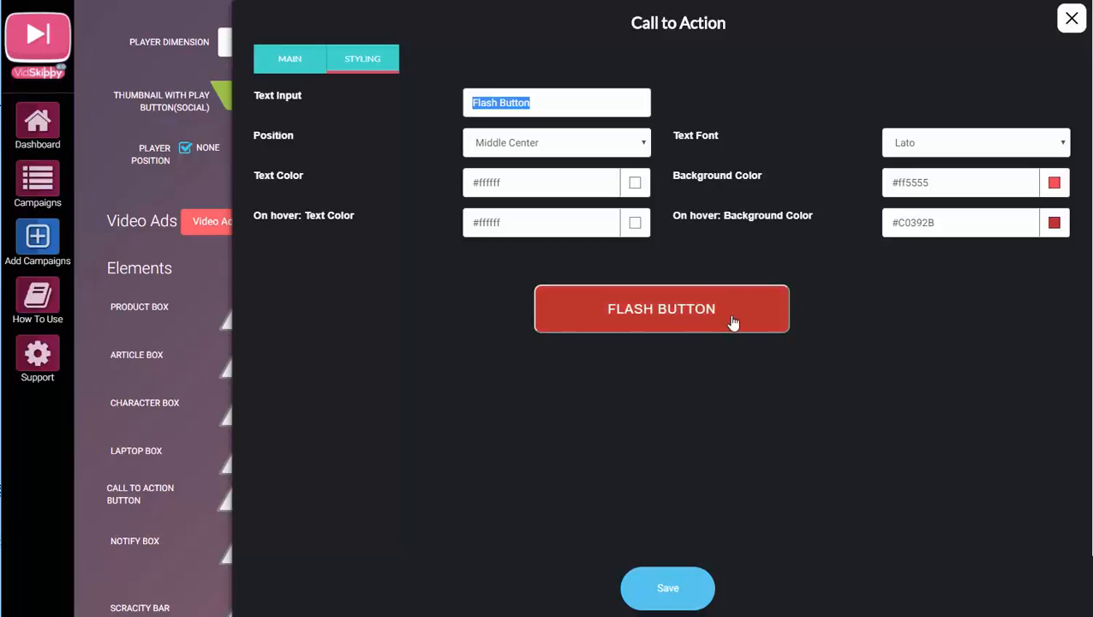
{"action": "left_click", "coordinate": [645, 144]}
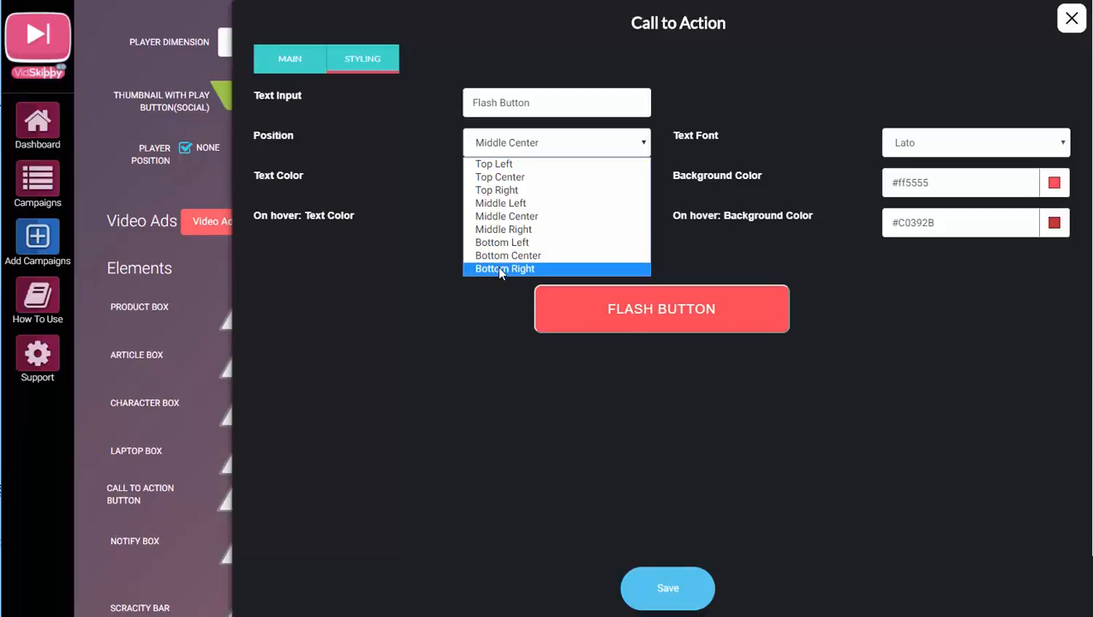
{"action": "left_click", "coordinate": [478, 300]}
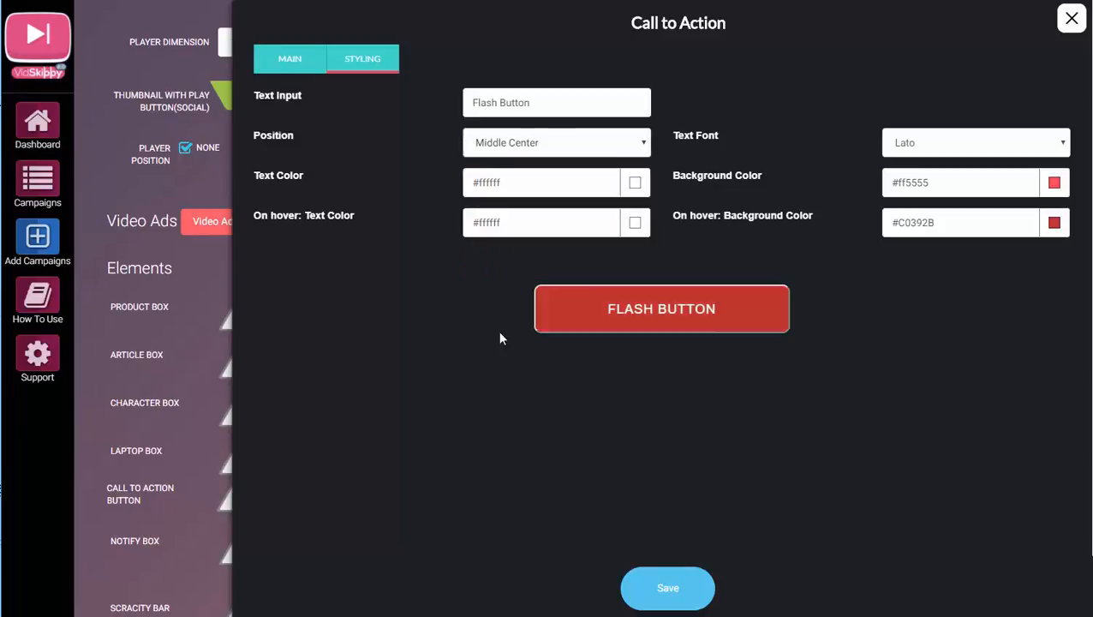
{"action": "left_click", "coordinate": [633, 183]}
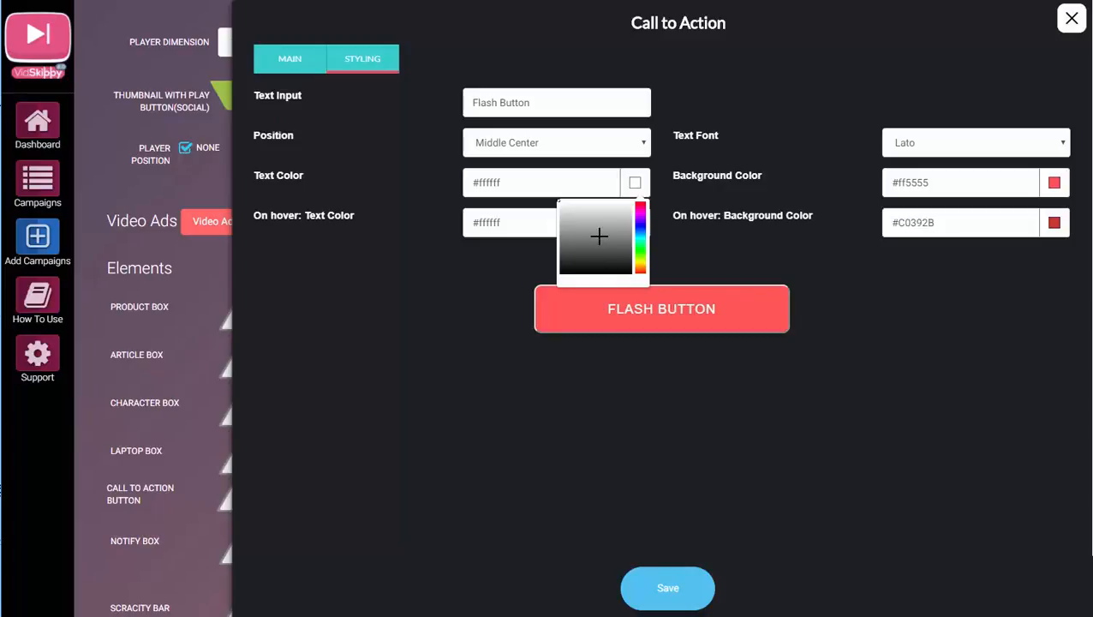
{"action": "mouse_move", "coordinate": [578, 207]}
{"action": "left_mouse_down"}
{"action": "mouse_move", "coordinate": [595, 232]}
{"action": "mouse_move", "coordinate": [578, 272]}
{"action": "mouse_move", "coordinate": [593, 231]}
{"action": "mouse_move", "coordinate": [559, 200]}
{"action": "left_mouse_up"}
{"action": "left_click", "coordinate": [554, 272]}
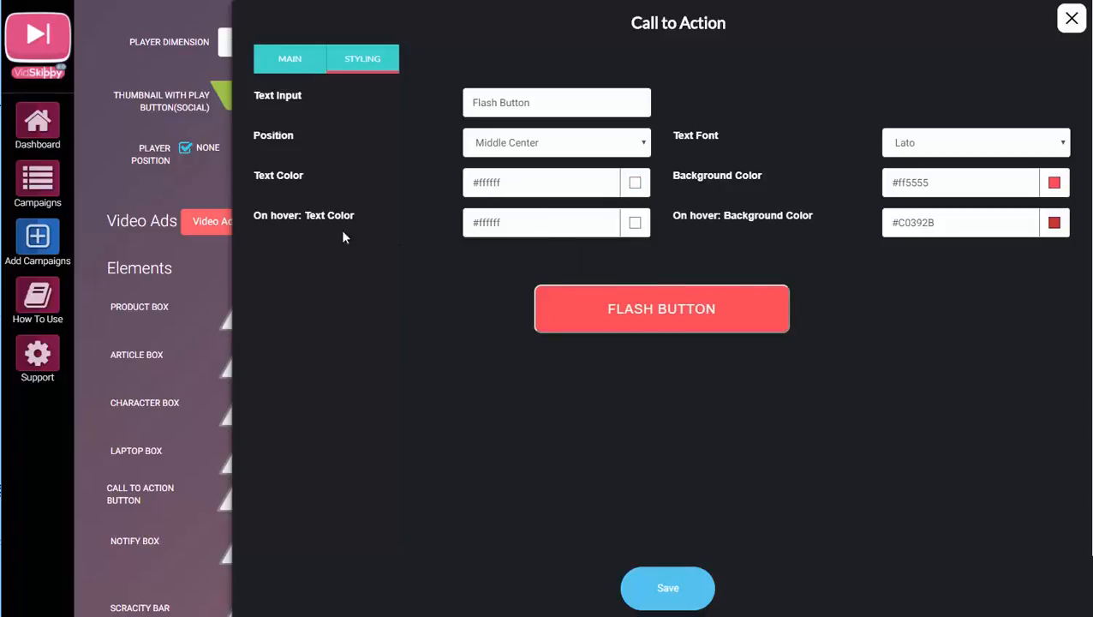
{"action": "left_click", "coordinate": [634, 224]}
{"action": "left_click", "coordinate": [863, 342]}
{"action": "left_click", "coordinate": [1067, 147]}
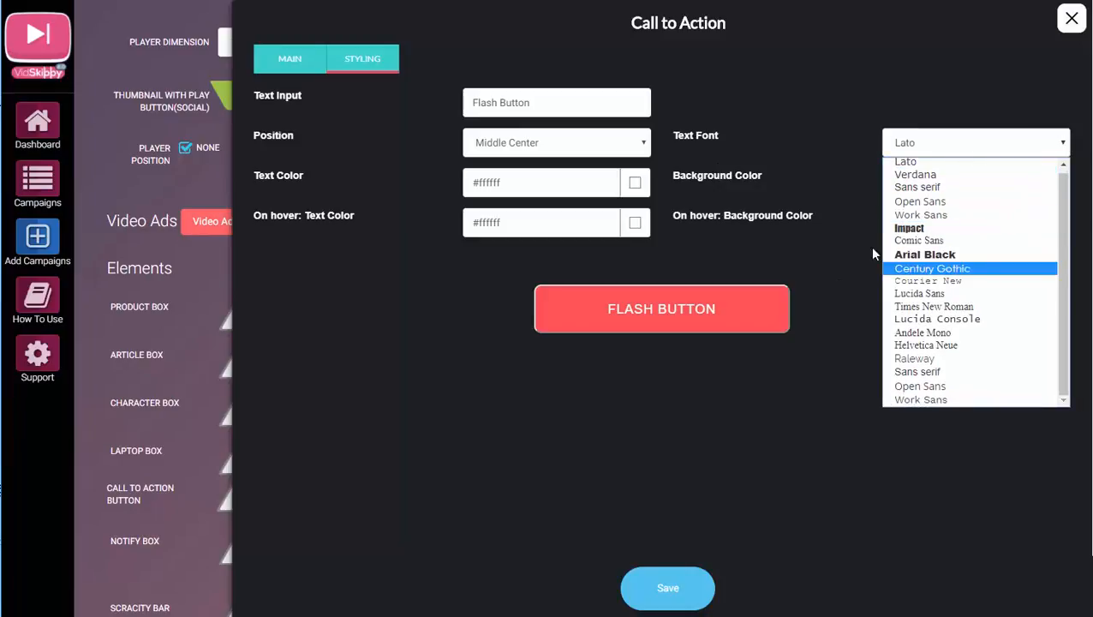
{"action": "left_click", "coordinate": [821, 249]}
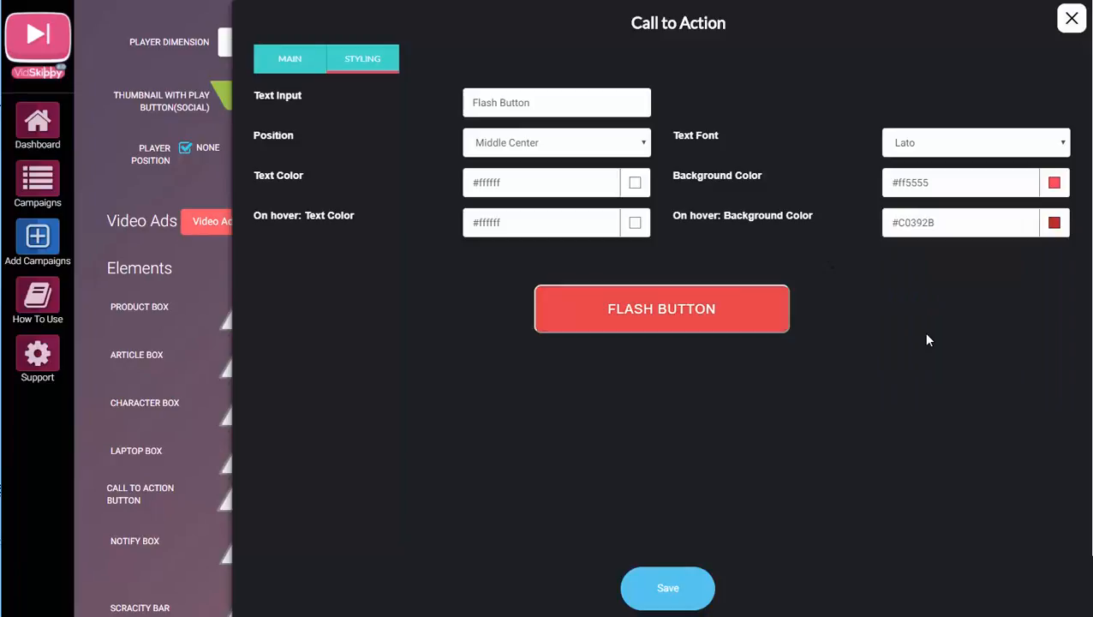
Set the call to action button's background color to the dark red #733636.
{"action": "left_click", "coordinate": [1055, 182]}
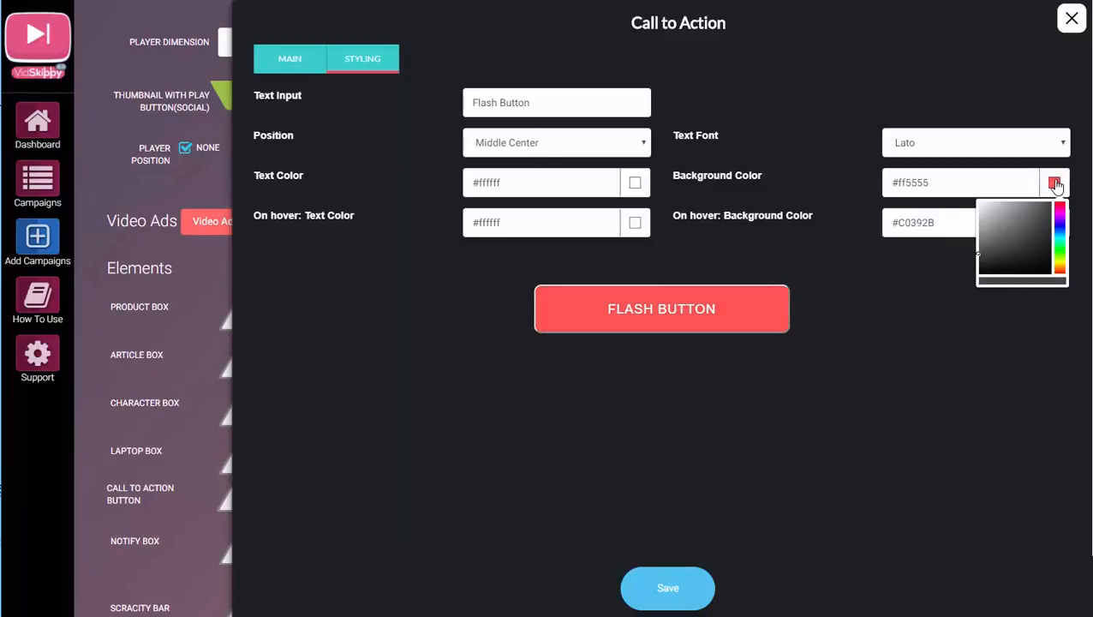
{"action": "mouse_move", "coordinate": [1008, 229]}
{"action": "left_mouse_down"}
{"action": "mouse_move", "coordinate": [1031, 251]}
{"action": "mouse_move", "coordinate": [1039, 240]}
{"action": "mouse_move", "coordinate": [1016, 240]}
{"action": "left_mouse_up"}
{"action": "left_click", "coordinate": [854, 302]}
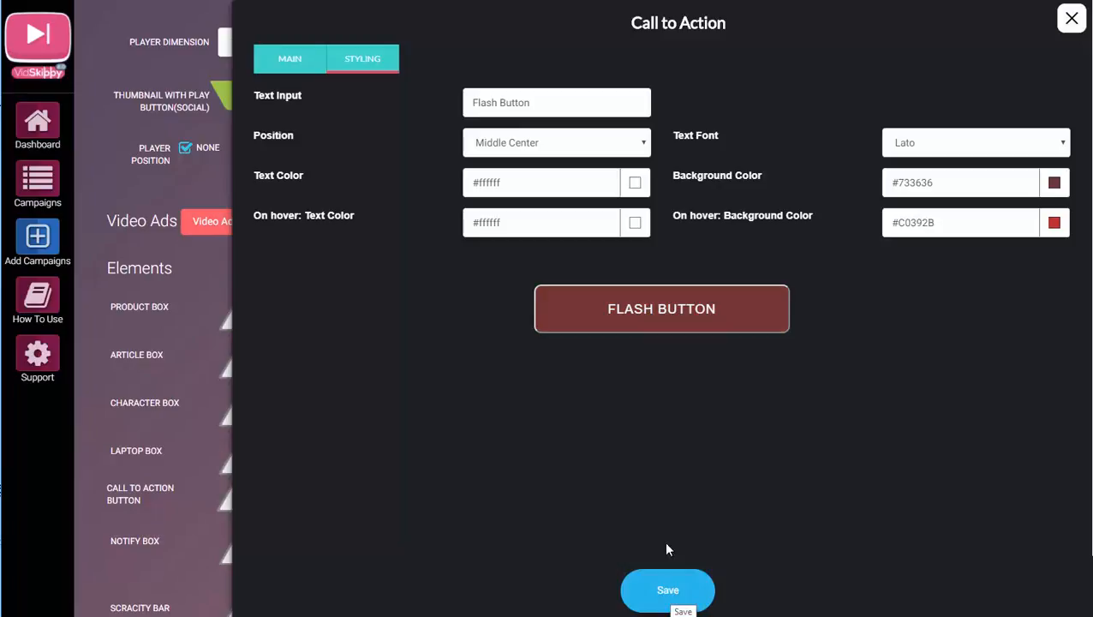
Look over the custom button designs again and show the option for uploading a button image.
{"action": "left_click", "coordinate": [287, 59]}
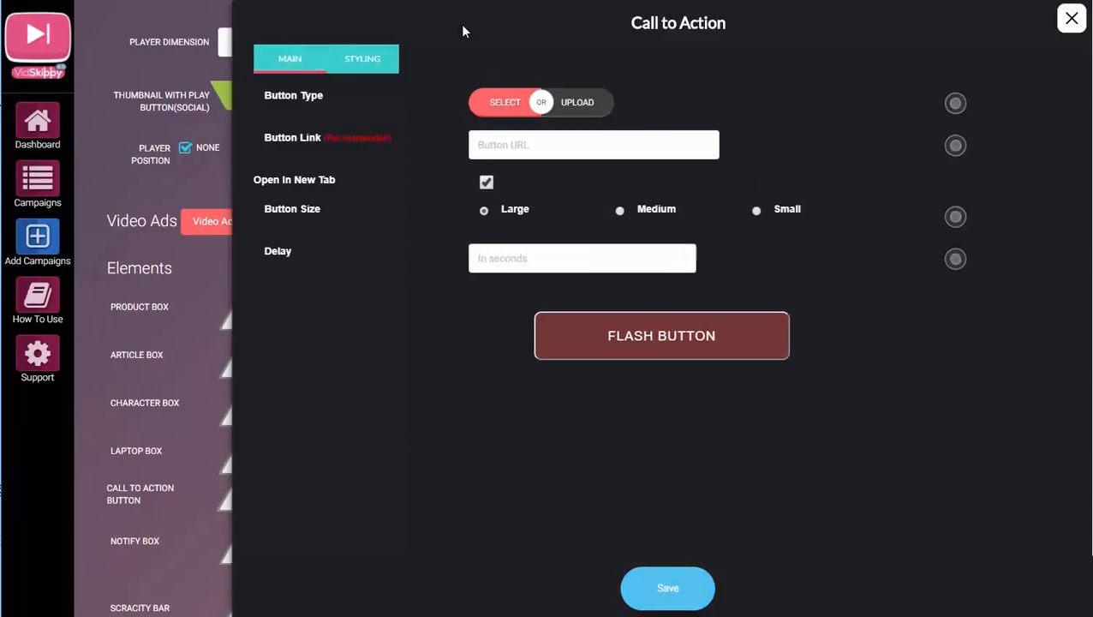
{"action": "left_click", "coordinate": [501, 102]}
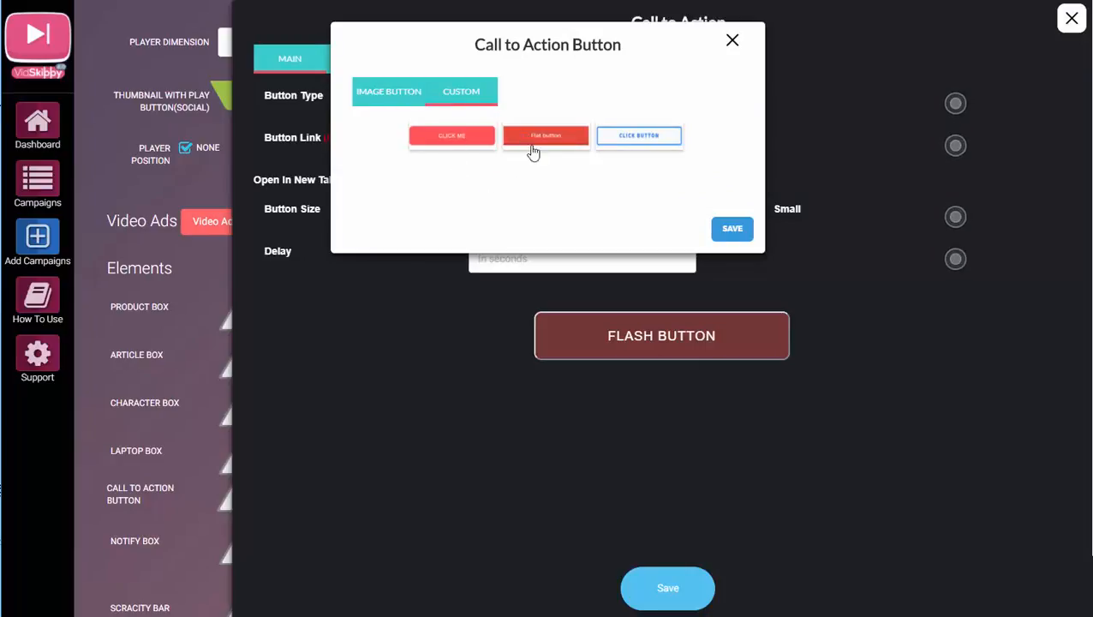
{"action": "left_click", "coordinate": [731, 230]}
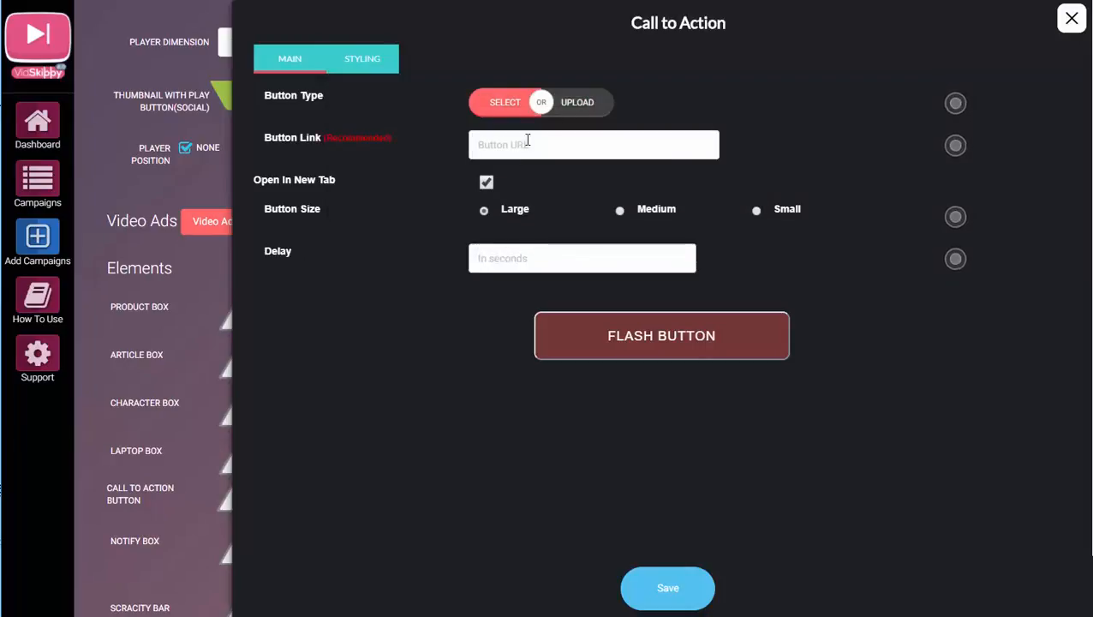
{"action": "left_click", "coordinate": [584, 110]}
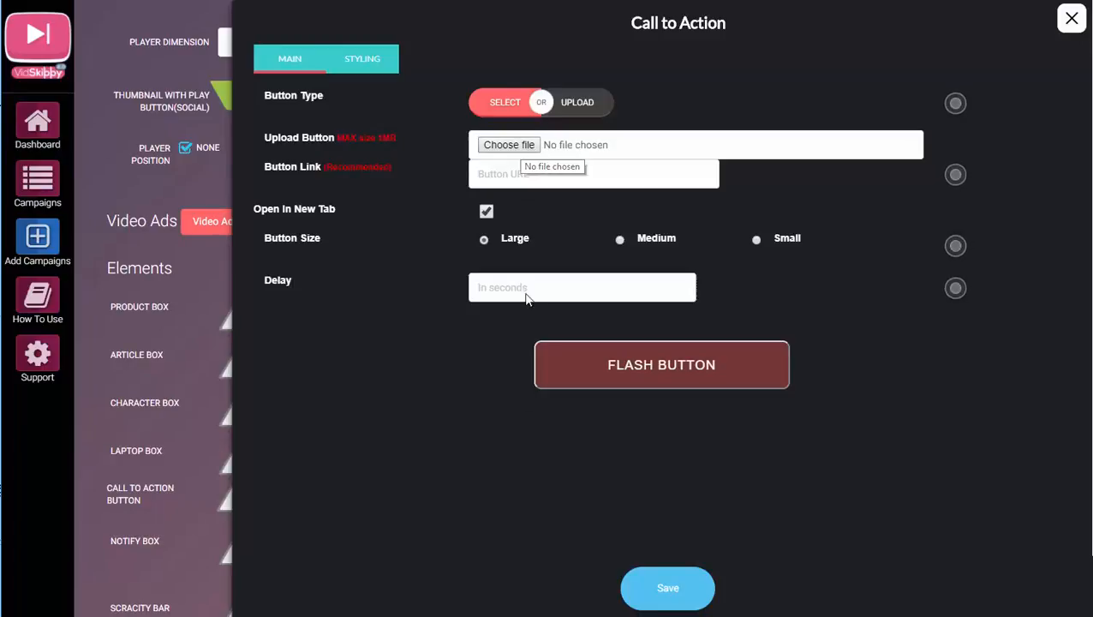
Save the call to action settings and the video ad settings.
{"action": "left_click", "coordinate": [667, 593]}
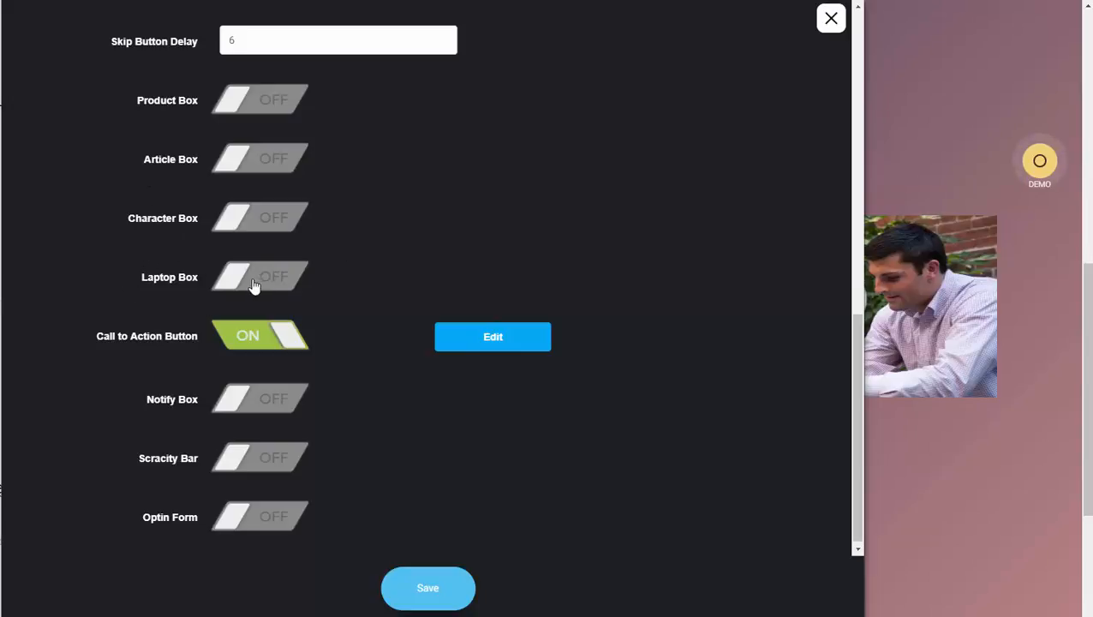
{"action": "left_click", "coordinate": [440, 599]}
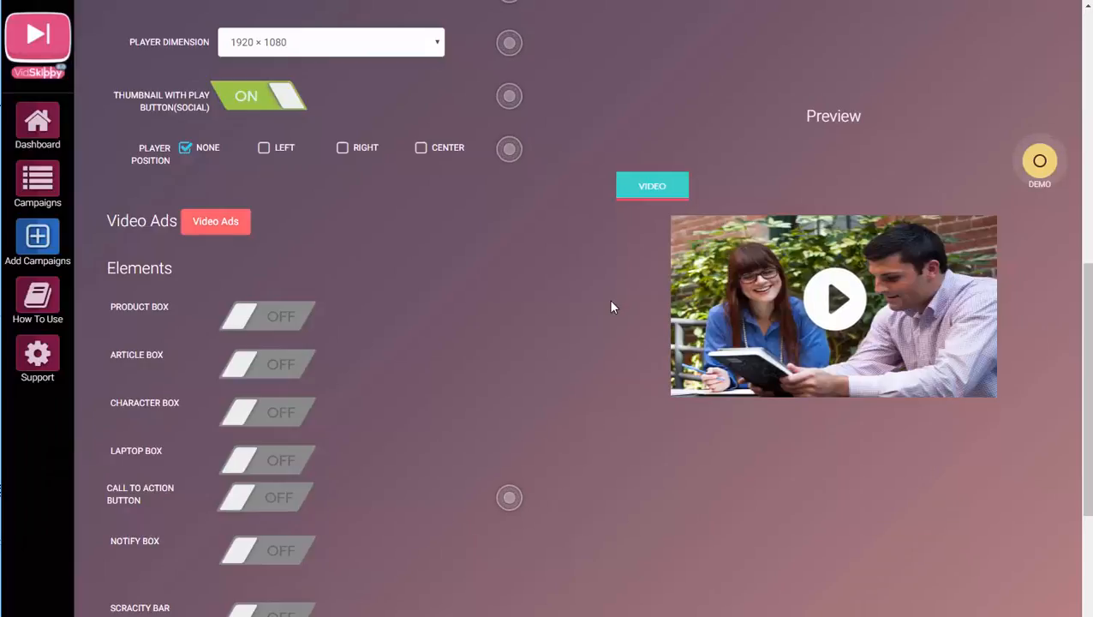
Try to publish the campaign and check the Campaign Setup fields.
{"action": "scroll", "coordinate": [610, 305], "scroll_direction": "down", "scroll_amount": 5}
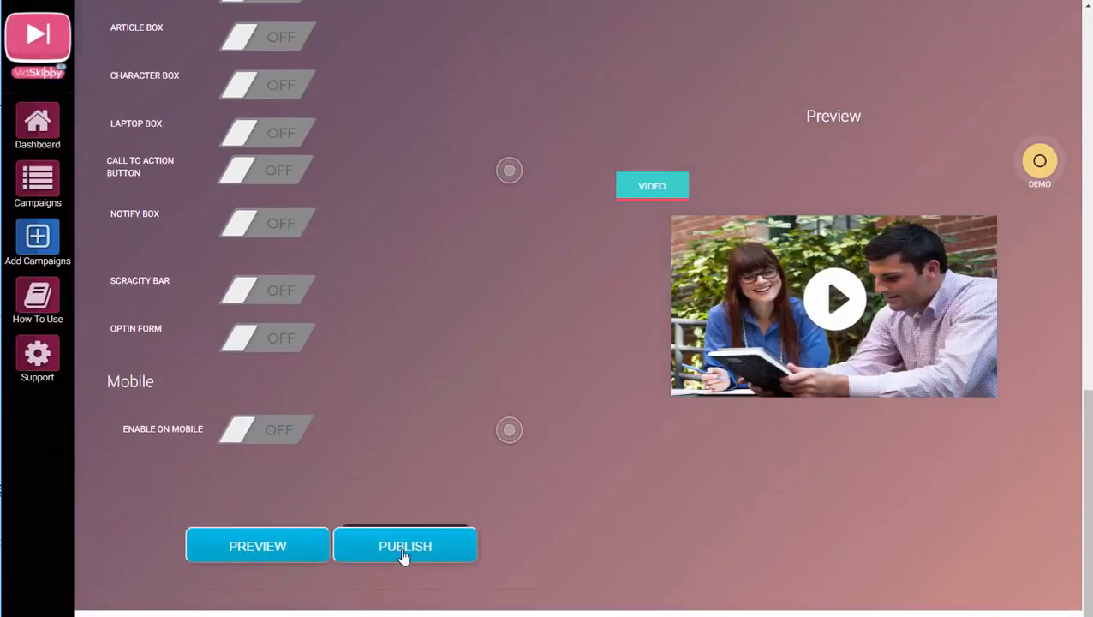
{"action": "left_click", "coordinate": [404, 553]}
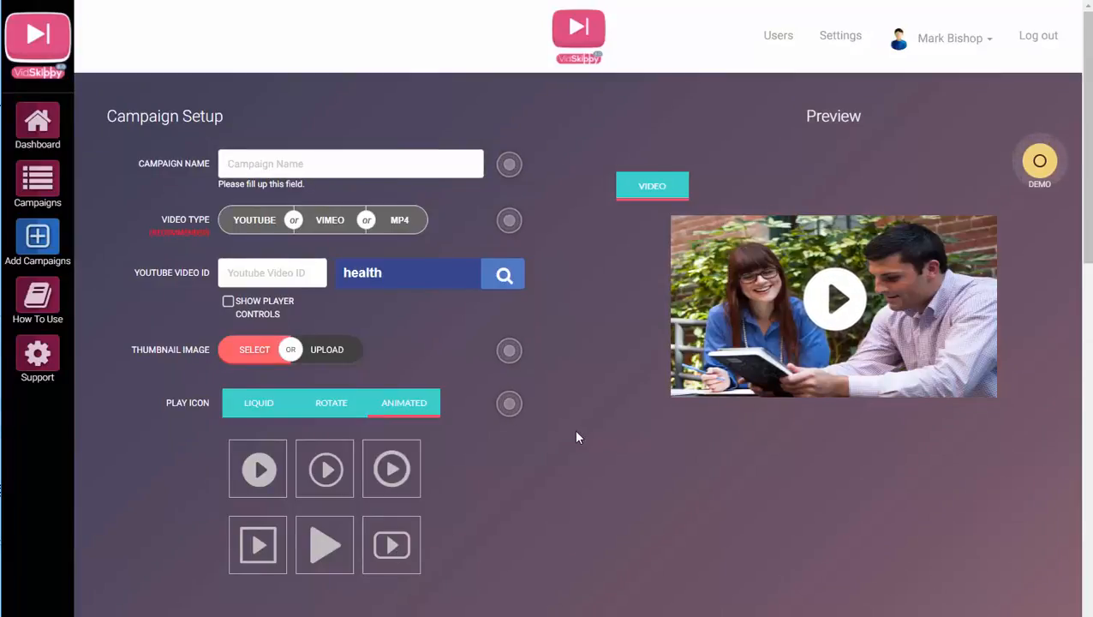
{"action": "scroll", "coordinate": [589, 437], "scroll_direction": "down", "scroll_amount": 3}
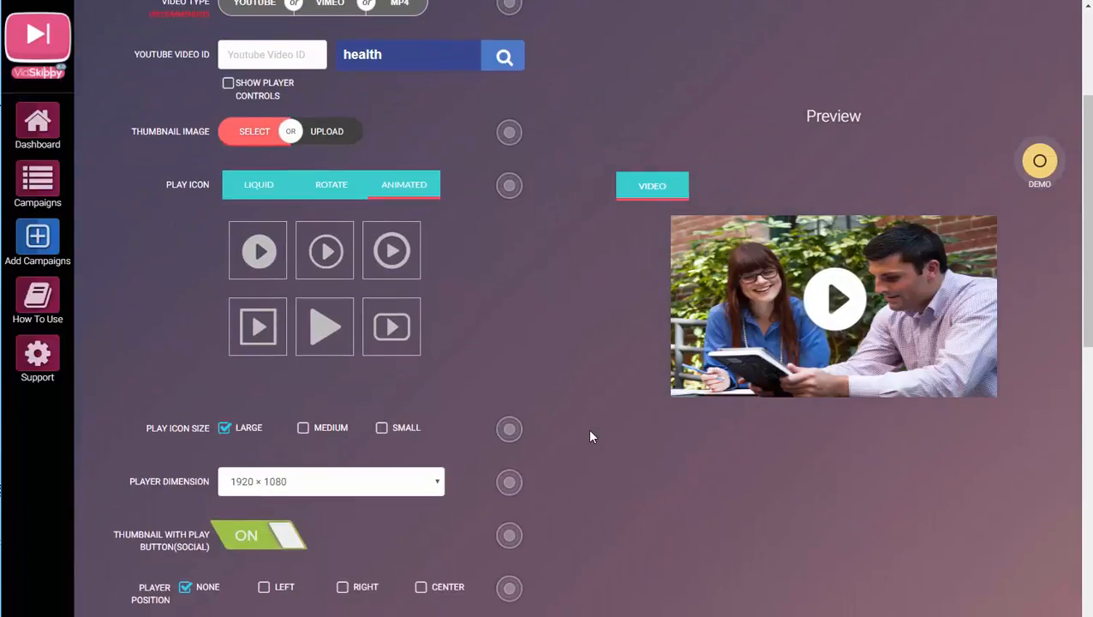
{"action": "scroll", "coordinate": [589, 437], "scroll_direction": "up", "scroll_amount": 3}
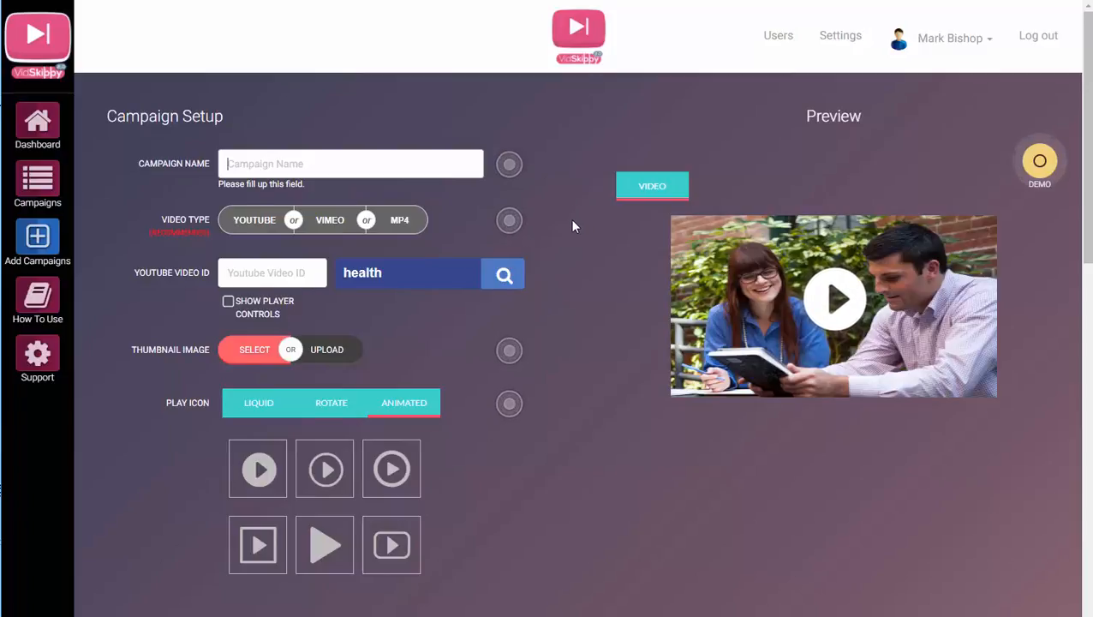
Turn on the campaign's Product Box element and open its settings.
{"action": "scroll", "coordinate": [573, 227], "scroll_direction": "down", "scroll_amount": 8}
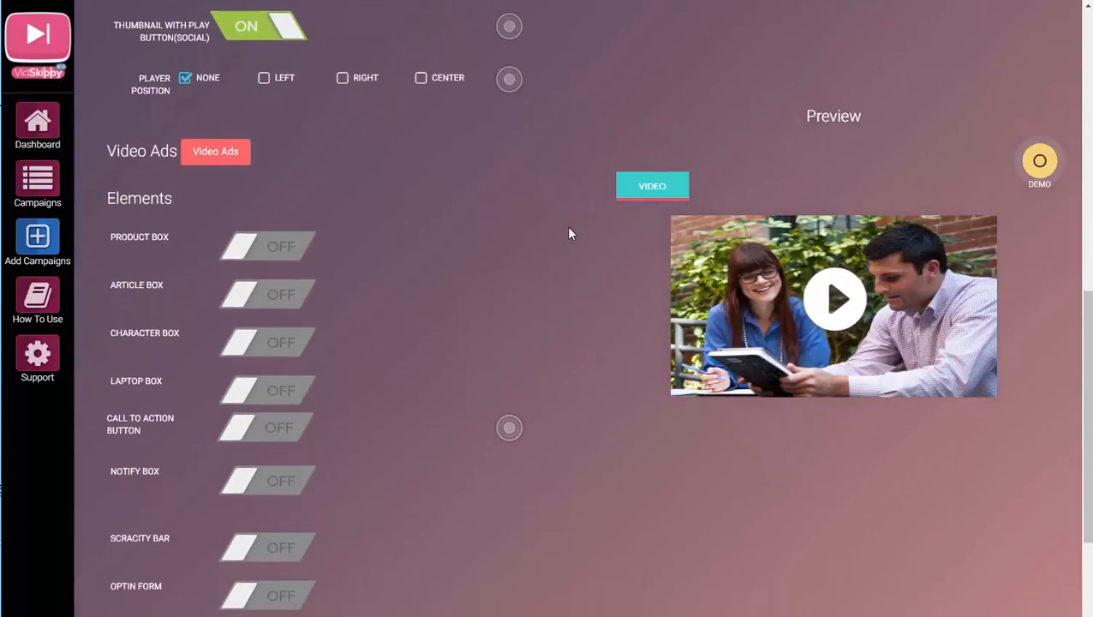
{"action": "scroll", "coordinate": [567, 231], "scroll_direction": "down", "scroll_amount": 2}
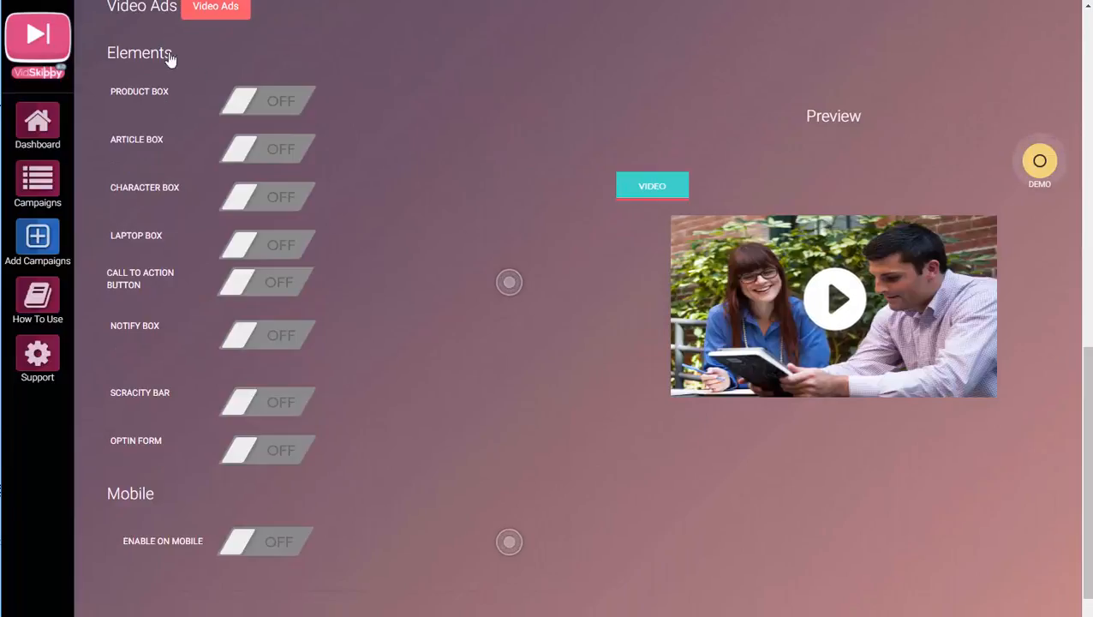
{"action": "left_click", "coordinate": [241, 105]}
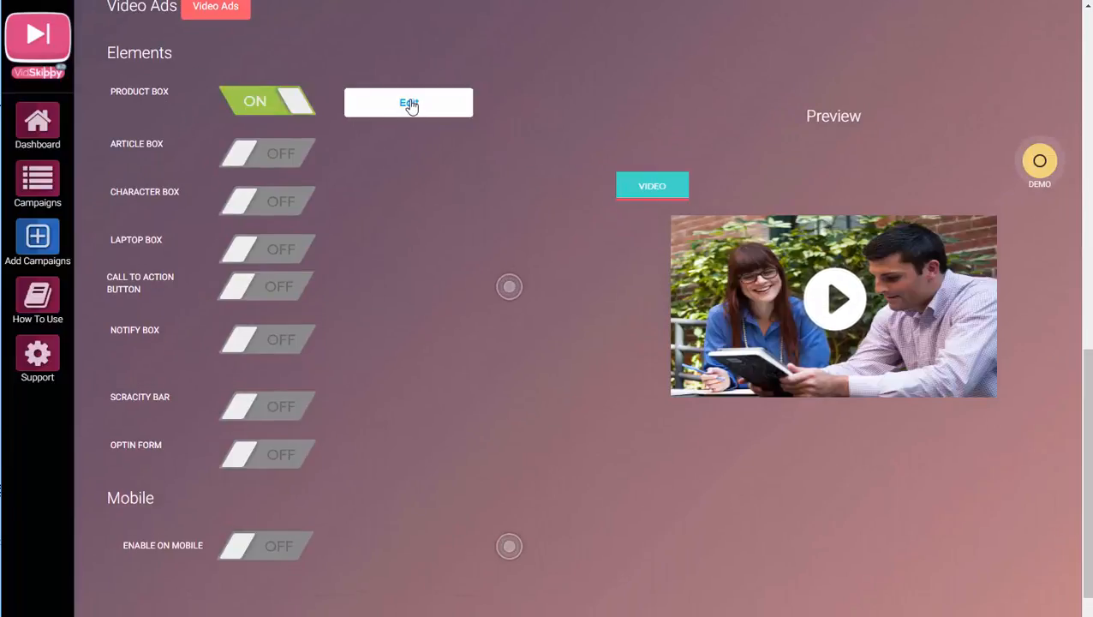
{"action": "left_click", "coordinate": [409, 103]}
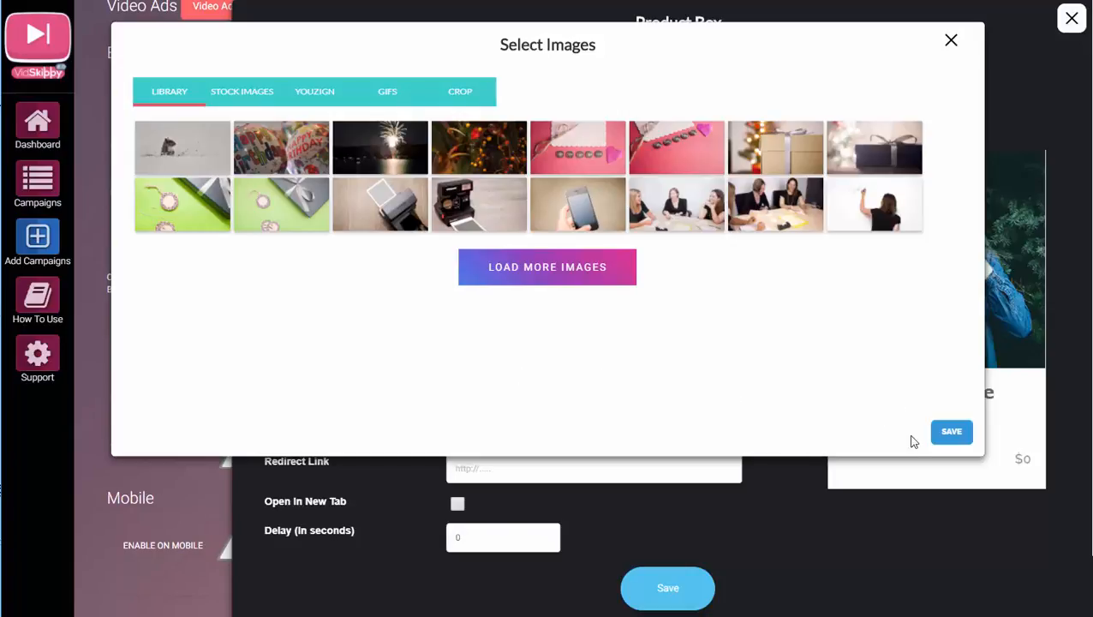
Upload profitwhirlwind-VS2.0-casestudy, crop it to a square around the Profit Whirlwind logo, and try to save it as the product image.
{"action": "left_click", "coordinate": [548, 268]}
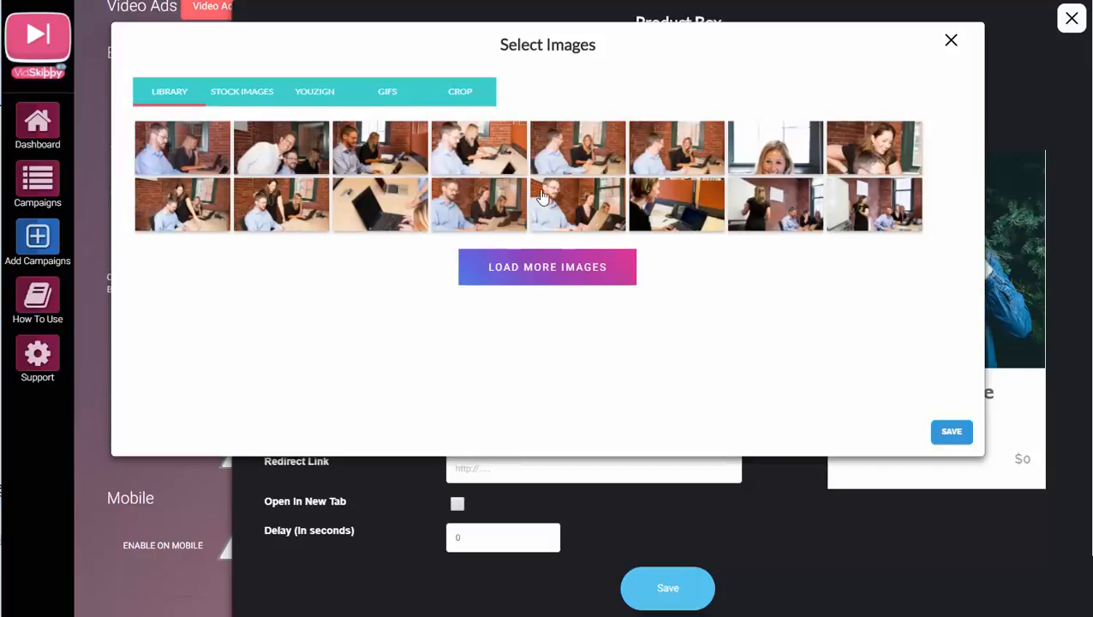
{"action": "left_click", "coordinate": [462, 95]}
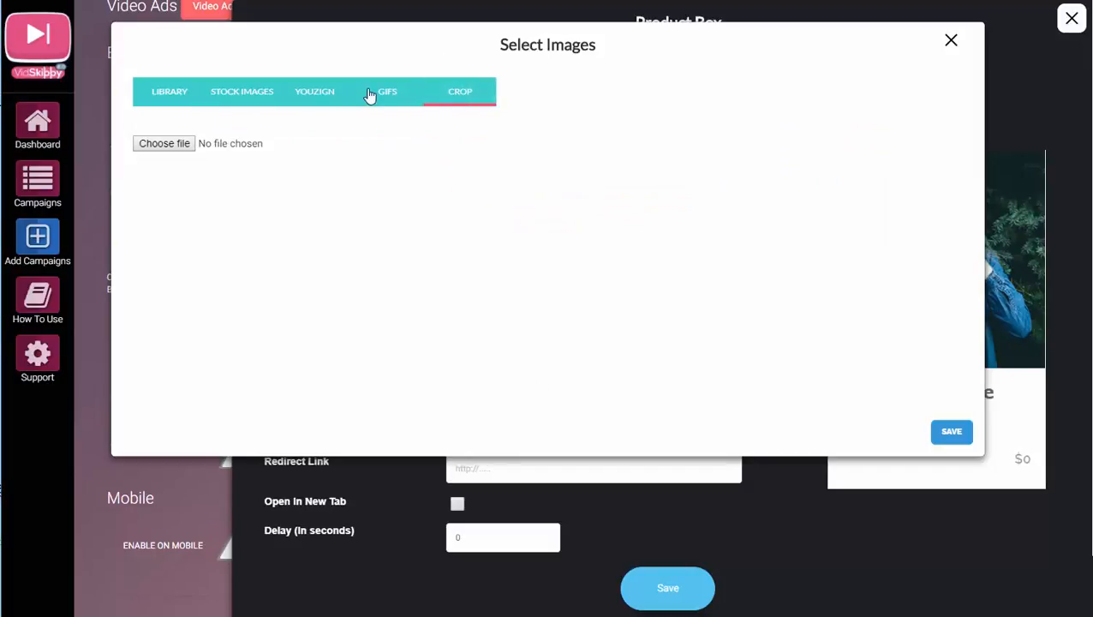
{"action": "left_click", "coordinate": [164, 144]}
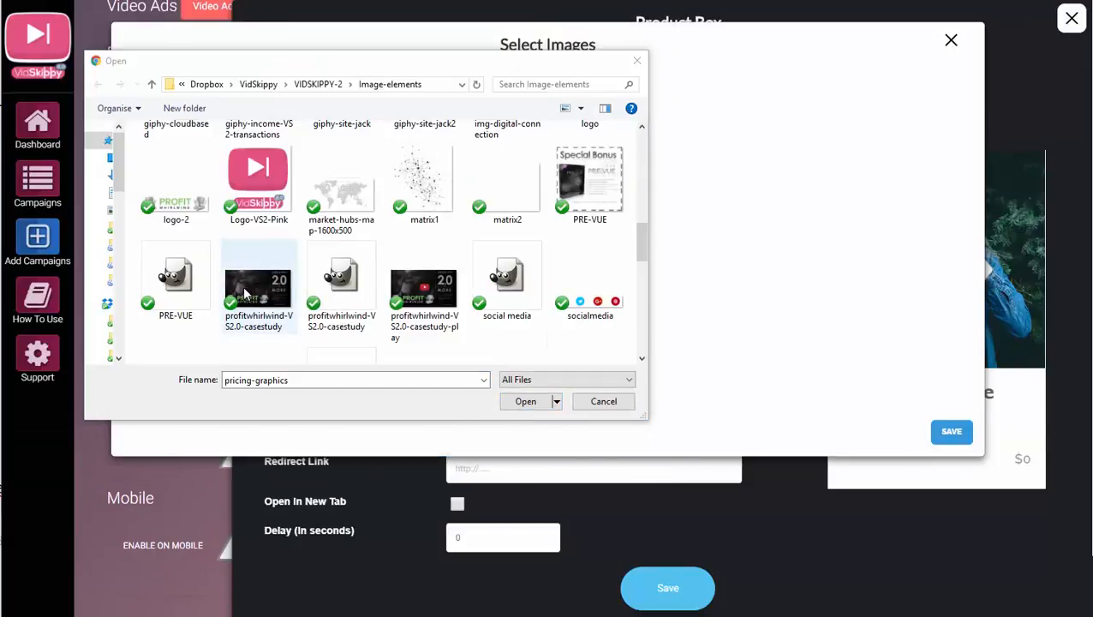
{"action": "left_click", "coordinate": [254, 291]}
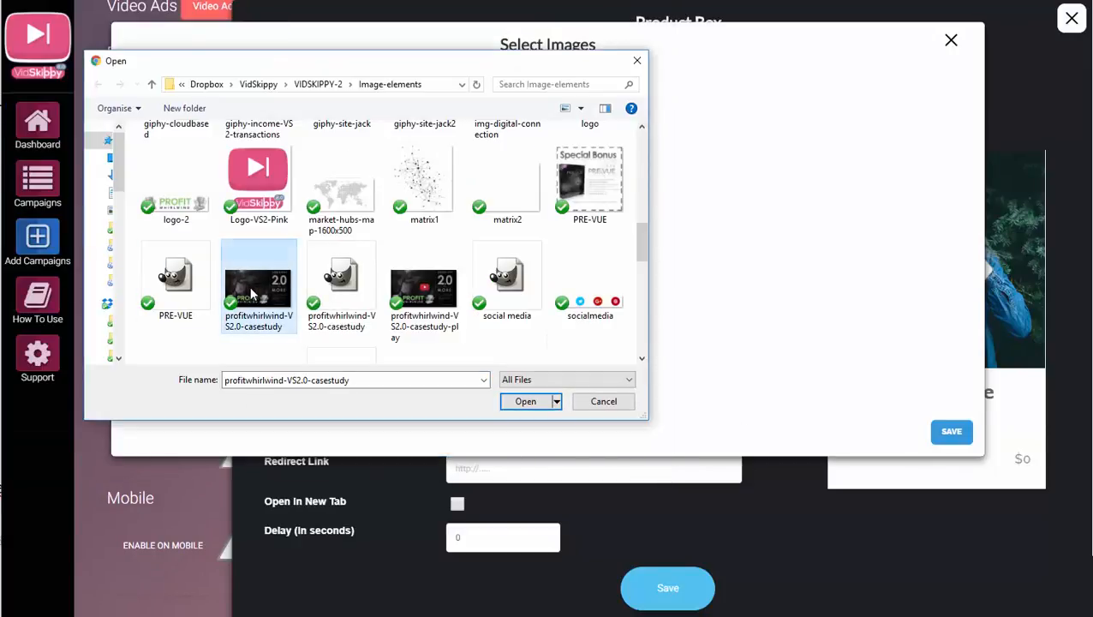
{"action": "left_click", "coordinate": [523, 401]}
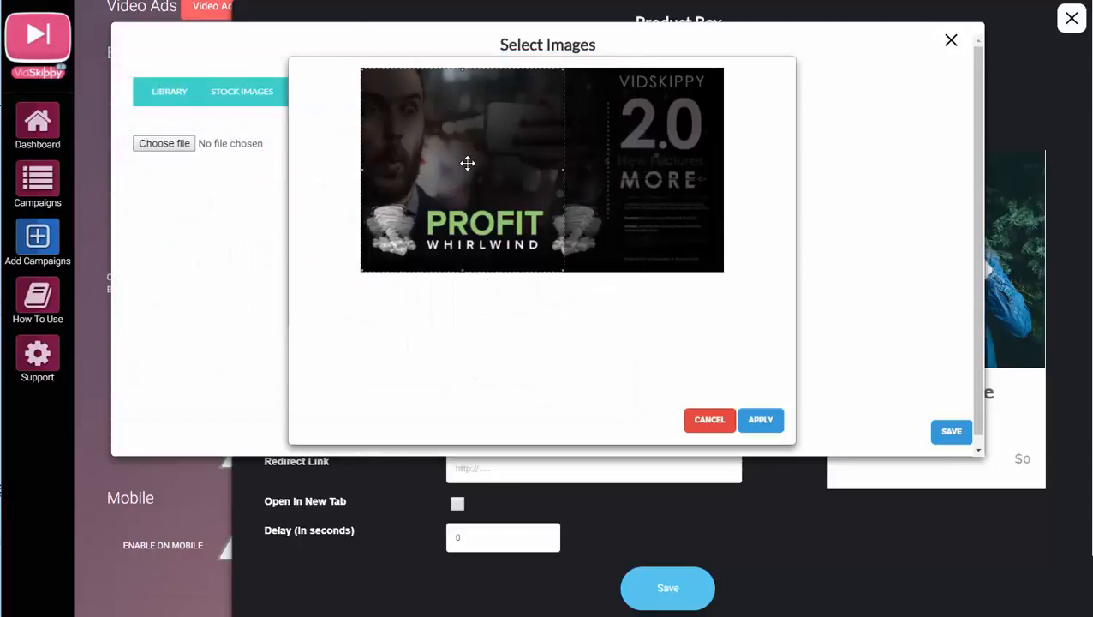
{"action": "mouse_move", "coordinate": [467, 163]}
{"action": "left_mouse_down"}
{"action": "mouse_move", "coordinate": [610, 168]}
{"action": "mouse_move", "coordinate": [470, 175]}
{"action": "left_mouse_up"}
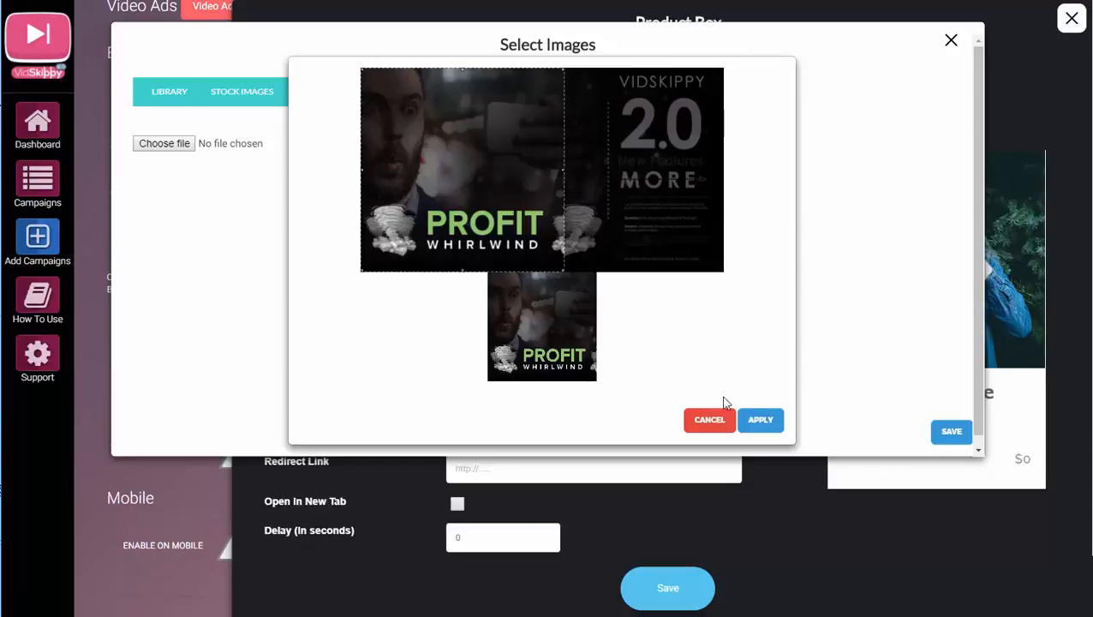
{"action": "left_click", "coordinate": [765, 422]}
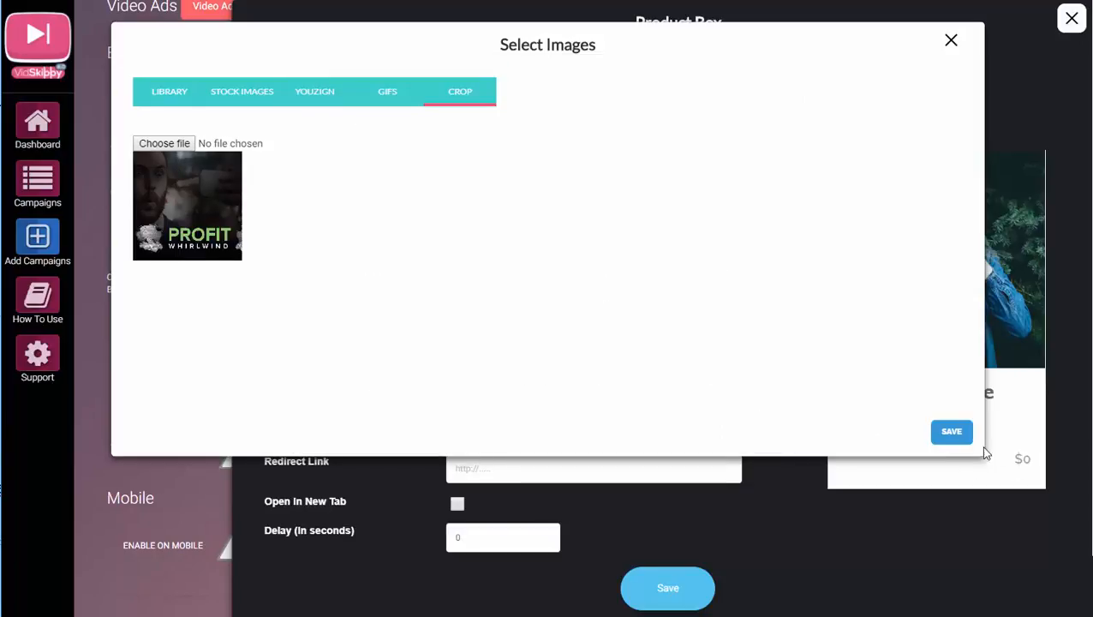
{"action": "left_click", "coordinate": [952, 431]}
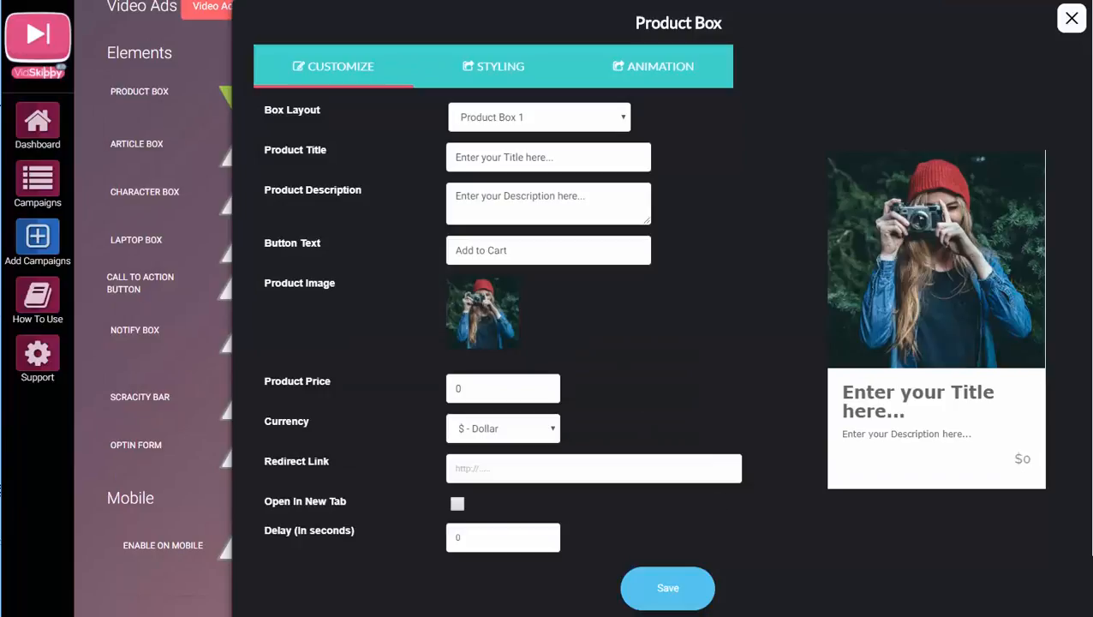
Try the Product Box 2 and Product Box 3 layouts for the Product Box element.
{"action": "scroll", "coordinate": [153, 309], "scroll_direction": "up", "scroll_amount": 2}
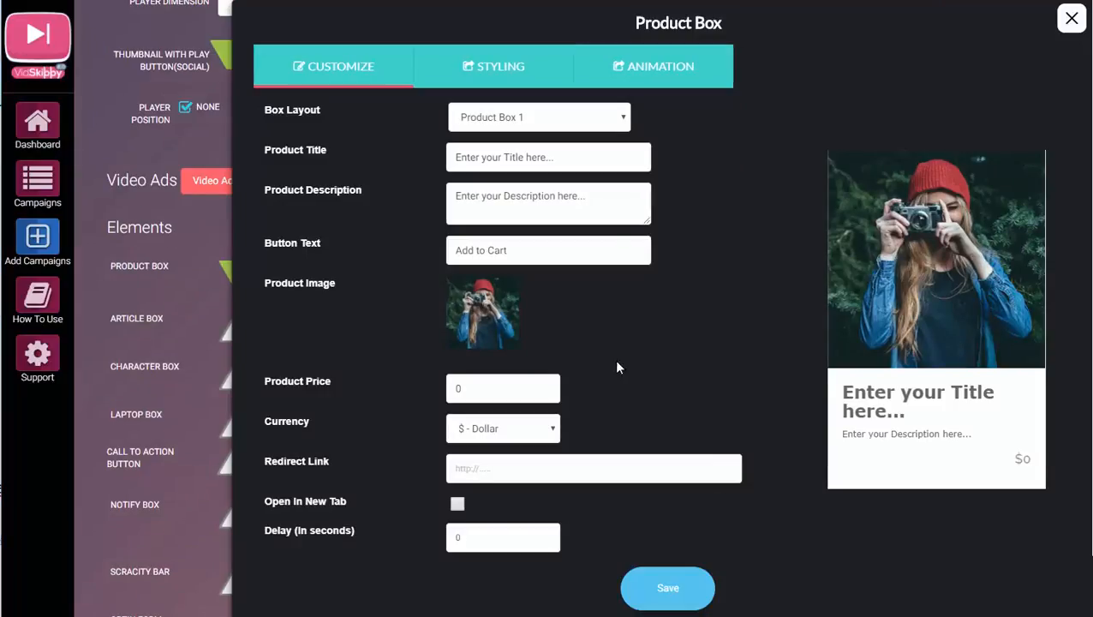
{"action": "left_click", "coordinate": [620, 121]}
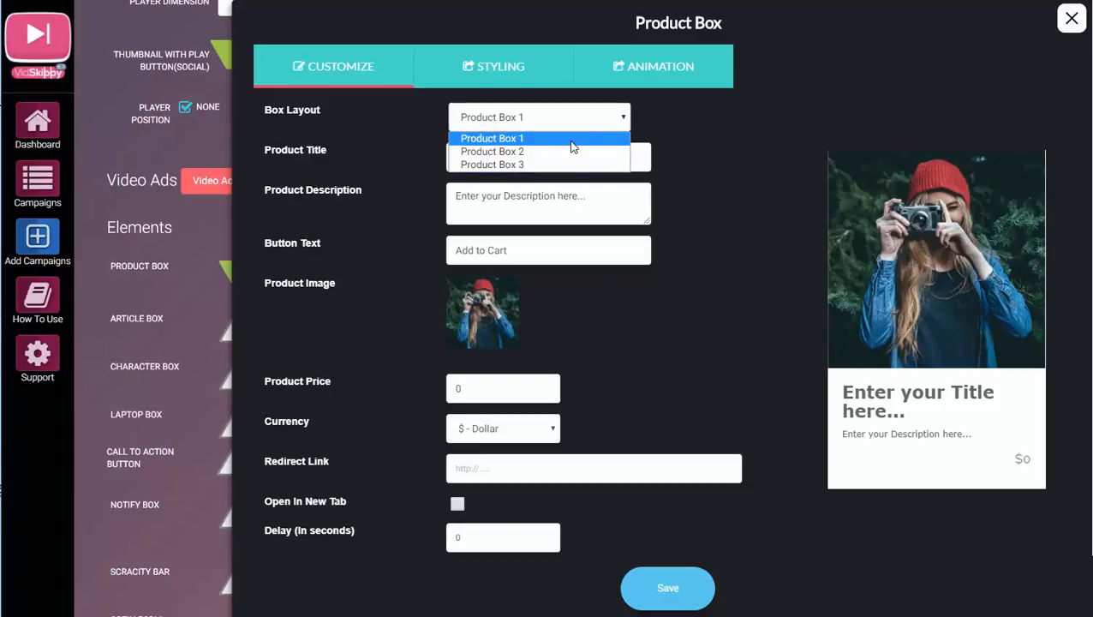
{"action": "left_click", "coordinate": [534, 155]}
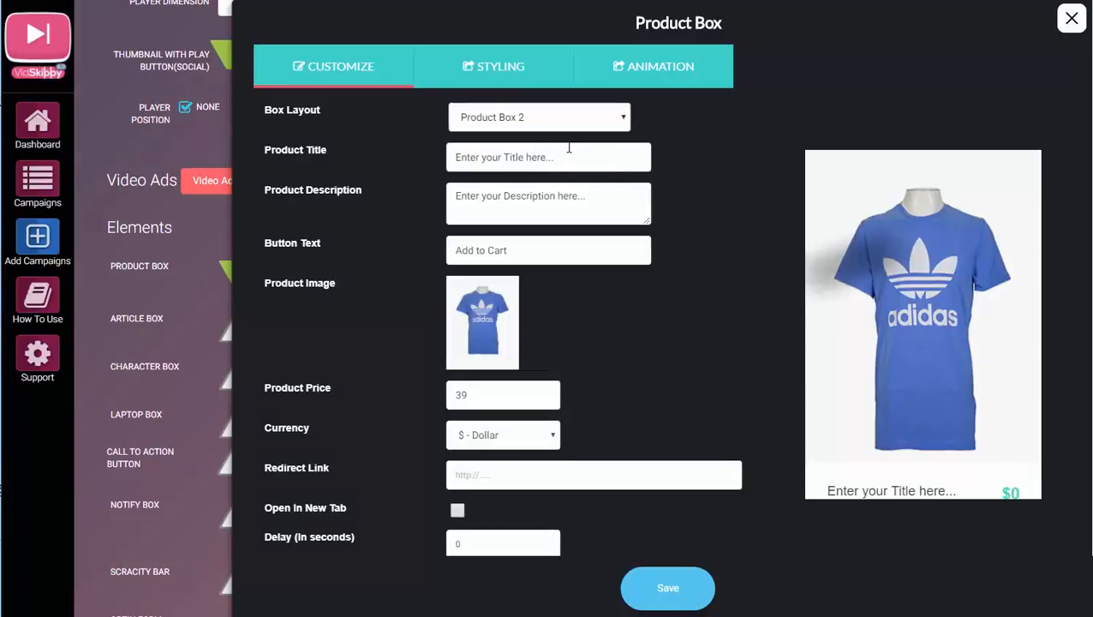
{"action": "left_click", "coordinate": [625, 121]}
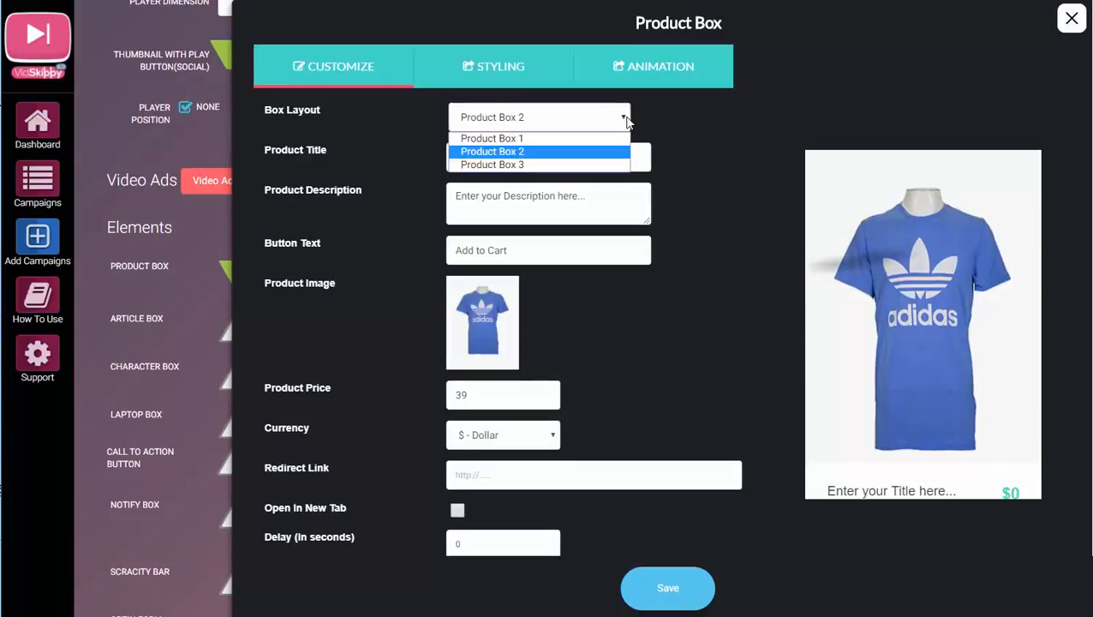
{"action": "left_click", "coordinate": [551, 164]}
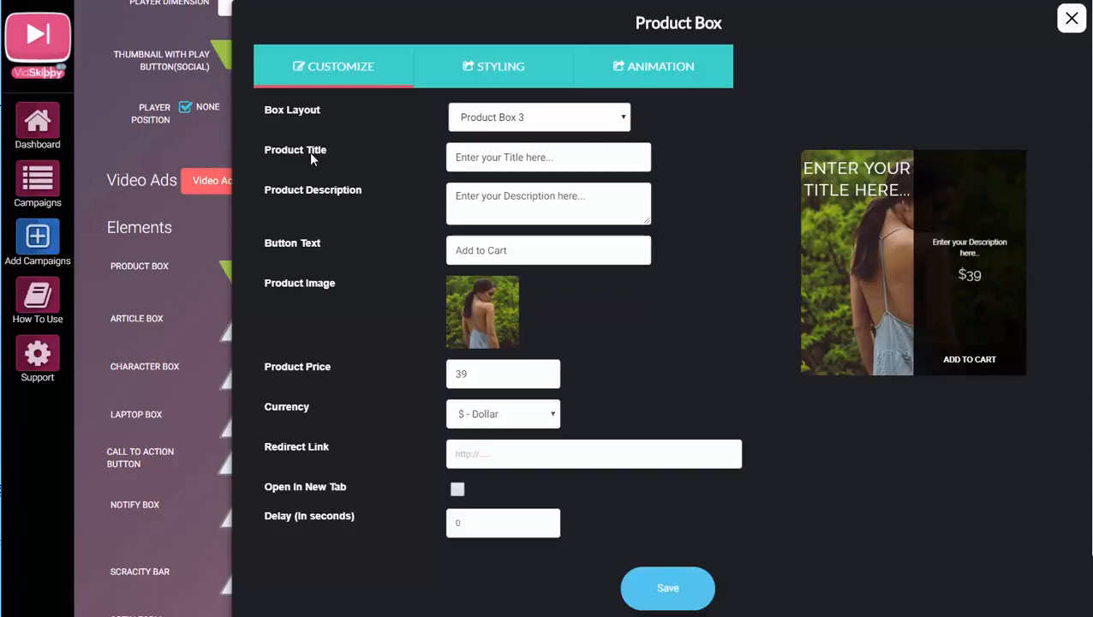
Return the box layout to Product Box 1 and replace the product title placeholder with "Title".
{"action": "triple_click", "coordinate": [553, 157]}
{"action": "key", "text": "BackSpace"}
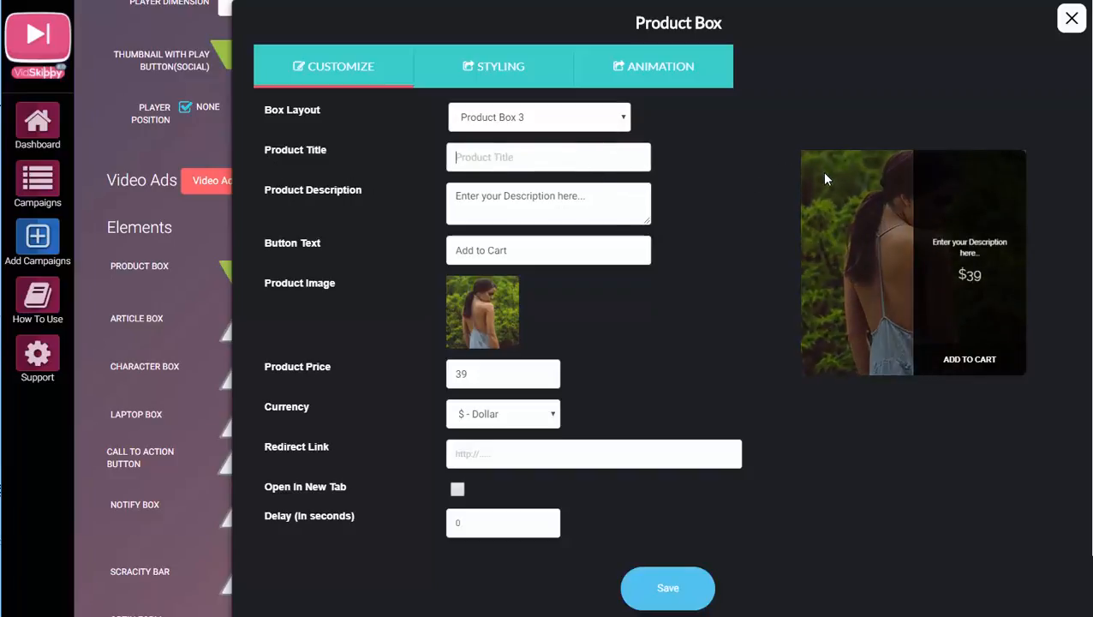
{"action": "left_click", "coordinate": [615, 119]}
{"action": "left_click", "coordinate": [560, 139]}
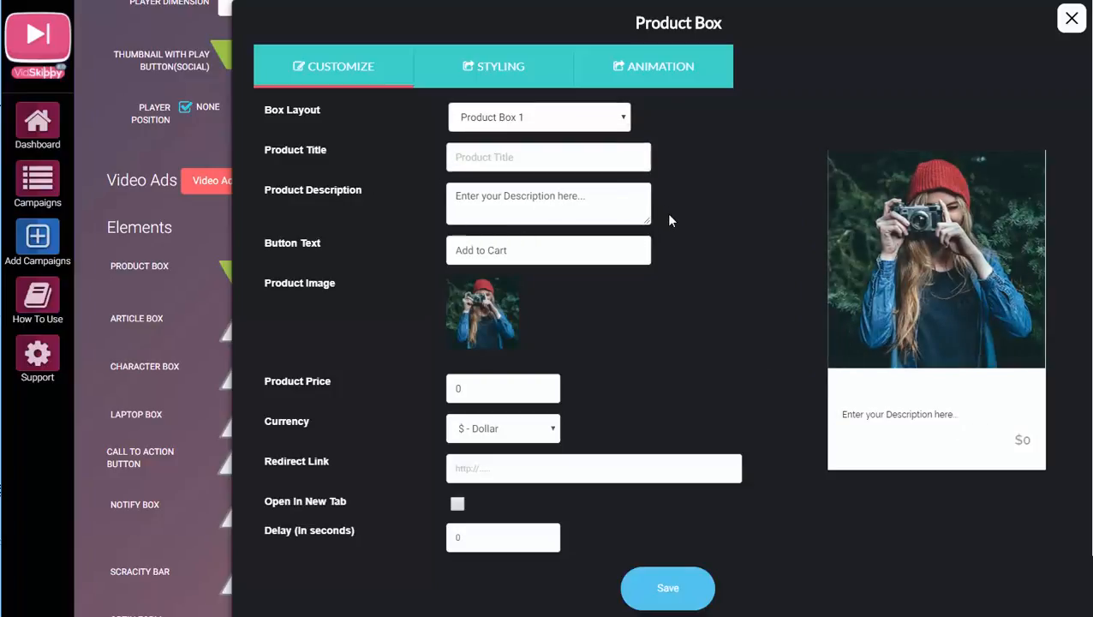
{"action": "type", "text": "T"}
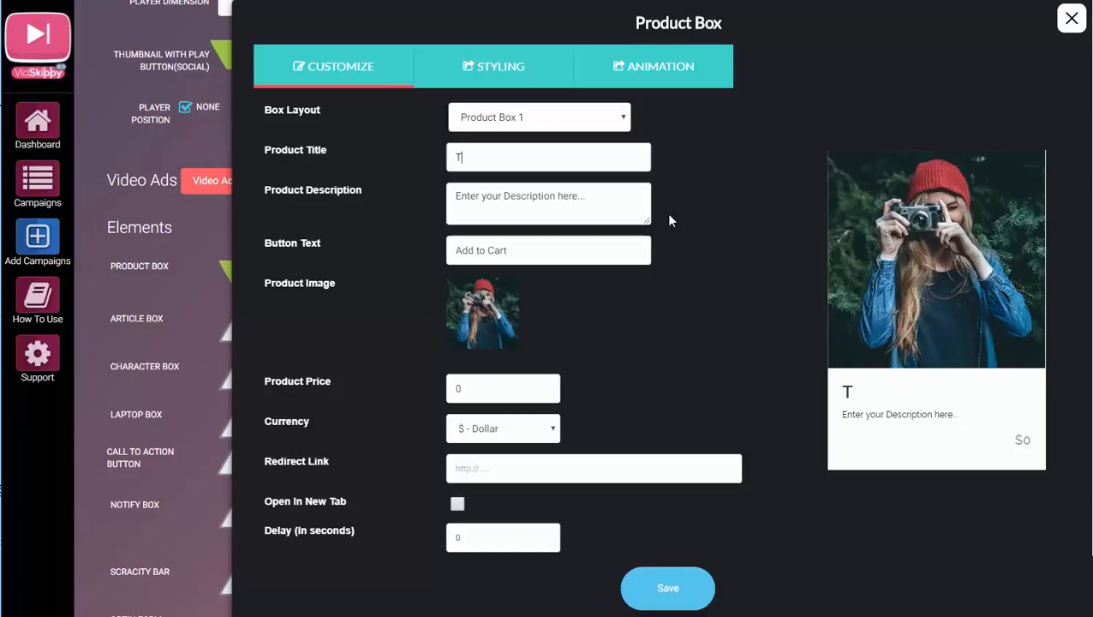
{"action": "type", "text": "itle"}
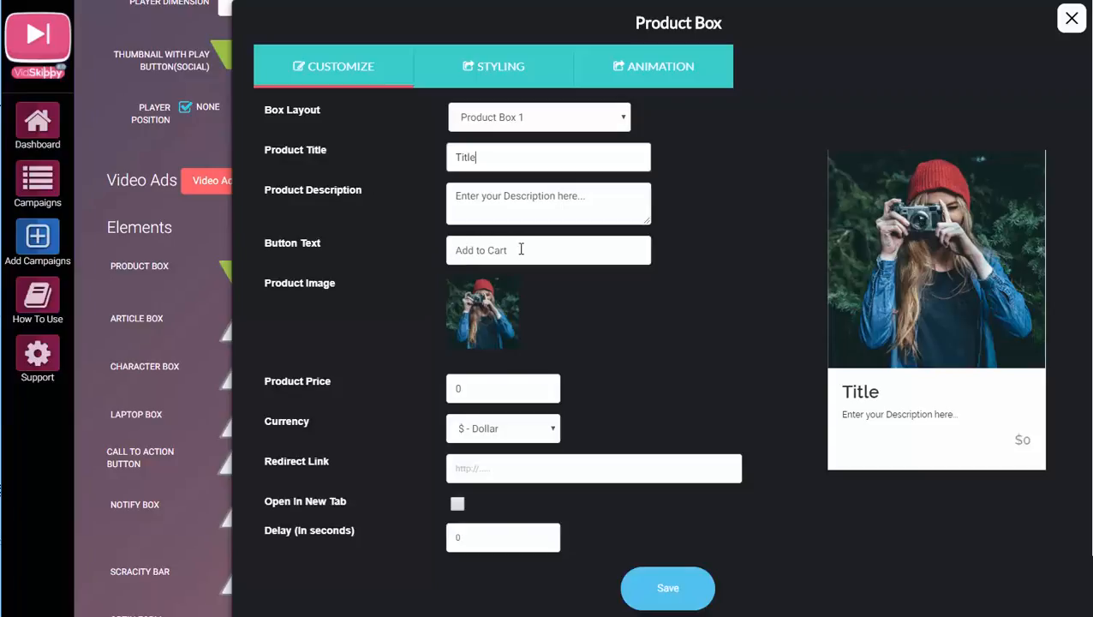
Set the product price to 39 and look over the available currencies, keeping Dollar.
{"action": "mouse_move", "coordinate": [947, 385]}
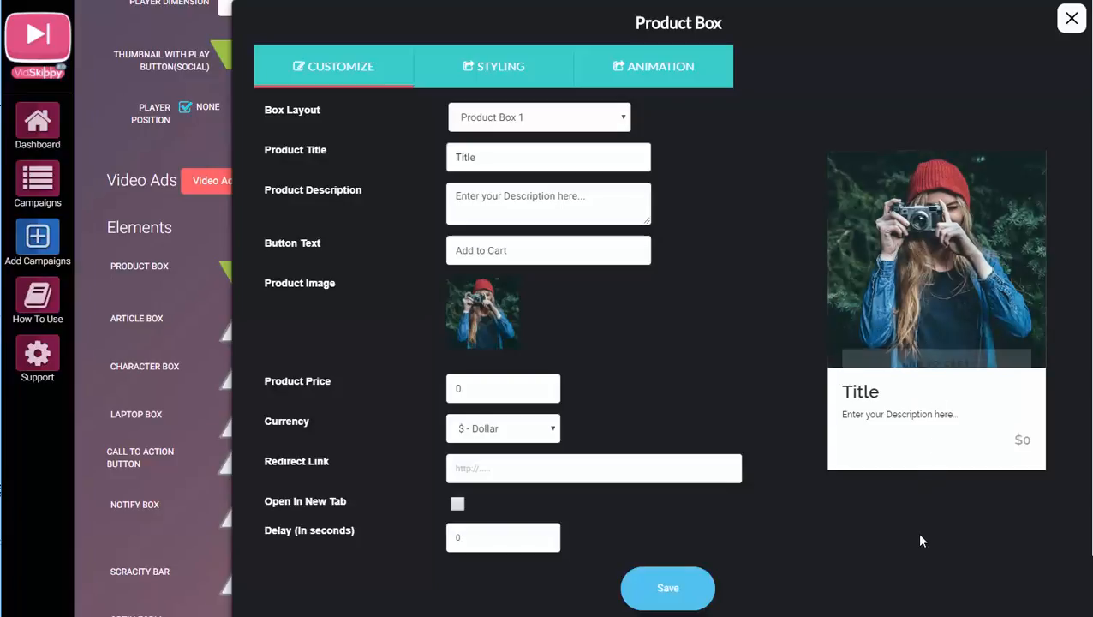
{"action": "mouse_move", "coordinate": [964, 420]}
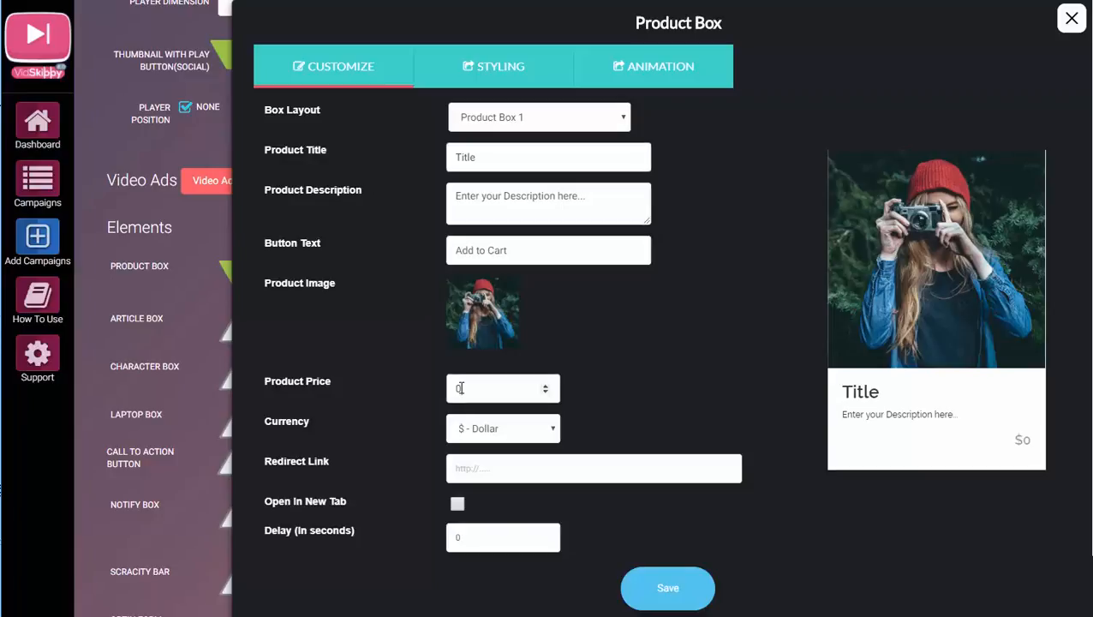
{"action": "type", "text": "39"}
{"action": "left_click", "coordinate": [632, 384]}
{"action": "left_click", "coordinate": [542, 434]}
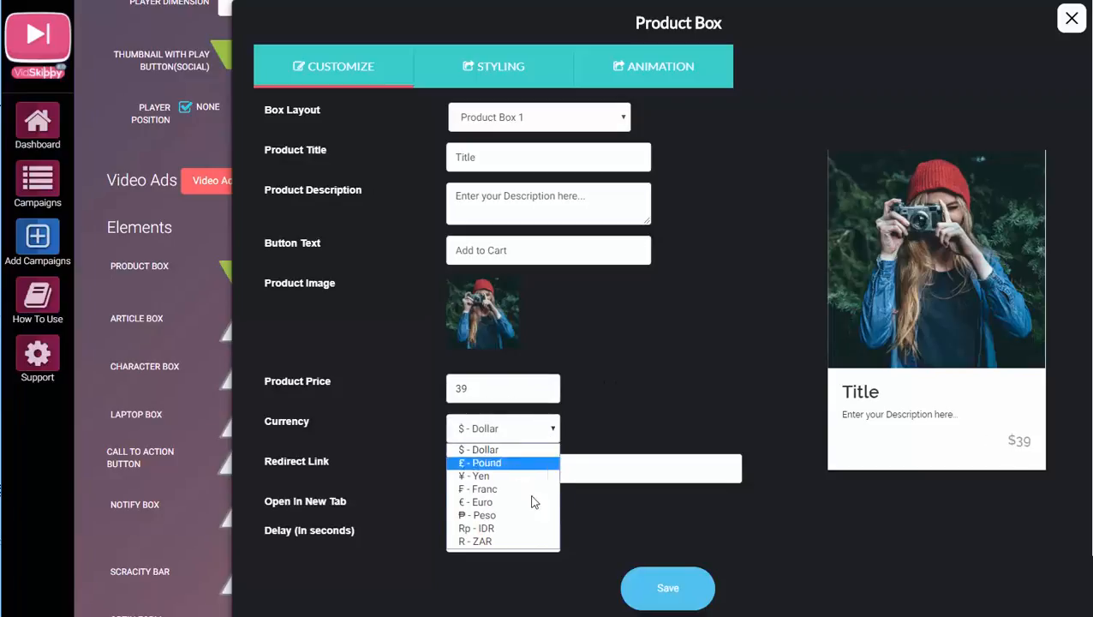
{"action": "left_click", "coordinate": [733, 520]}
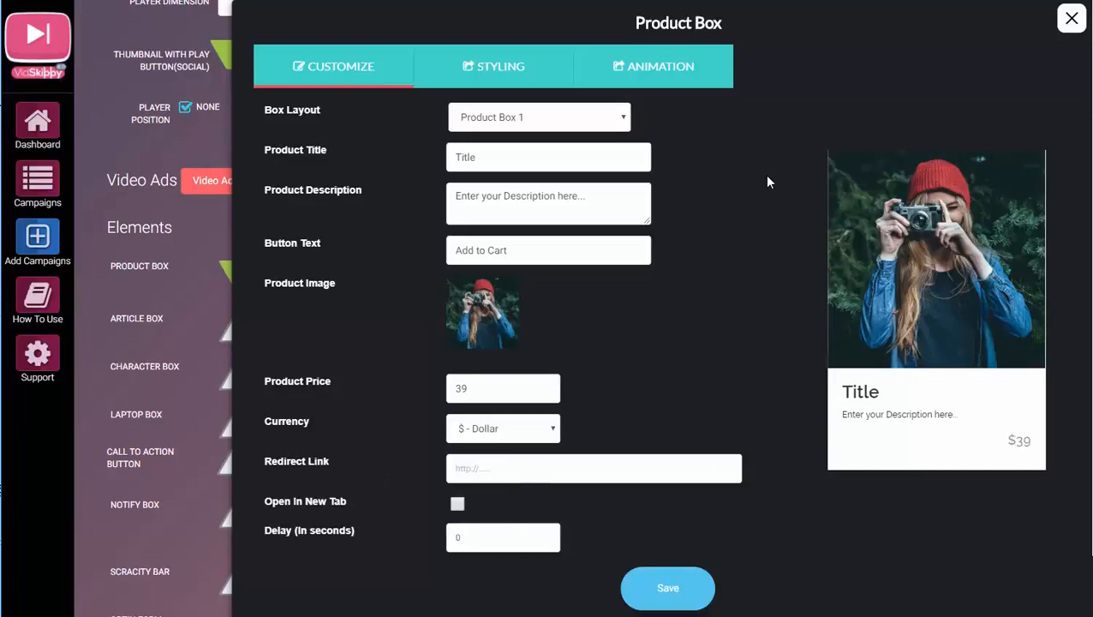
{"action": "left_click", "coordinate": [499, 469]}
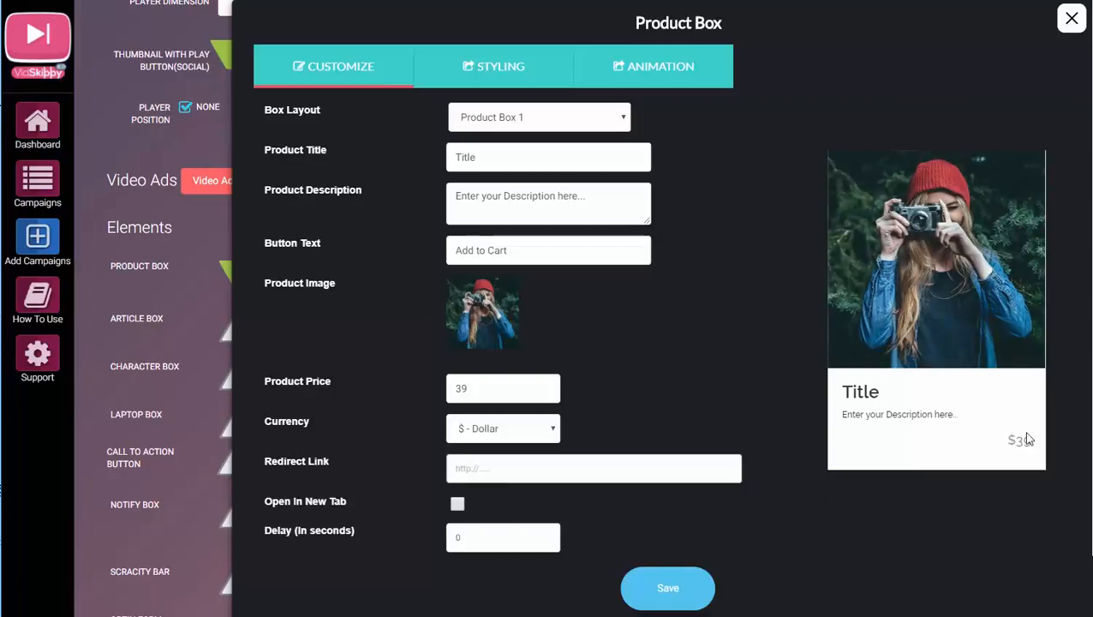
Review the Product Box styling and position options, the animation categories, and the effects in the Slide category.
{"action": "left_click", "coordinate": [499, 71]}
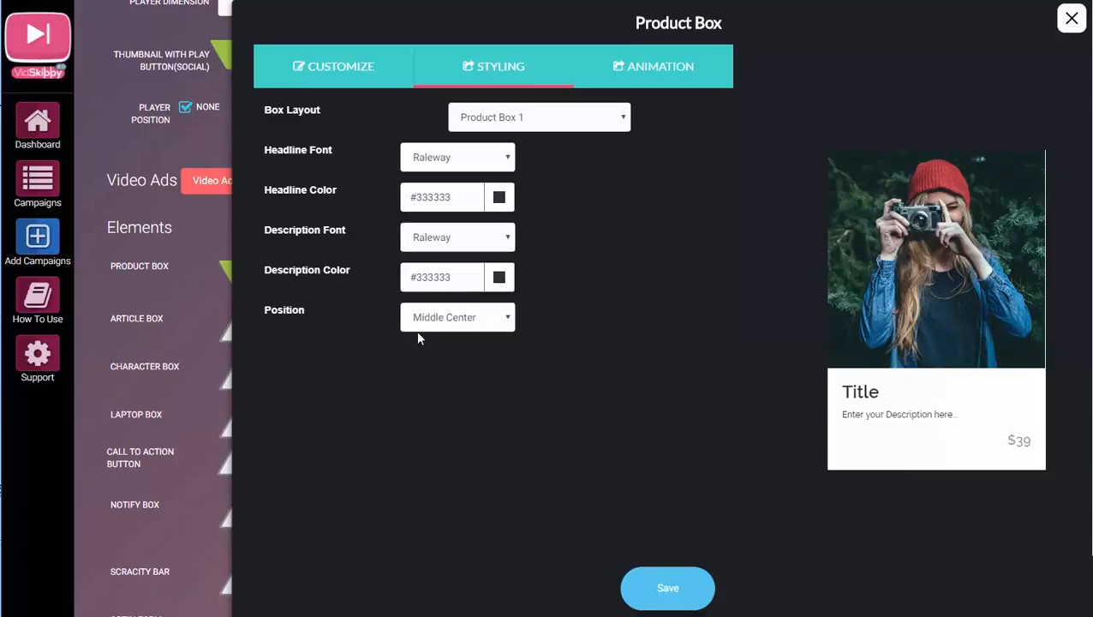
{"action": "left_click", "coordinate": [508, 318]}
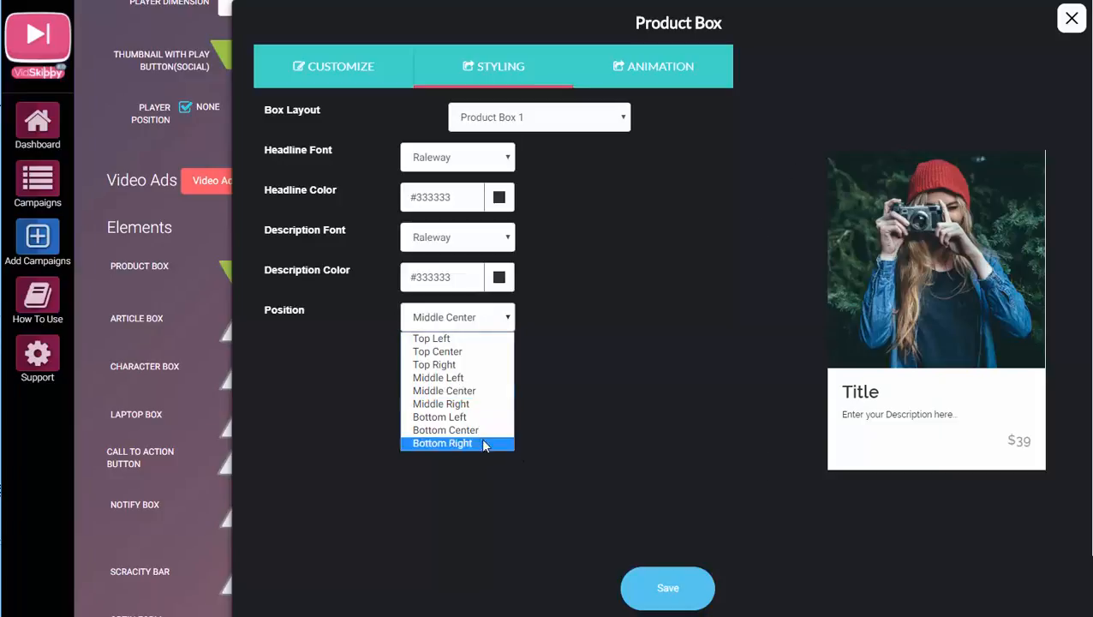
{"action": "left_click", "coordinate": [657, 70]}
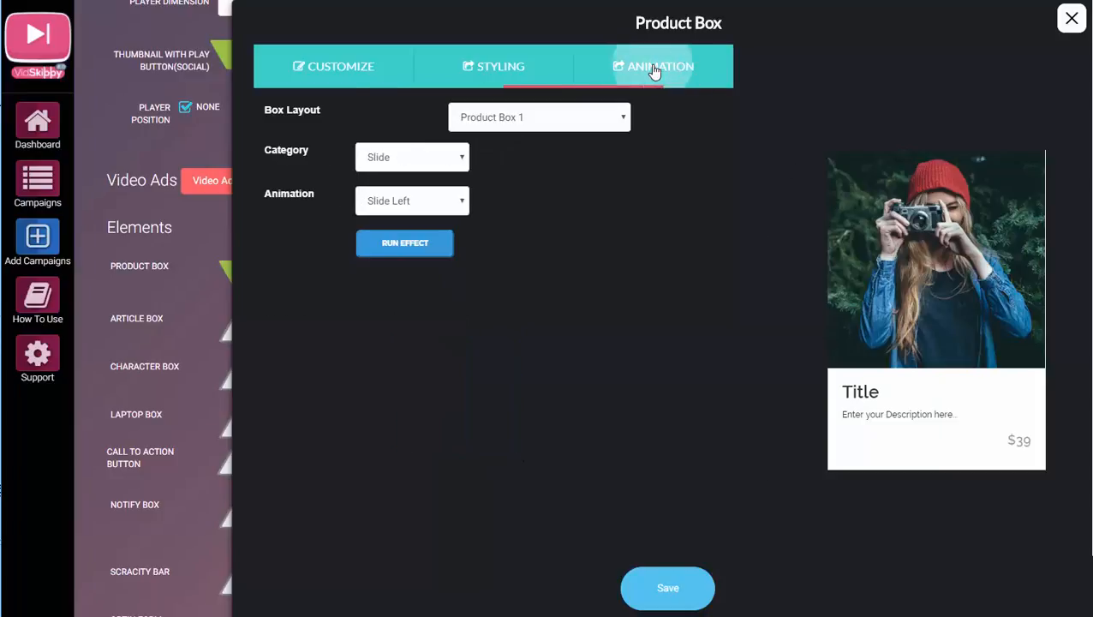
{"action": "left_click", "coordinate": [459, 161]}
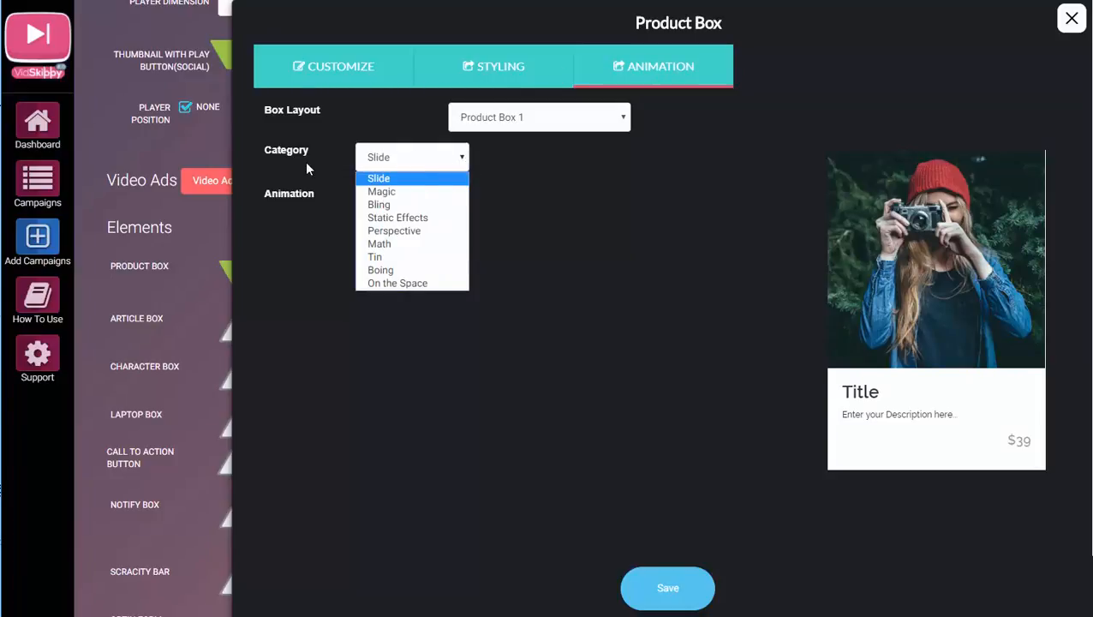
{"action": "left_click", "coordinate": [445, 179]}
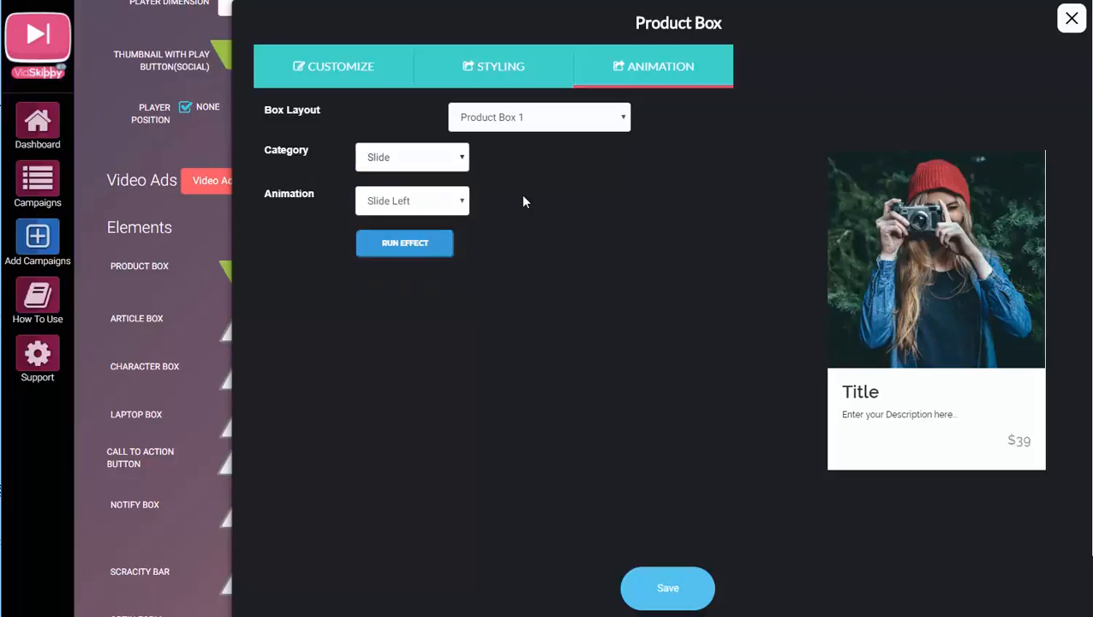
{"action": "left_click", "coordinate": [457, 202]}
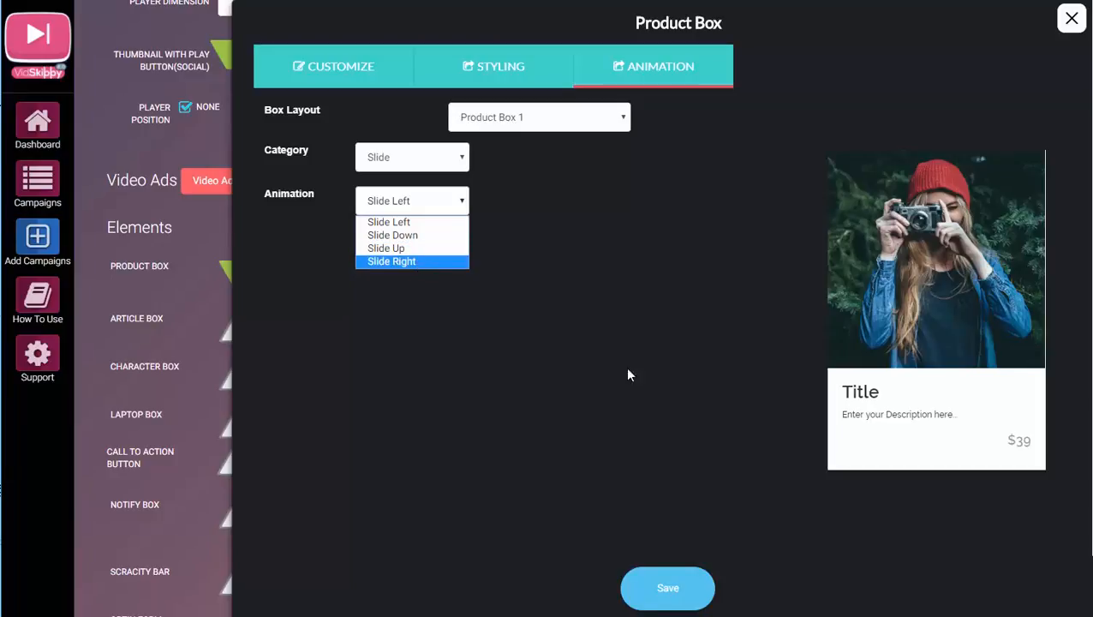
Save the Product Box settings, then briefly reopen them for a check and close them.
{"action": "left_click", "coordinate": [658, 591]}
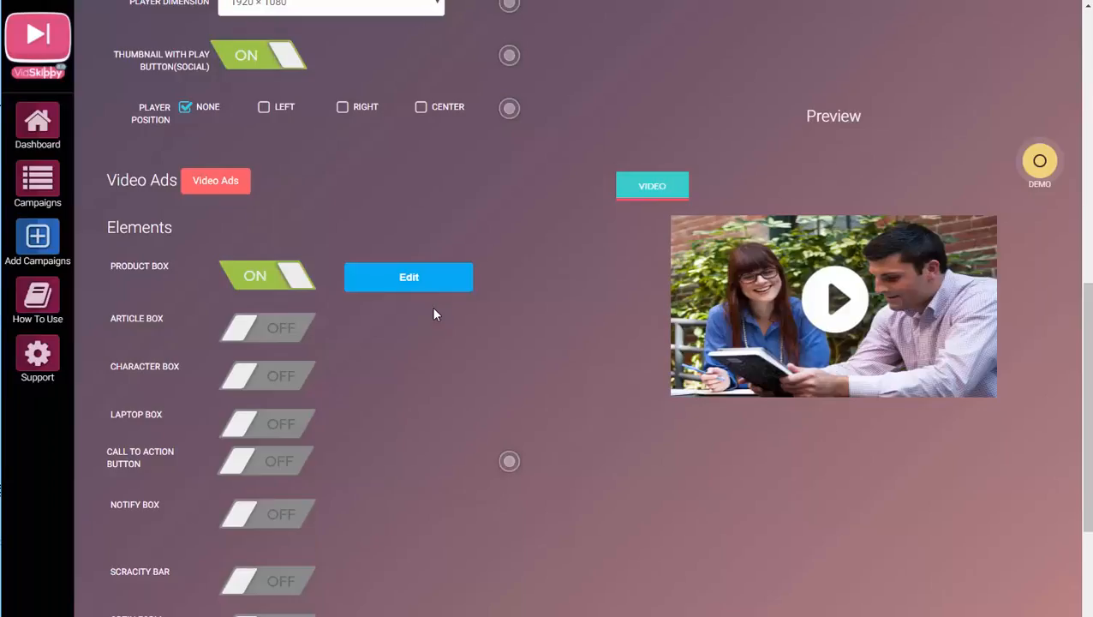
{"action": "left_click", "coordinate": [403, 285]}
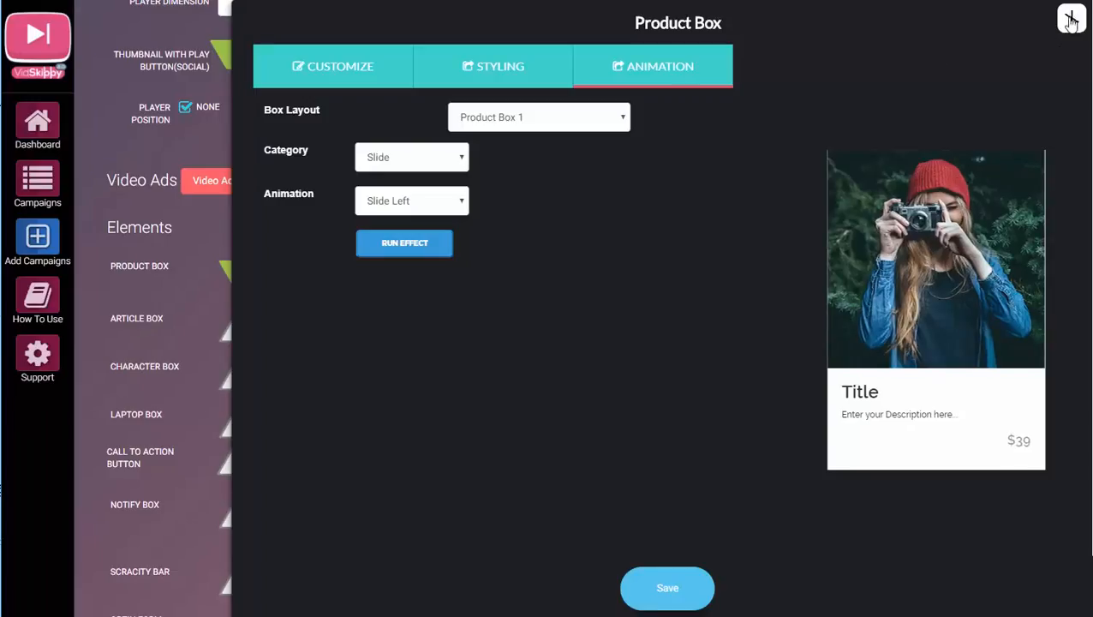
{"action": "left_click", "coordinate": [1071, 19]}
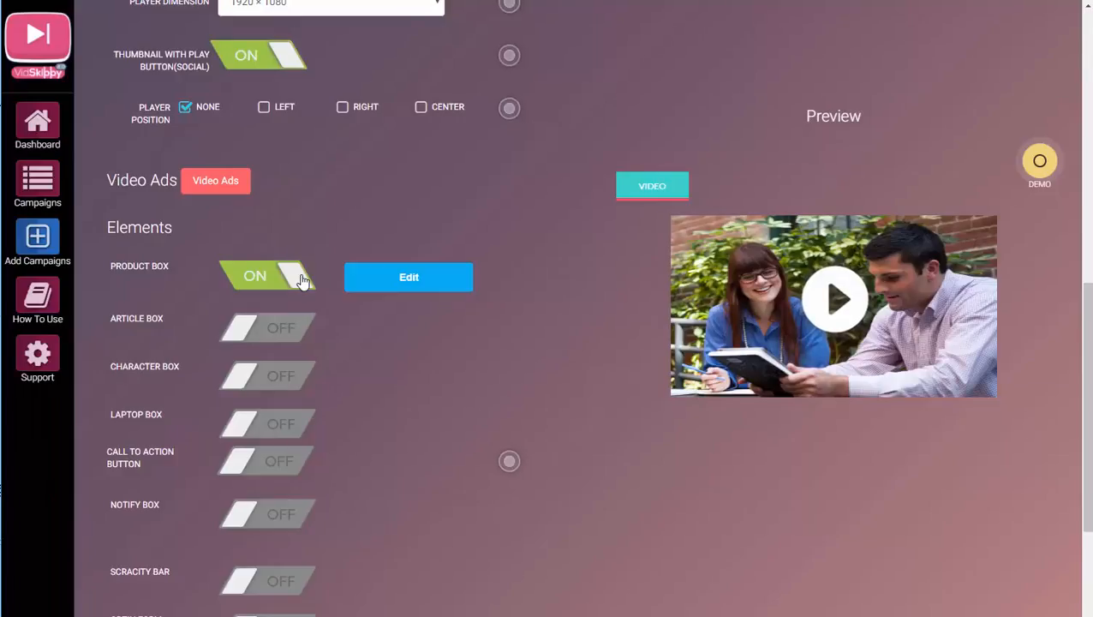
Turn off the Product Box element, turn on the Article Box instead, and look over its customization settings.
{"action": "left_click", "coordinate": [300, 279]}
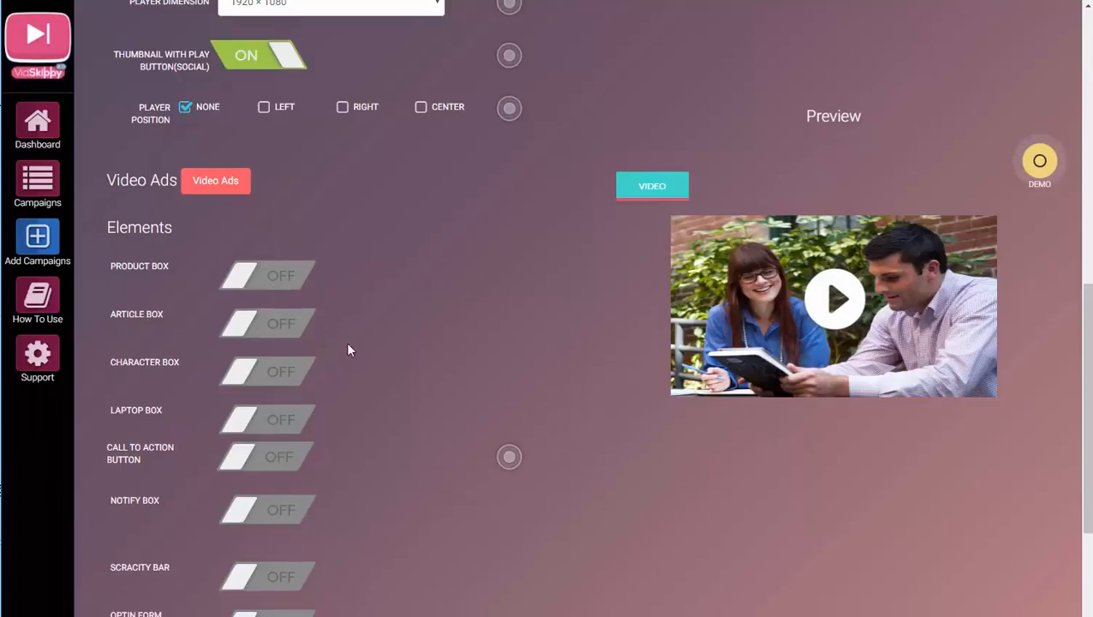
{"action": "left_click", "coordinate": [242, 326]}
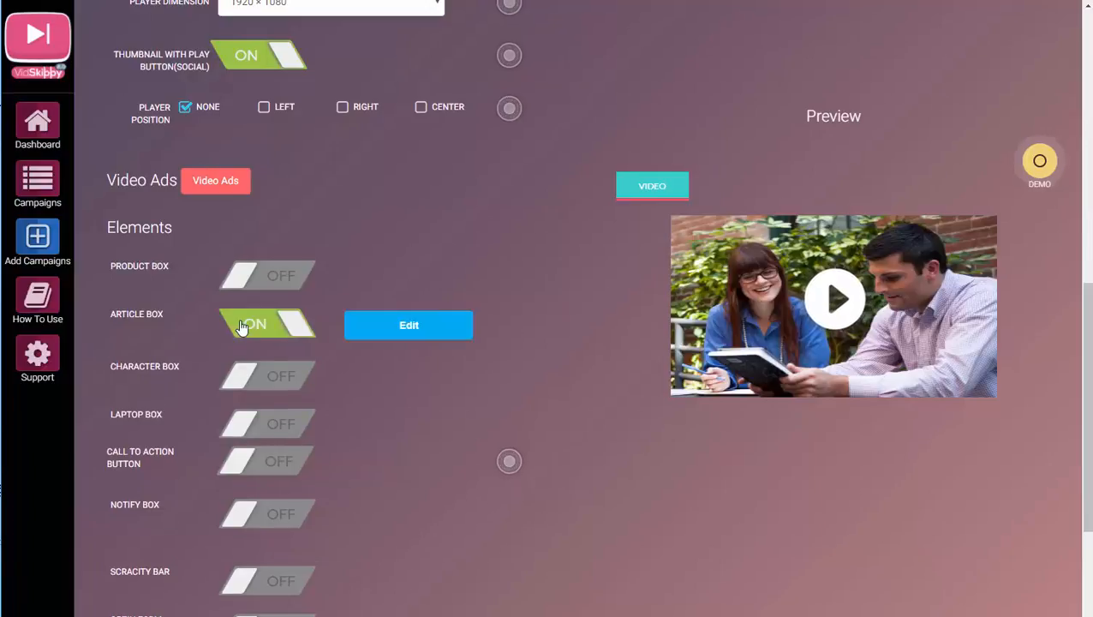
{"action": "left_click", "coordinate": [407, 329]}
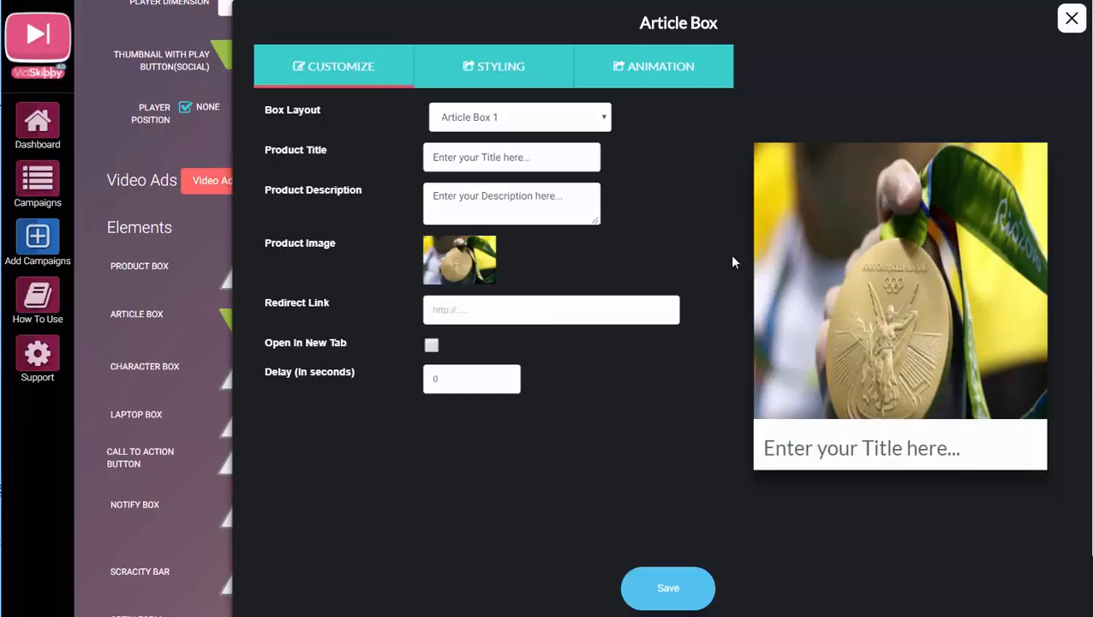
{"action": "left_click", "coordinate": [1071, 18]}
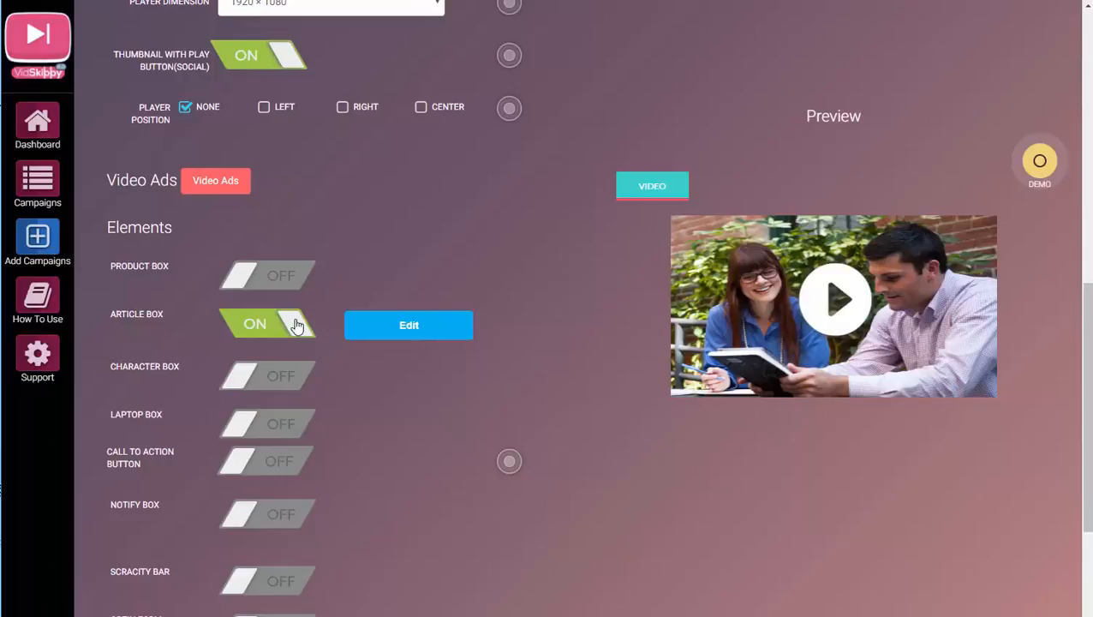
Turn off the Article Box, turn on the Character Box instead, and review its main, styling and animation settings.
{"action": "left_click", "coordinate": [295, 322]}
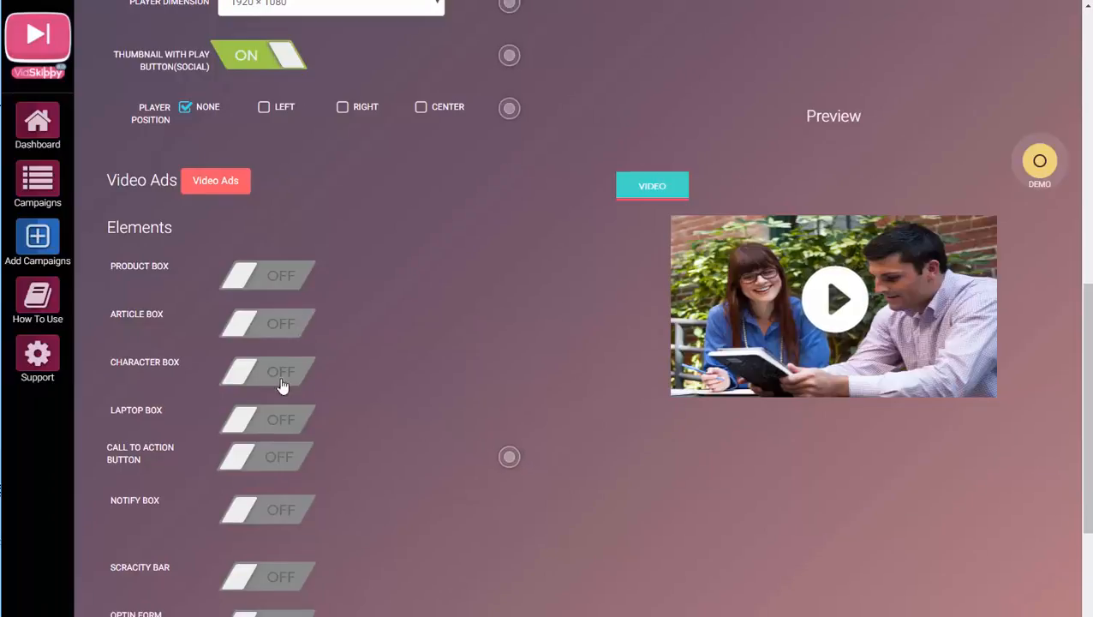
{"action": "left_click", "coordinate": [238, 375]}
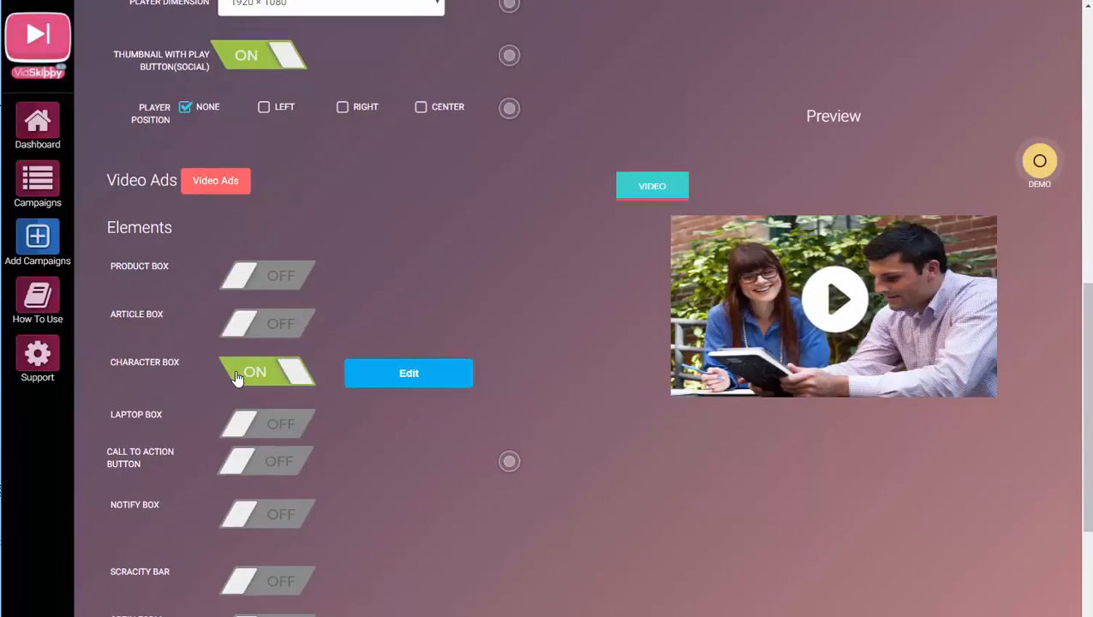
{"action": "left_click", "coordinate": [410, 381]}
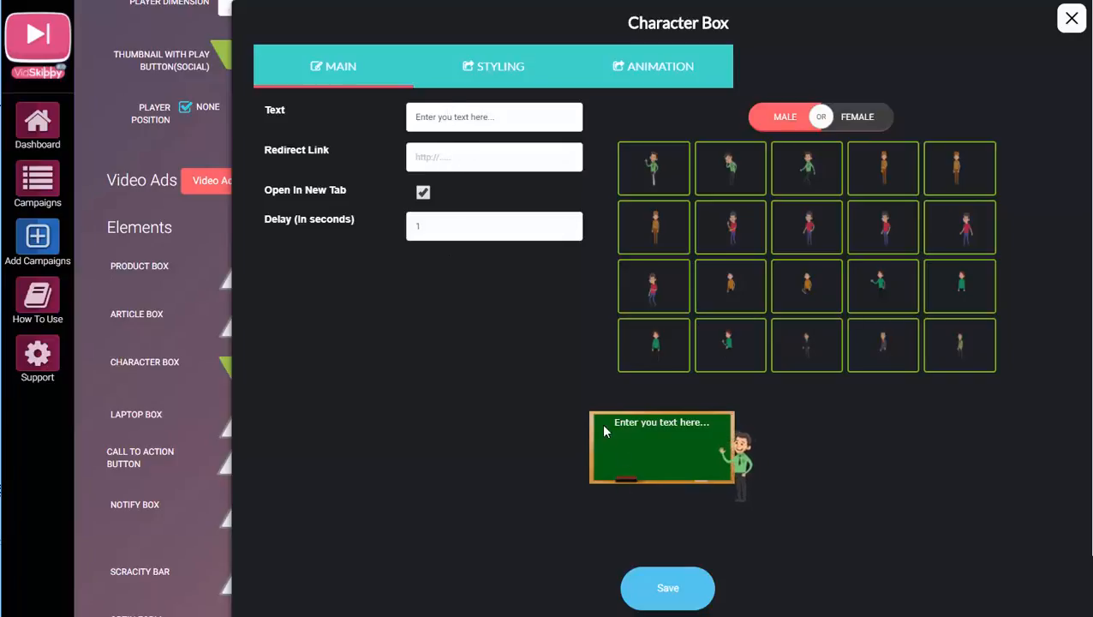
{"action": "left_click", "coordinate": [499, 72]}
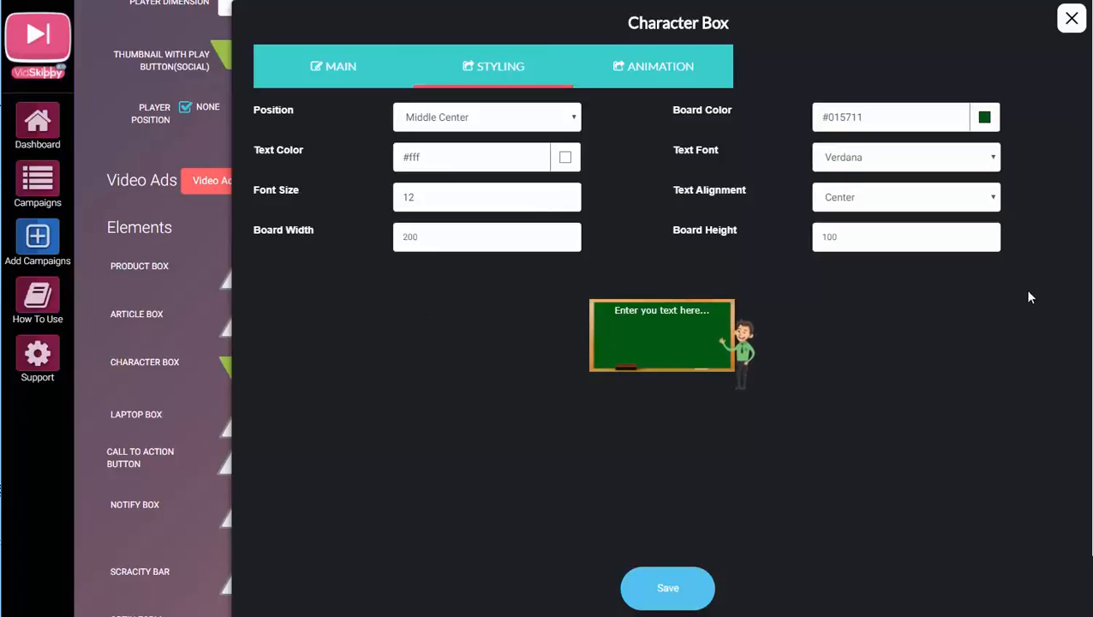
{"action": "left_click", "coordinate": [655, 67]}
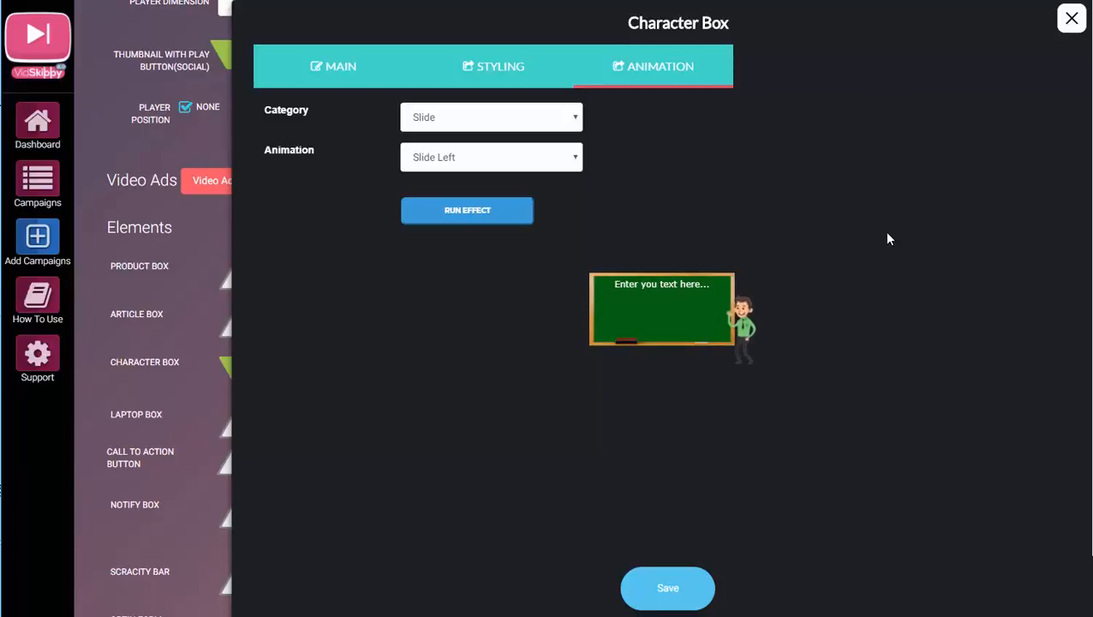
{"action": "left_click", "coordinate": [1071, 19]}
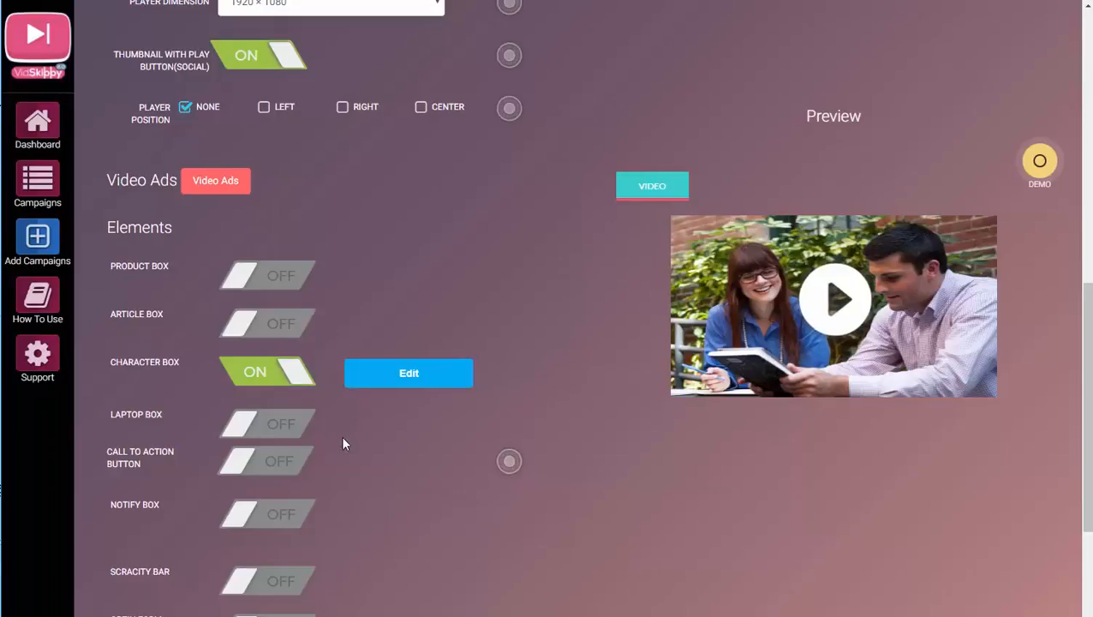
Replace the Character Box with the Laptop Box and save the GOALS picture as its mockup image.
{"action": "left_click", "coordinate": [302, 375]}
{"action": "left_click", "coordinate": [238, 422]}
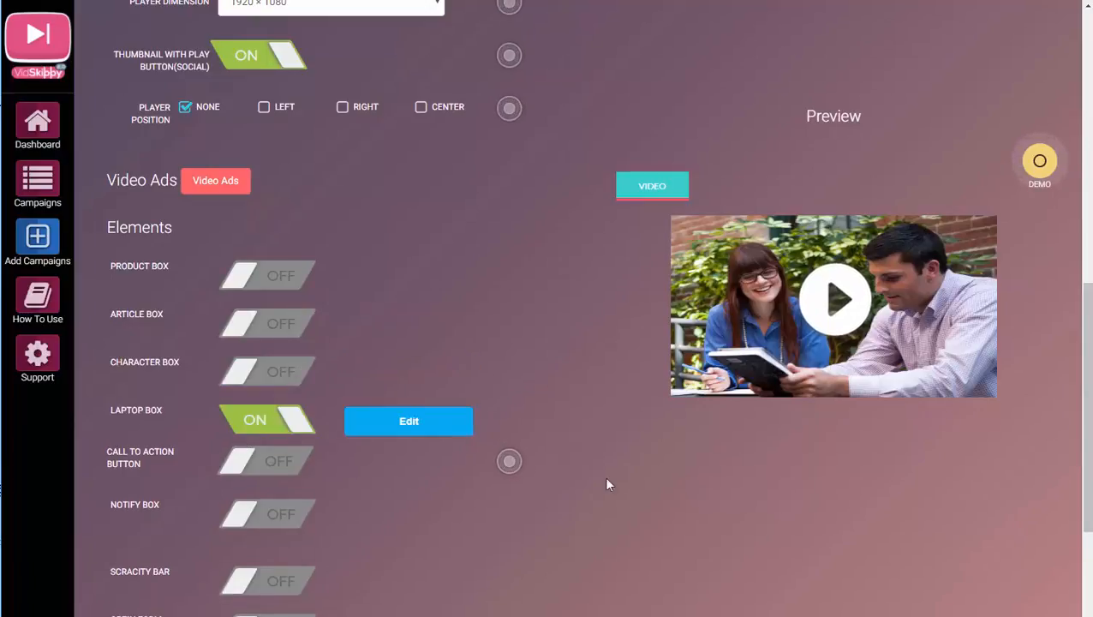
{"action": "left_click", "coordinate": [409, 423]}
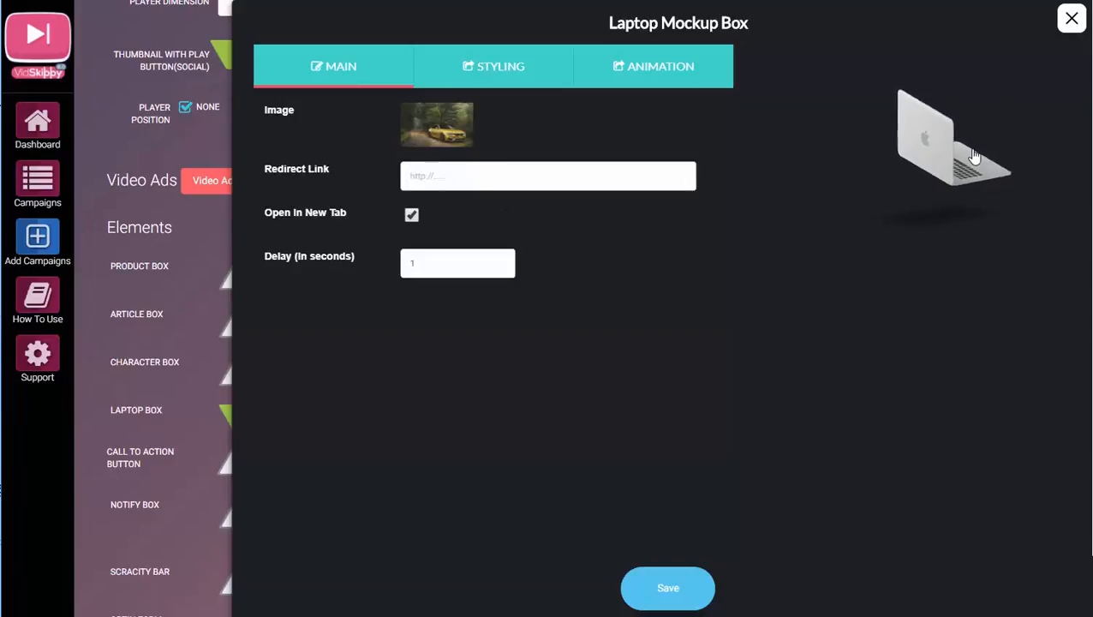
{"action": "left_click", "coordinate": [434, 121]}
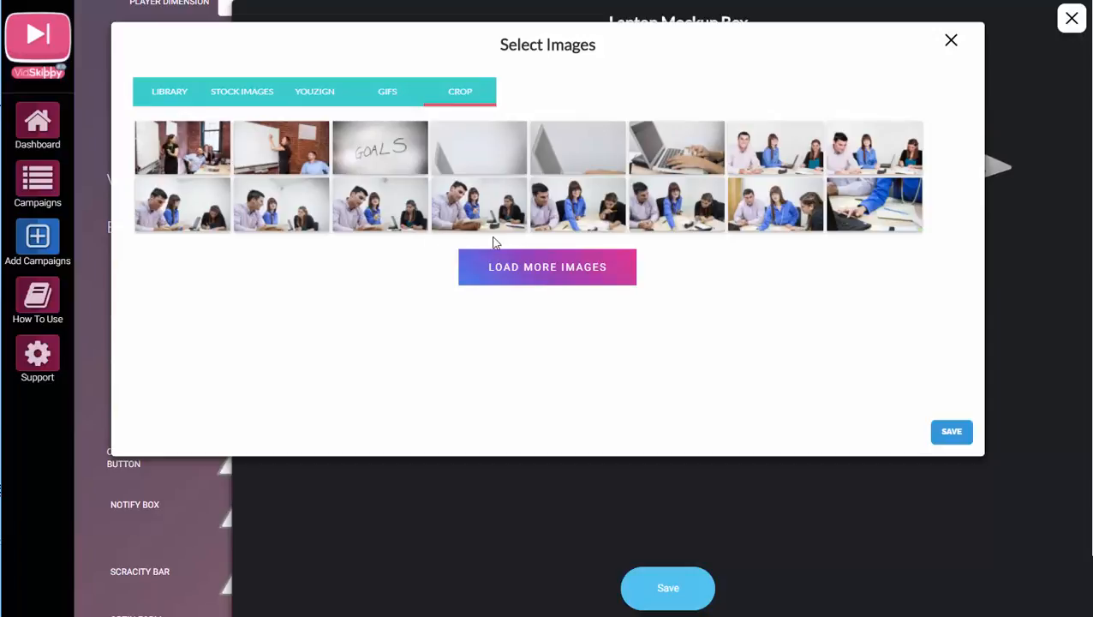
{"action": "left_click", "coordinate": [950, 431]}
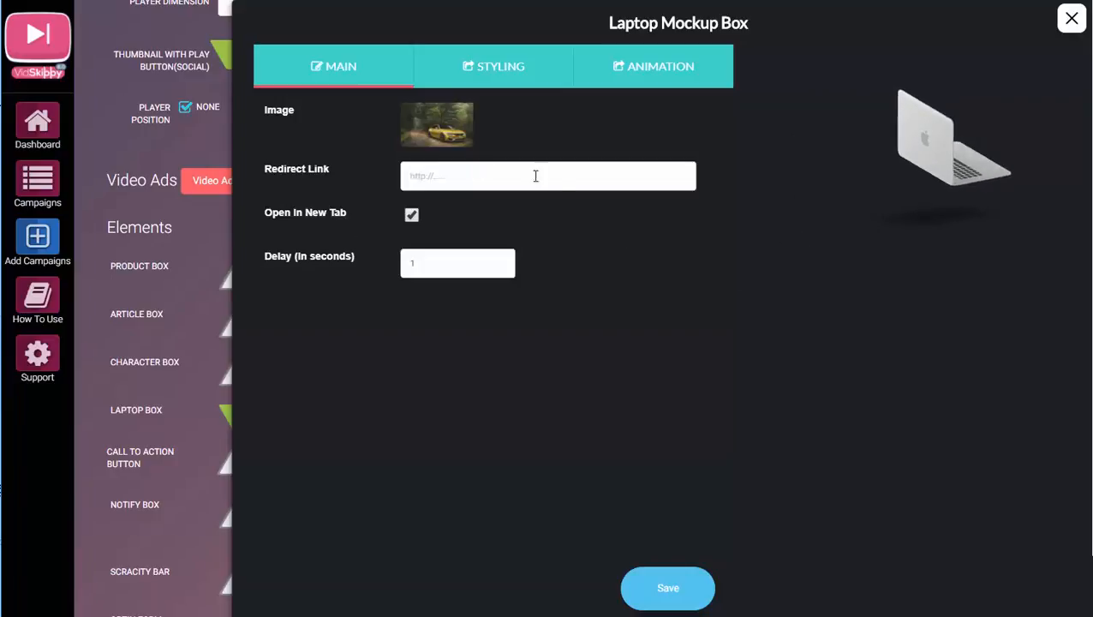
Review the Laptop Box styling and animation settings, save them, and turn the element off.
{"action": "left_click", "coordinate": [500, 74]}
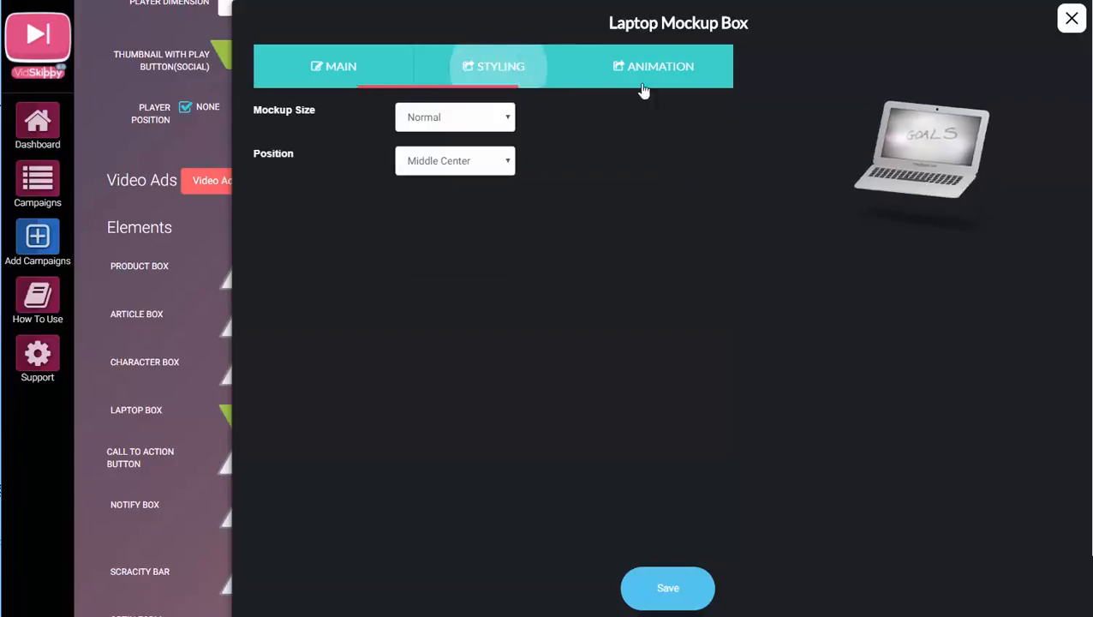
{"action": "left_click", "coordinate": [688, 75]}
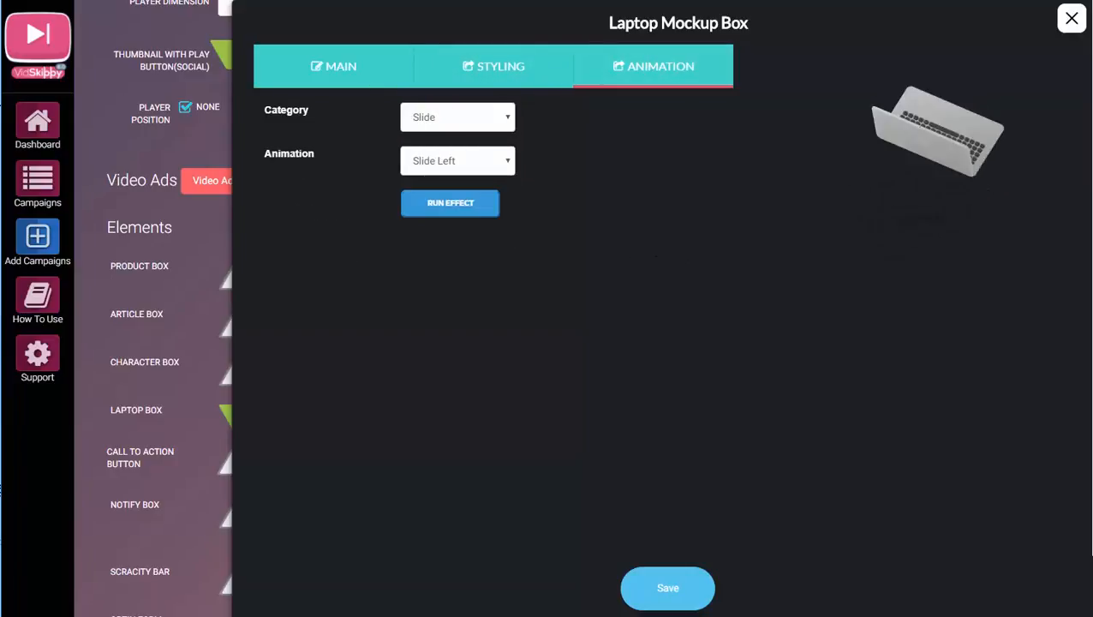
{"action": "left_click", "coordinate": [659, 577]}
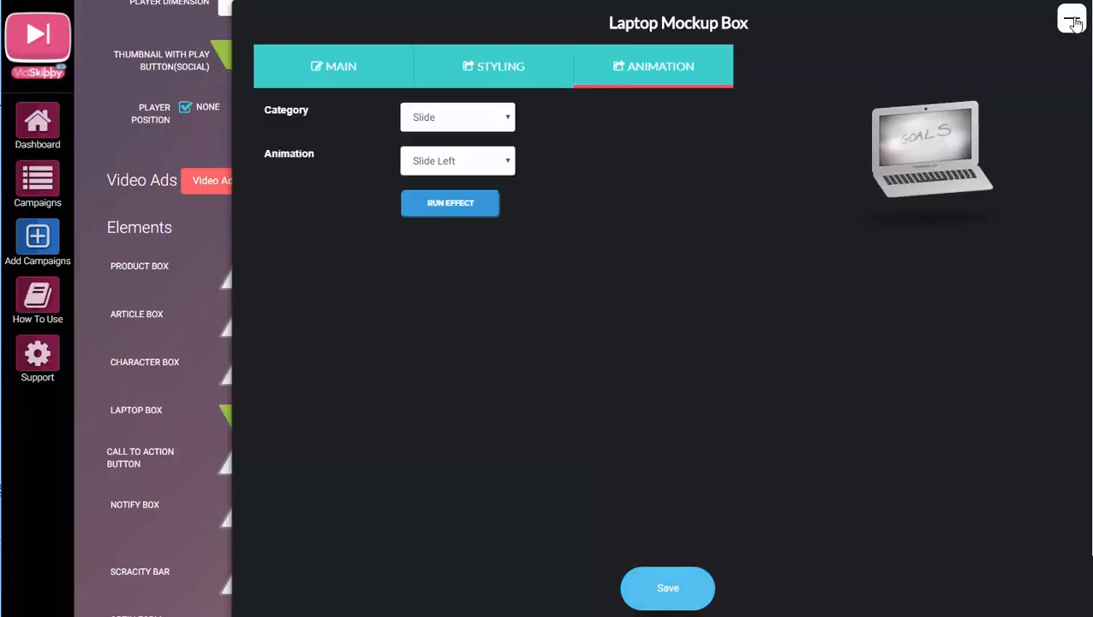
{"action": "left_click", "coordinate": [1072, 22]}
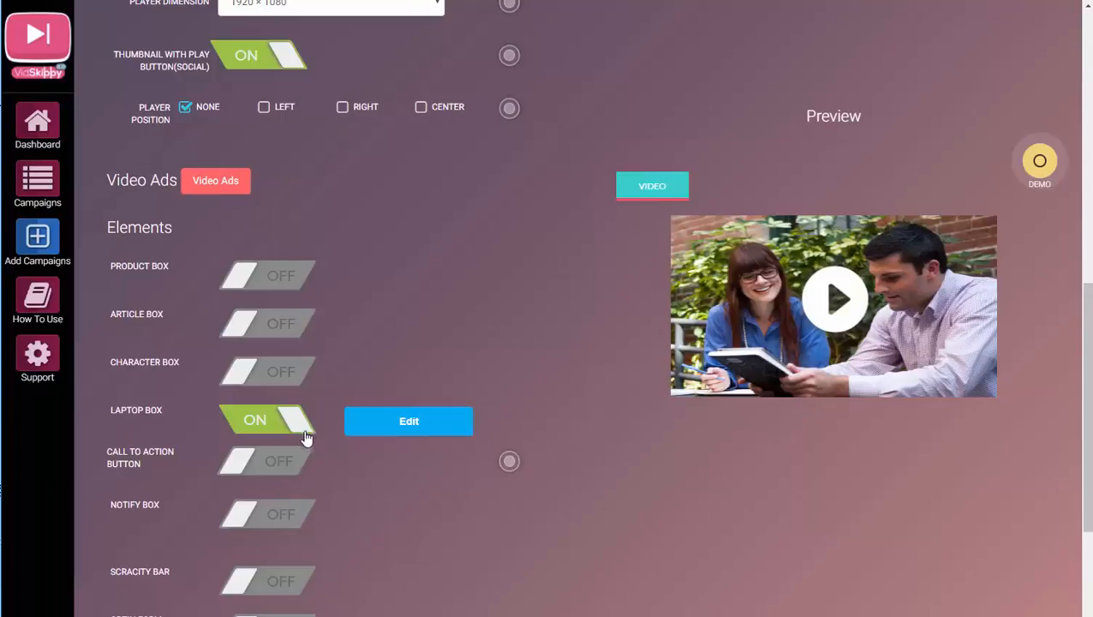
{"action": "left_click", "coordinate": [305, 428]}
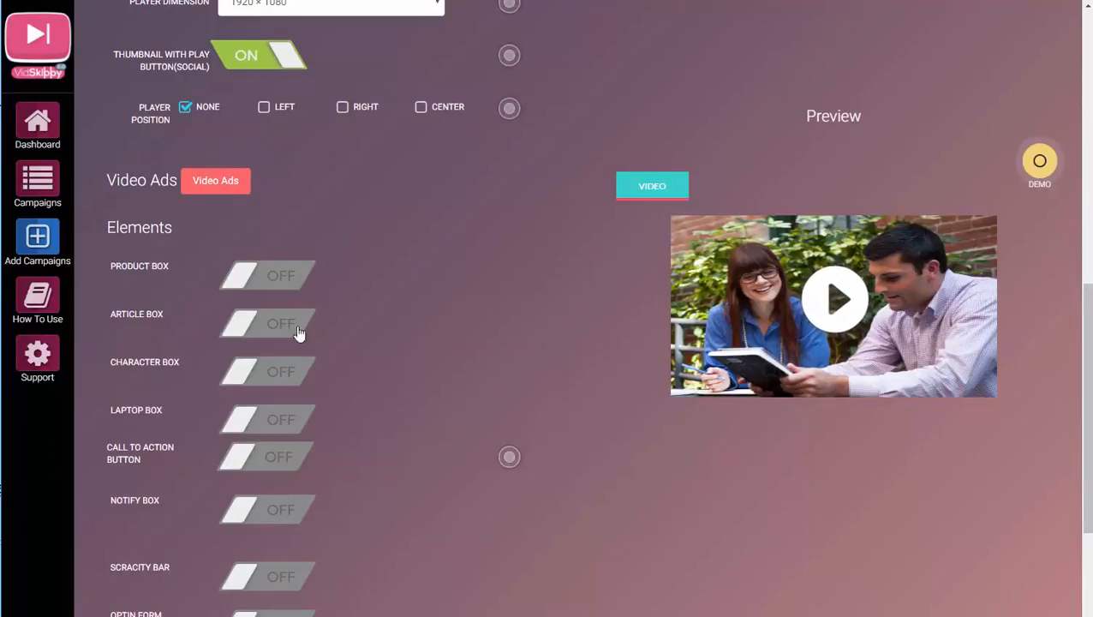
Turn on the Call to Action Button, look over its main settings, and turn it off again.
{"action": "left_click", "coordinate": [245, 510]}
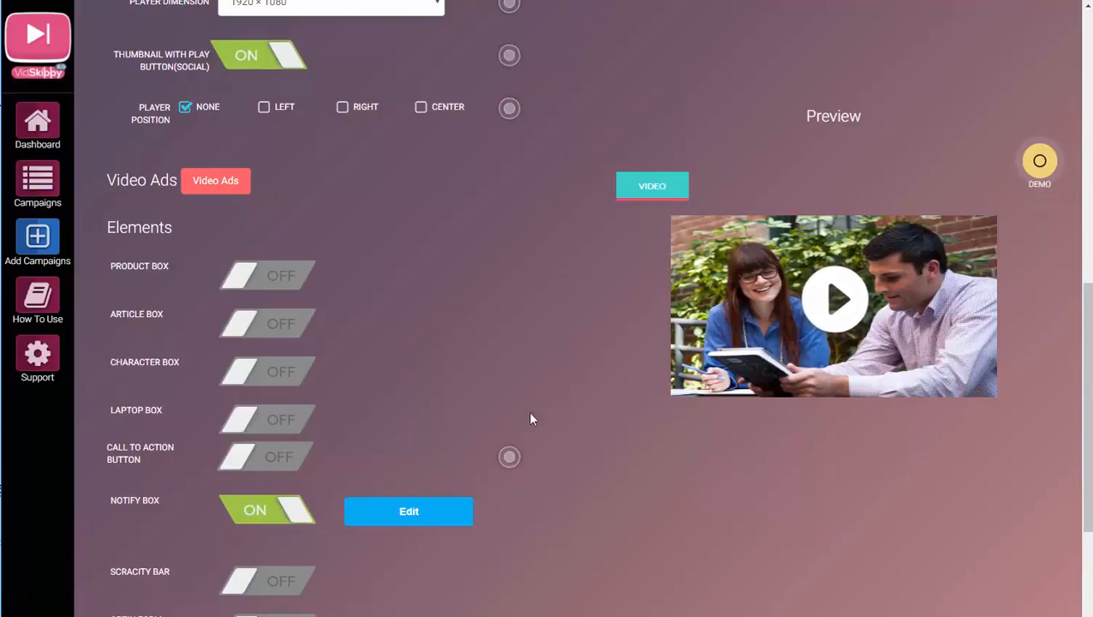
{"action": "left_click", "coordinate": [295, 511]}
{"action": "left_click", "coordinate": [240, 456]}
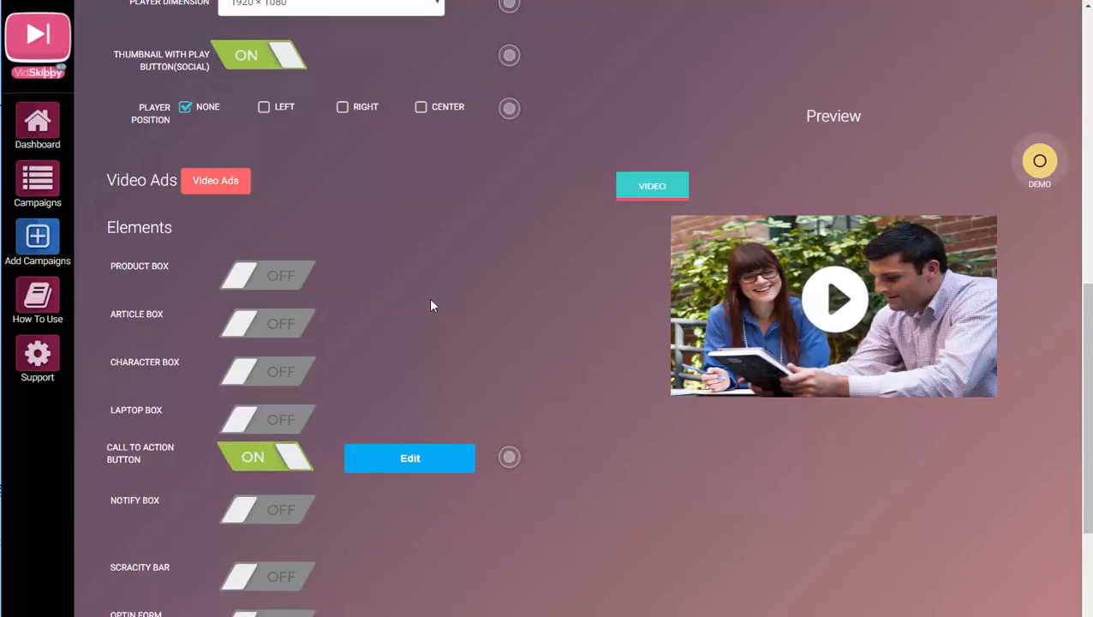
{"action": "left_click", "coordinate": [408, 460]}
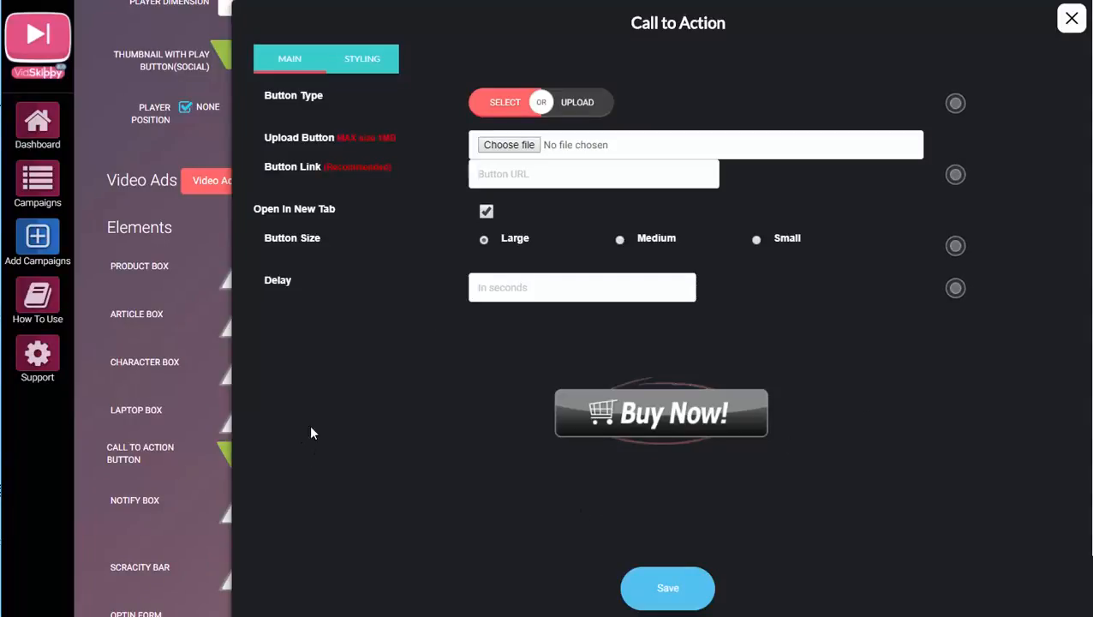
{"action": "left_click", "coordinate": [1068, 19]}
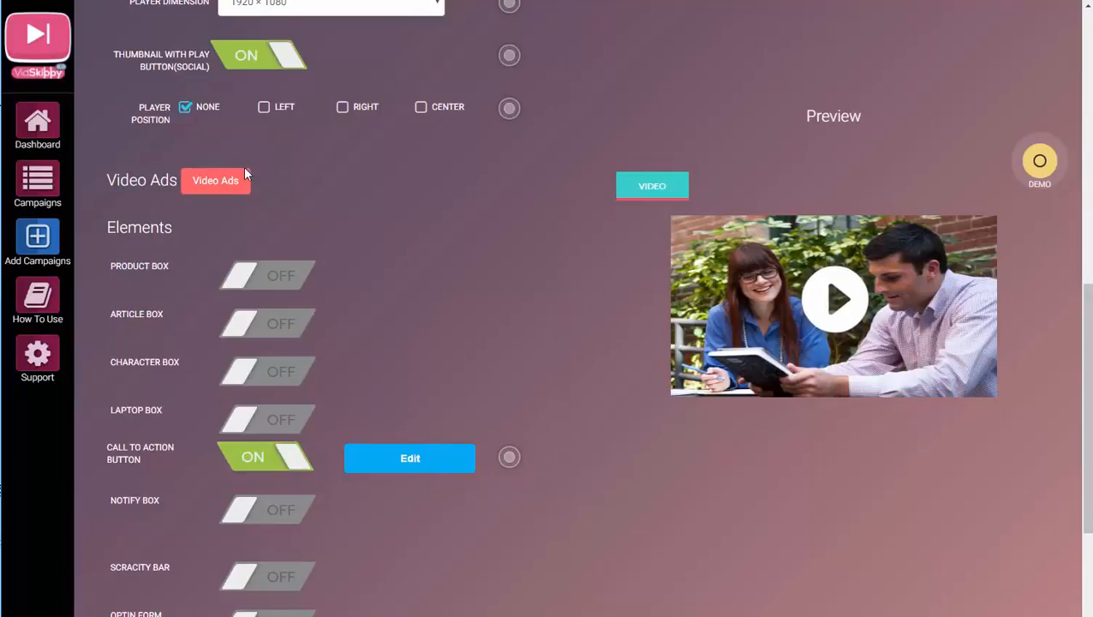
{"action": "left_click", "coordinate": [293, 456]}
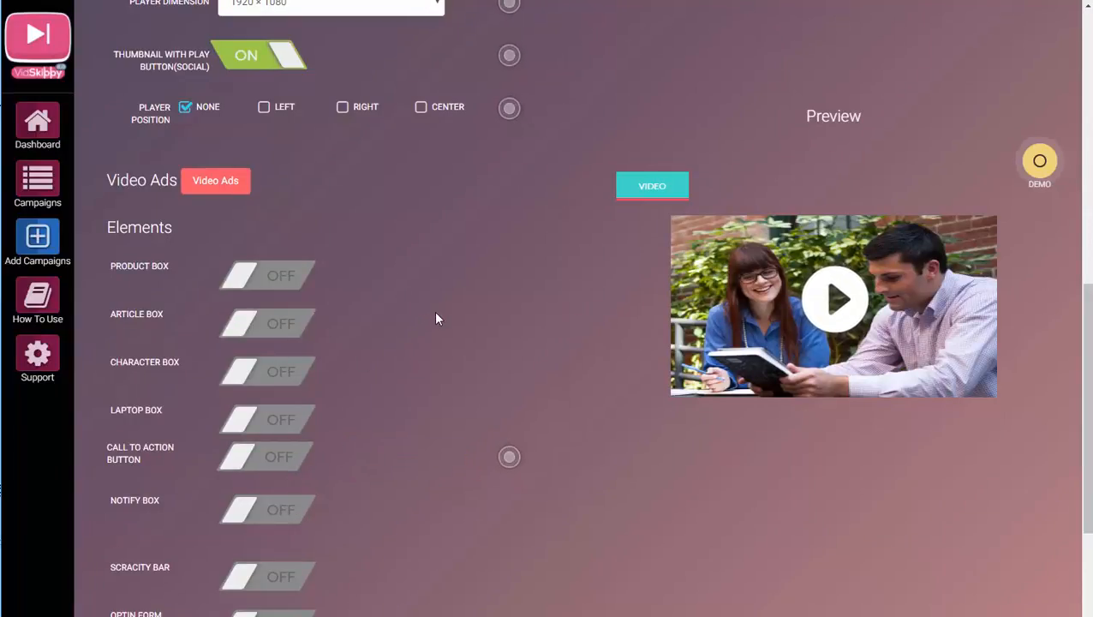
Turn on the Notify Box element and change its box layout to Notify Box.
{"action": "scroll", "coordinate": [436, 319], "scroll_direction": "down", "scroll_amount": 2}
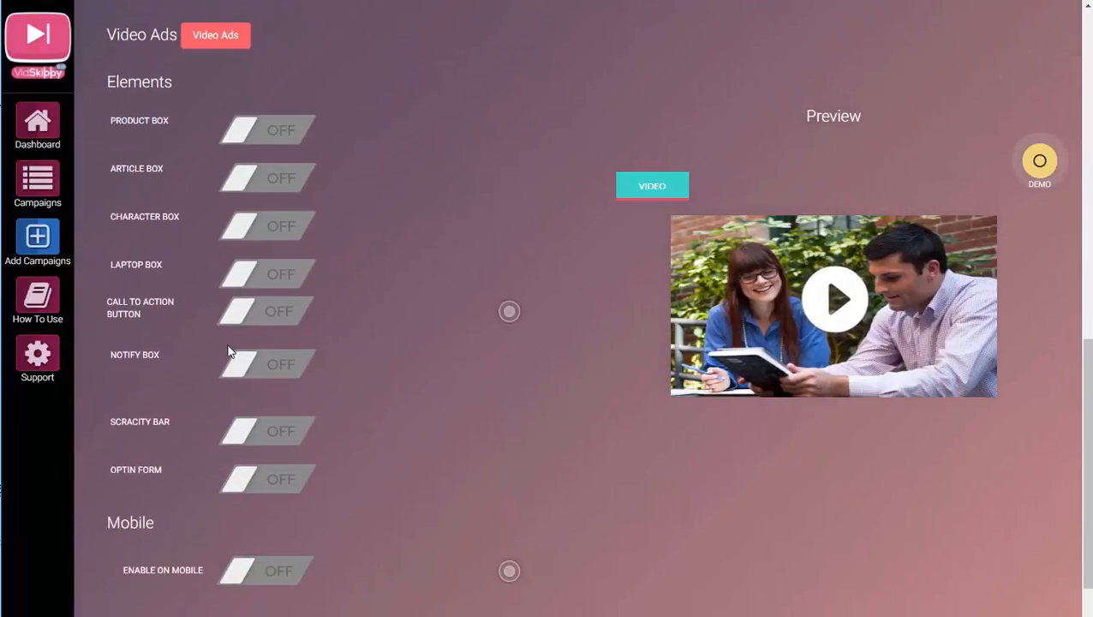
{"action": "left_click", "coordinate": [240, 365]}
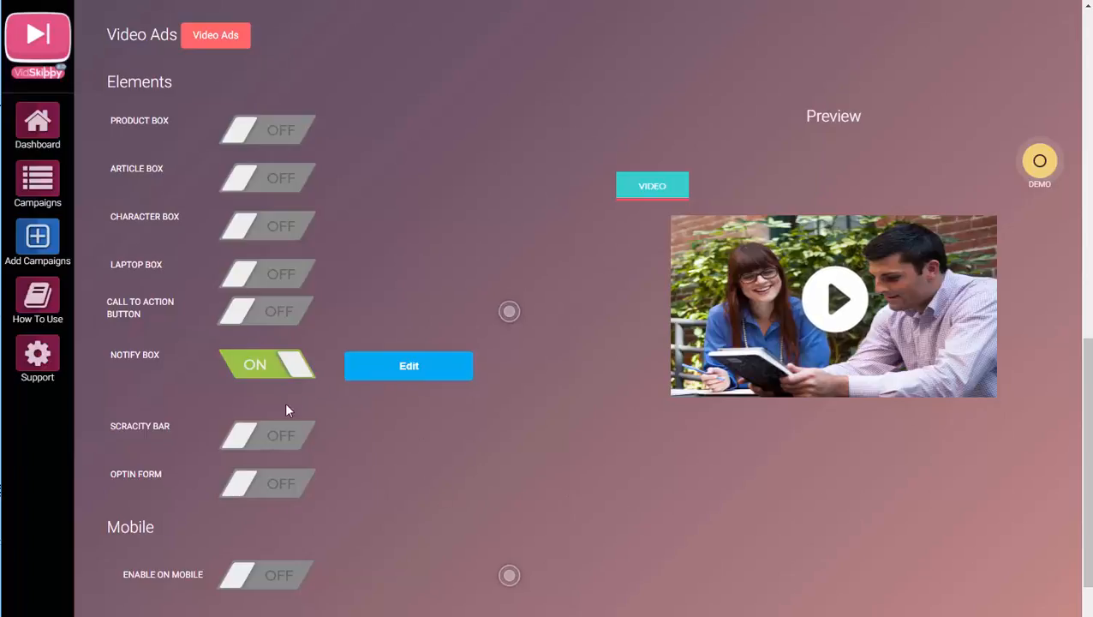
{"action": "left_click", "coordinate": [408, 366]}
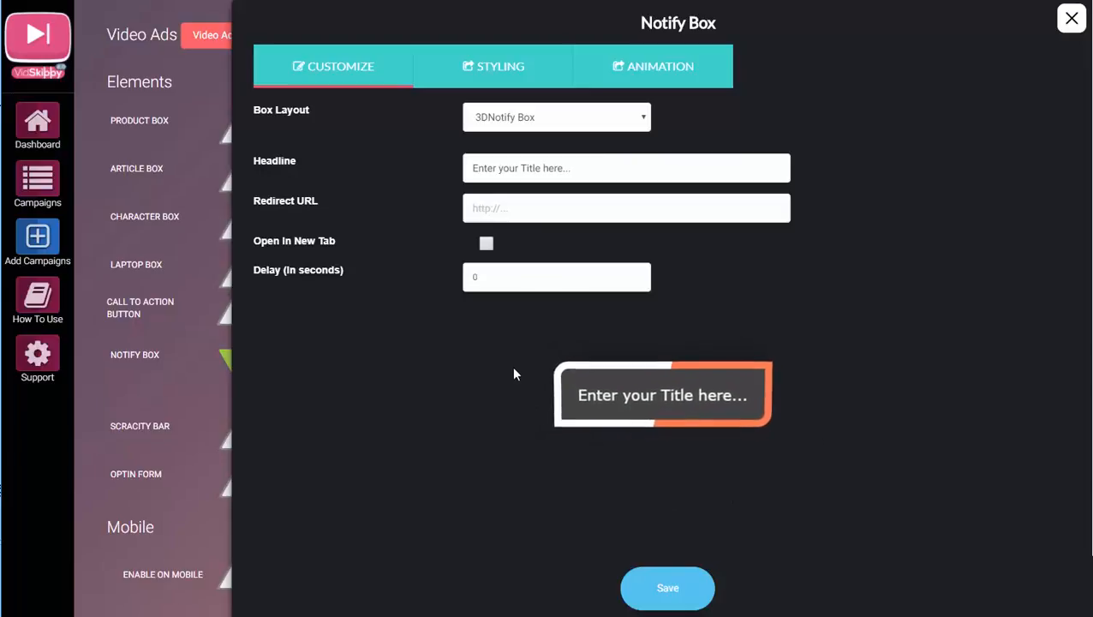
{"action": "left_click", "coordinate": [635, 125]}
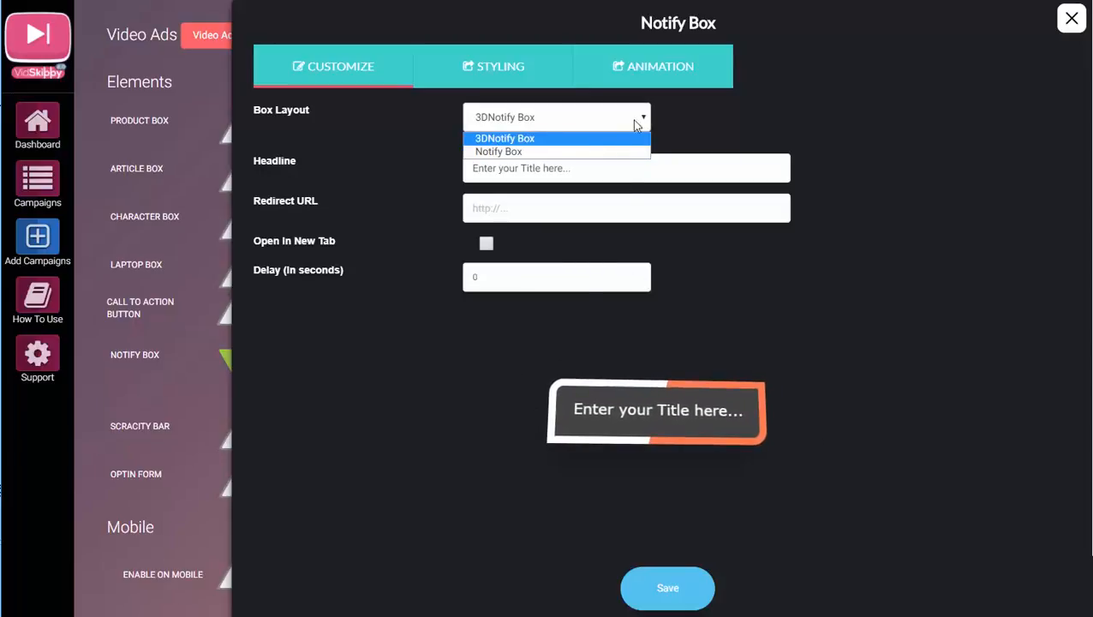
{"action": "left_click", "coordinate": [505, 151]}
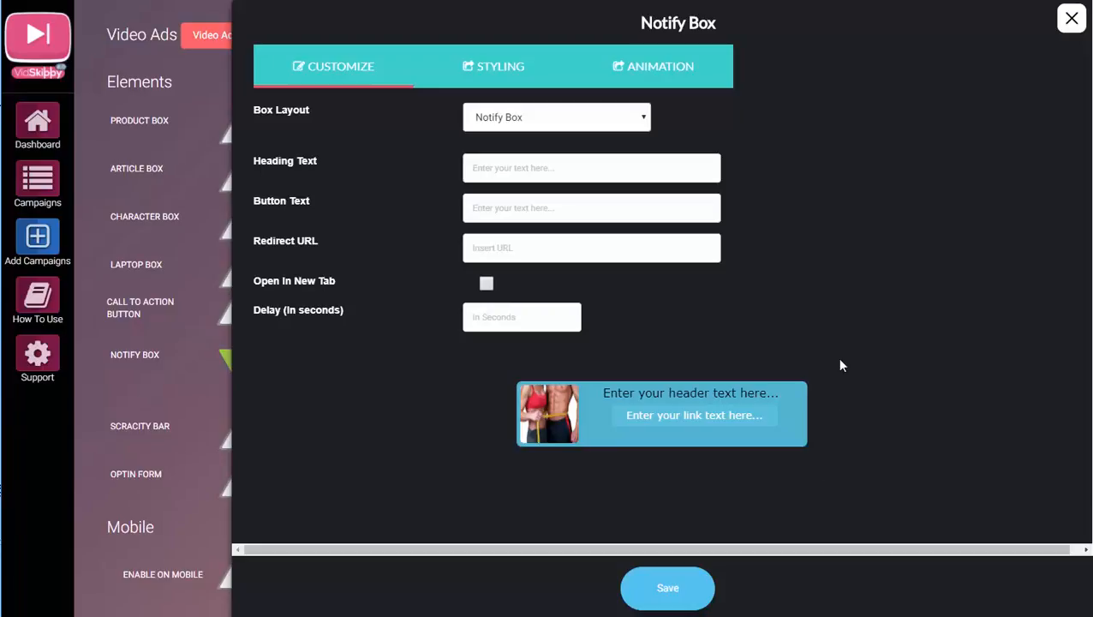
Review the Notify Box styling and animation settings, save them, and turn the element off.
{"action": "left_click", "coordinate": [494, 70]}
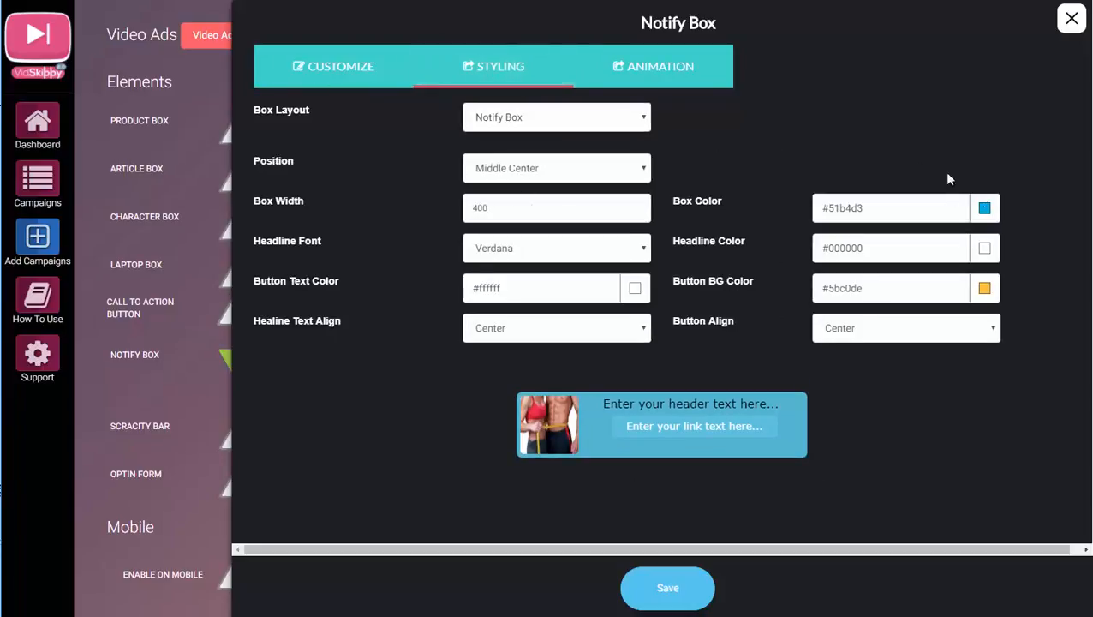
{"action": "left_click", "coordinate": [670, 70]}
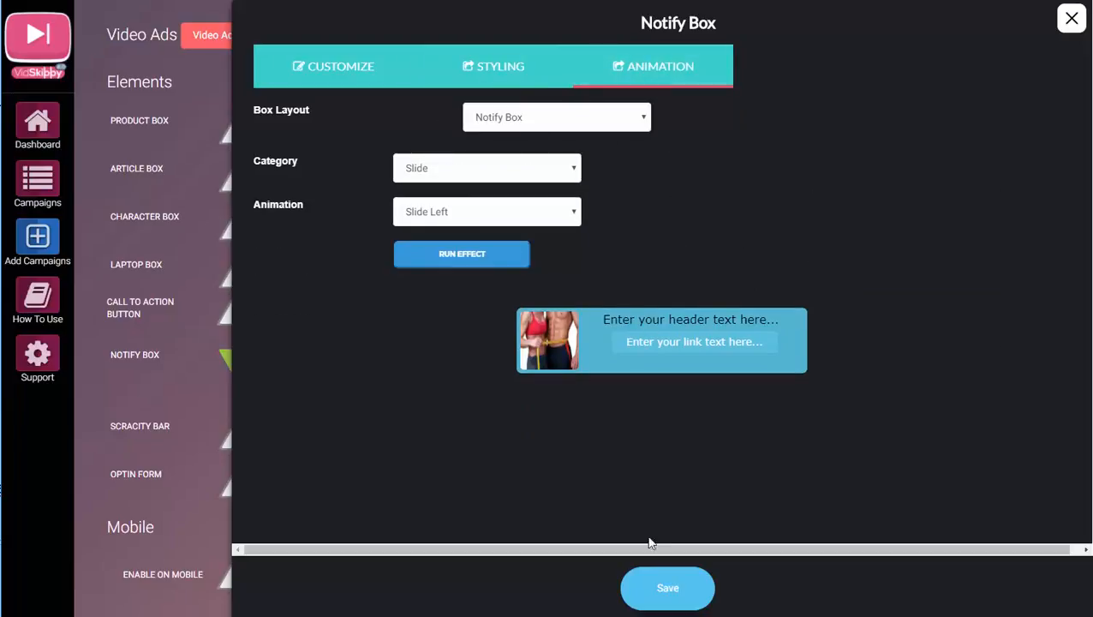
{"action": "left_click", "coordinate": [667, 587]}
{"action": "left_click", "coordinate": [1073, 18]}
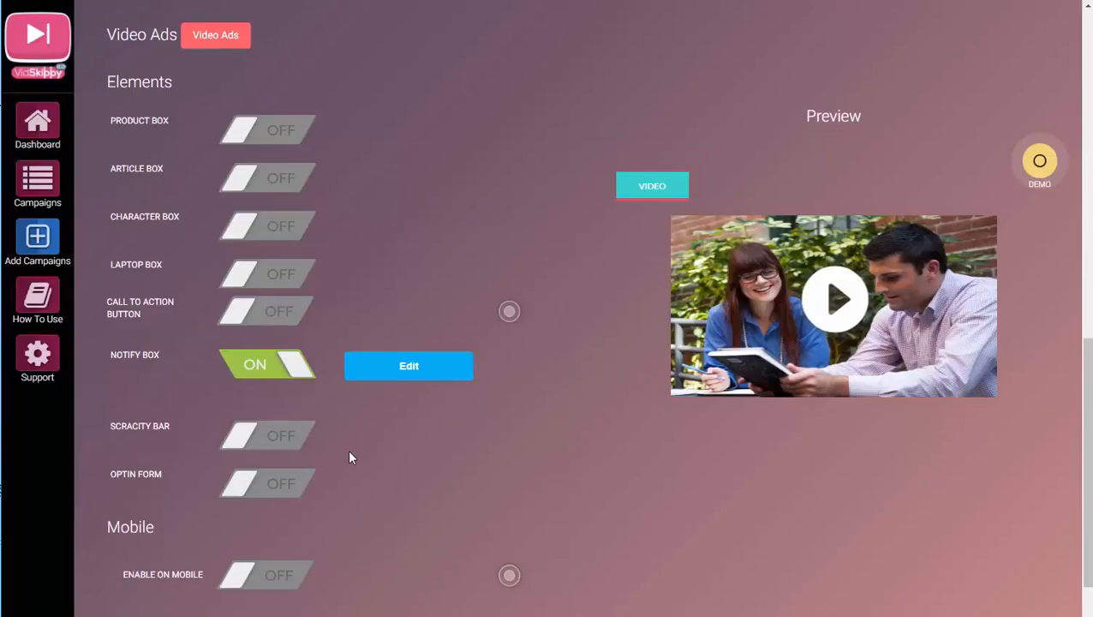
{"action": "left_click", "coordinate": [308, 377]}
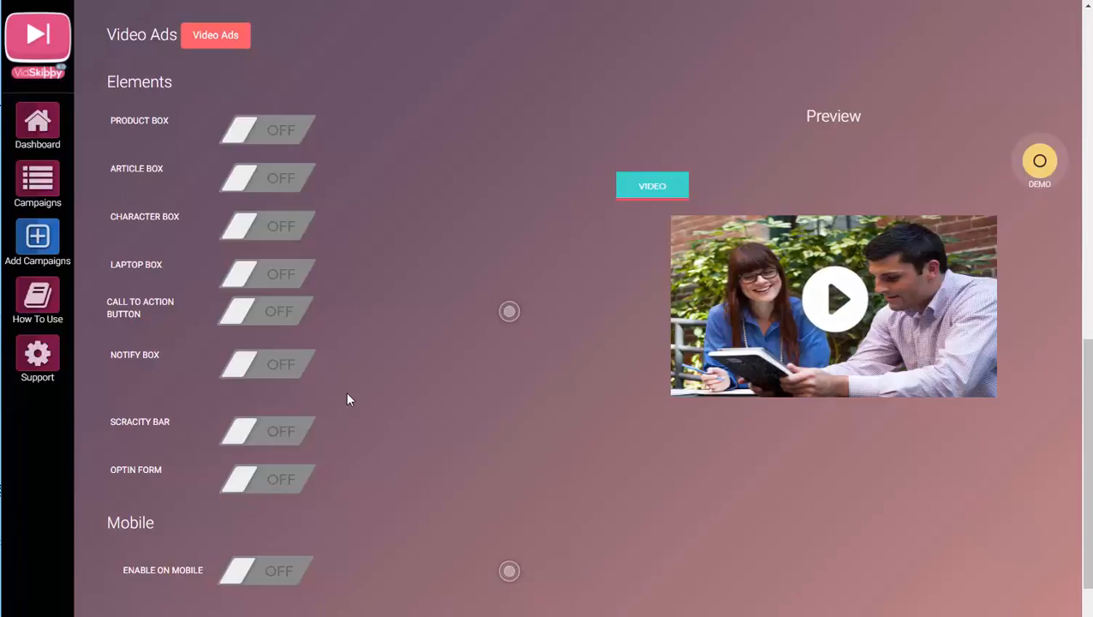
Go to the campaign list and view the HTML embed code of the Profitwirlwind-SM campaign.
{"action": "left_click", "coordinate": [37, 181]}
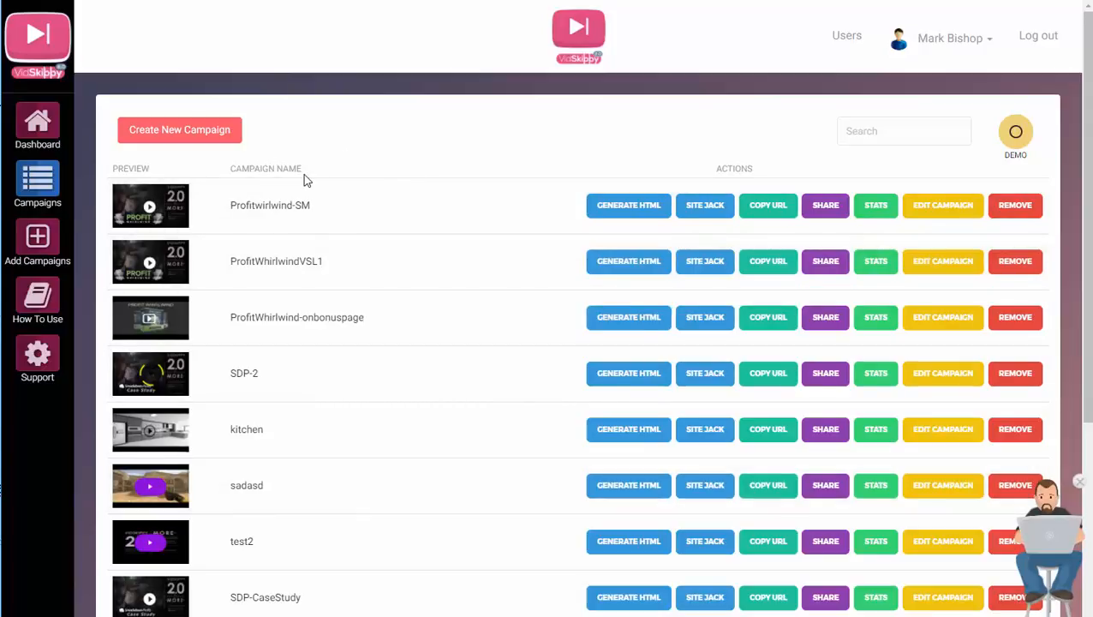
{"action": "left_click", "coordinate": [631, 210]}
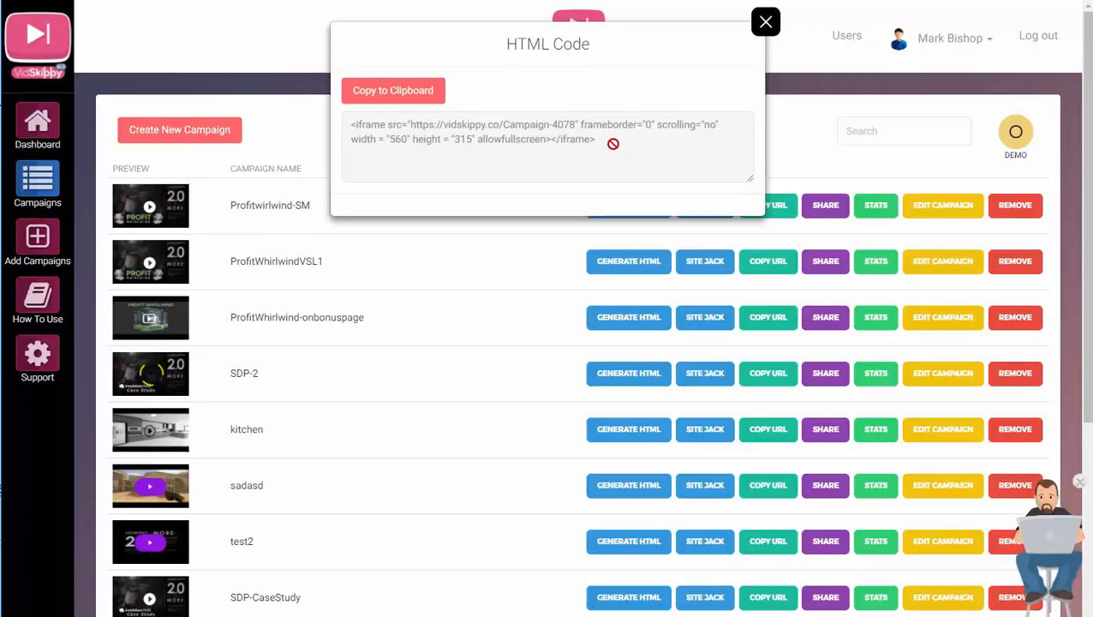
{"action": "left_click_drag", "start_coordinate": [608, 144], "coordinate": [351, 122]}
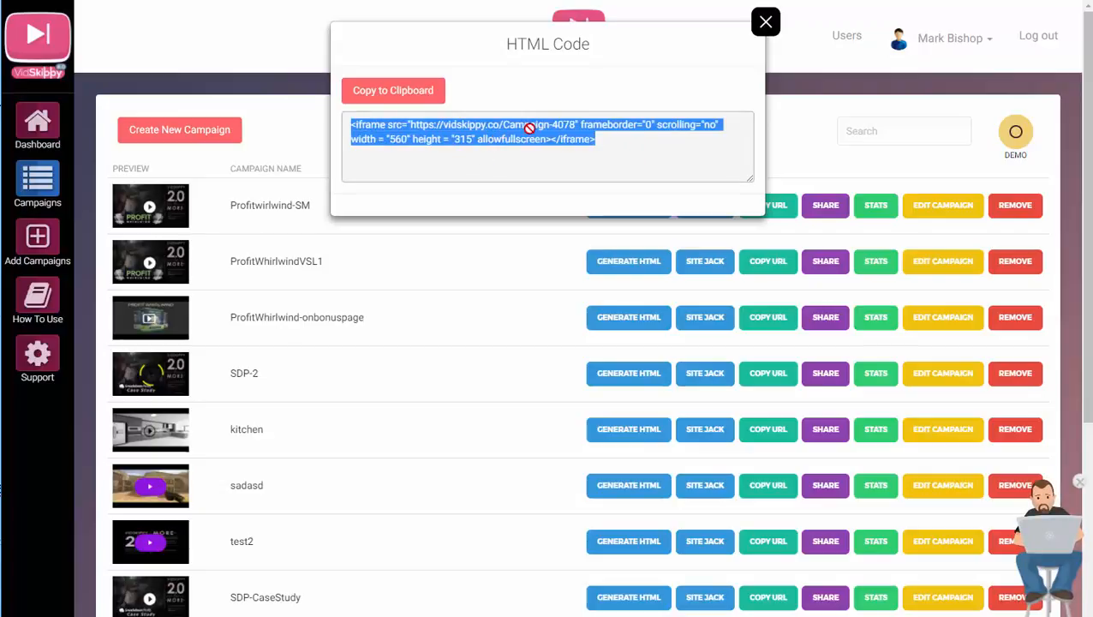
{"action": "left_click", "coordinate": [763, 28]}
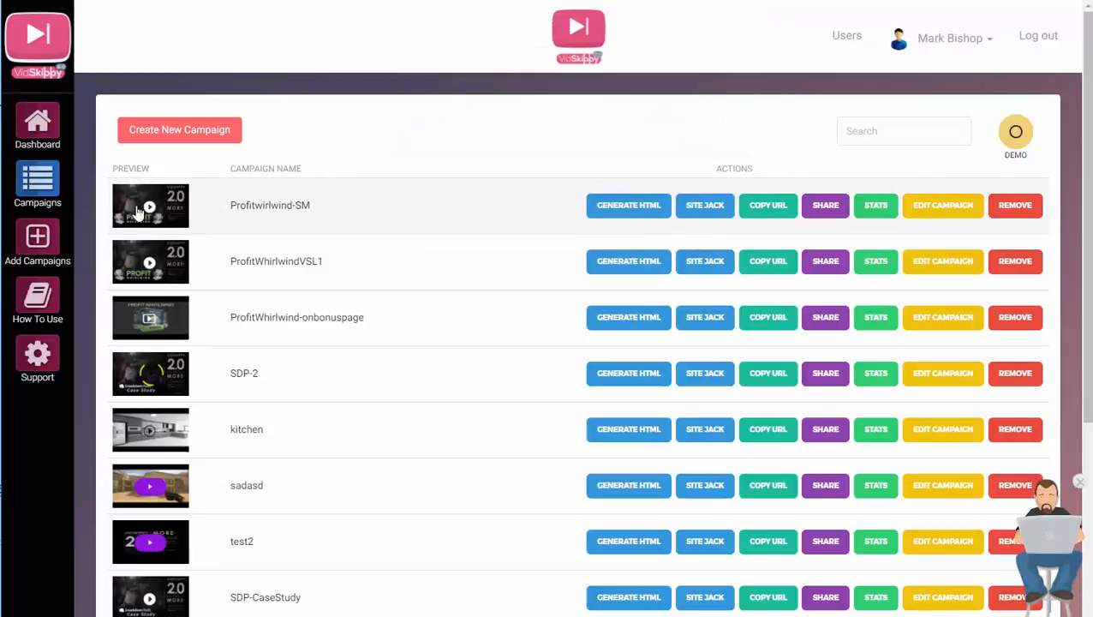
Open Site Jack for the Profitwirlwind-SM campaign and set its pop-up type to Delay with a delay of 5.
{"action": "left_click", "coordinate": [705, 210]}
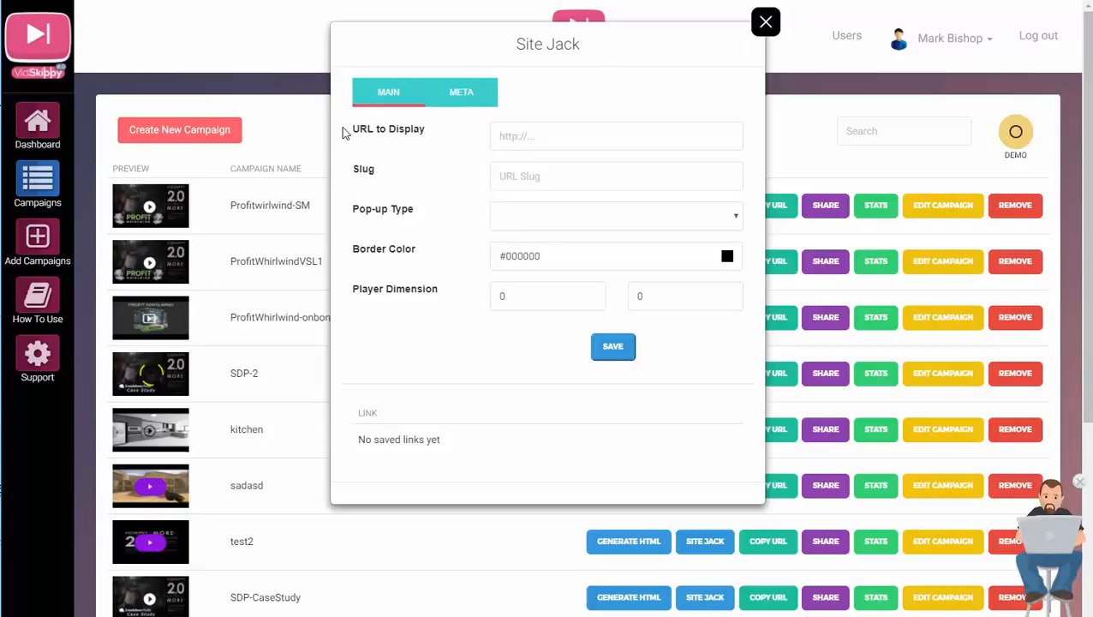
{"action": "left_click", "coordinate": [502, 135]}
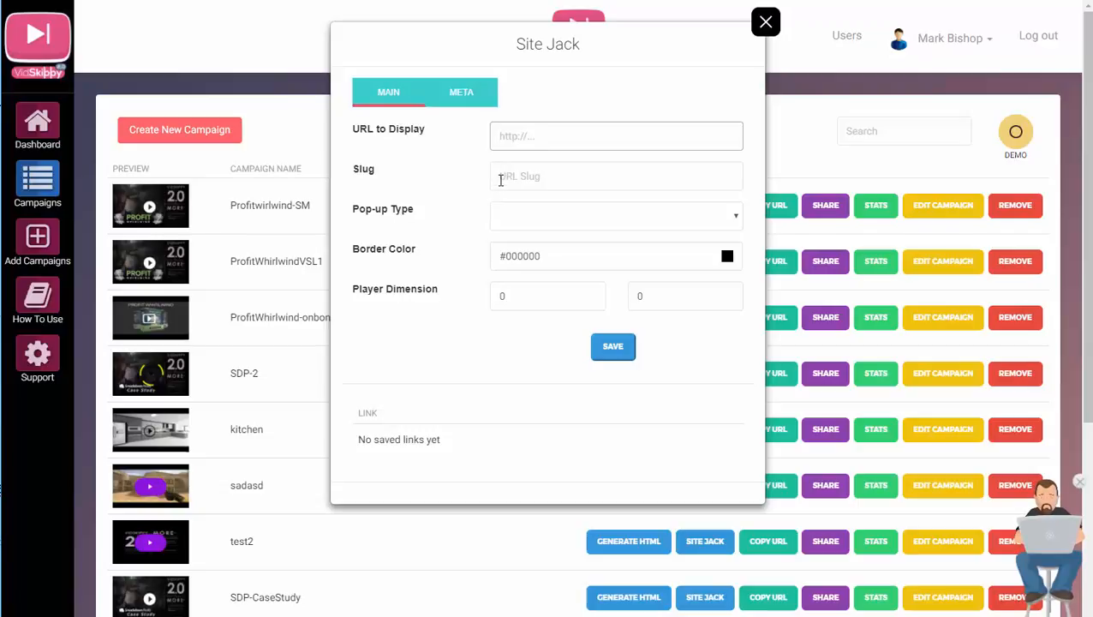
{"action": "left_click", "coordinate": [734, 219]}
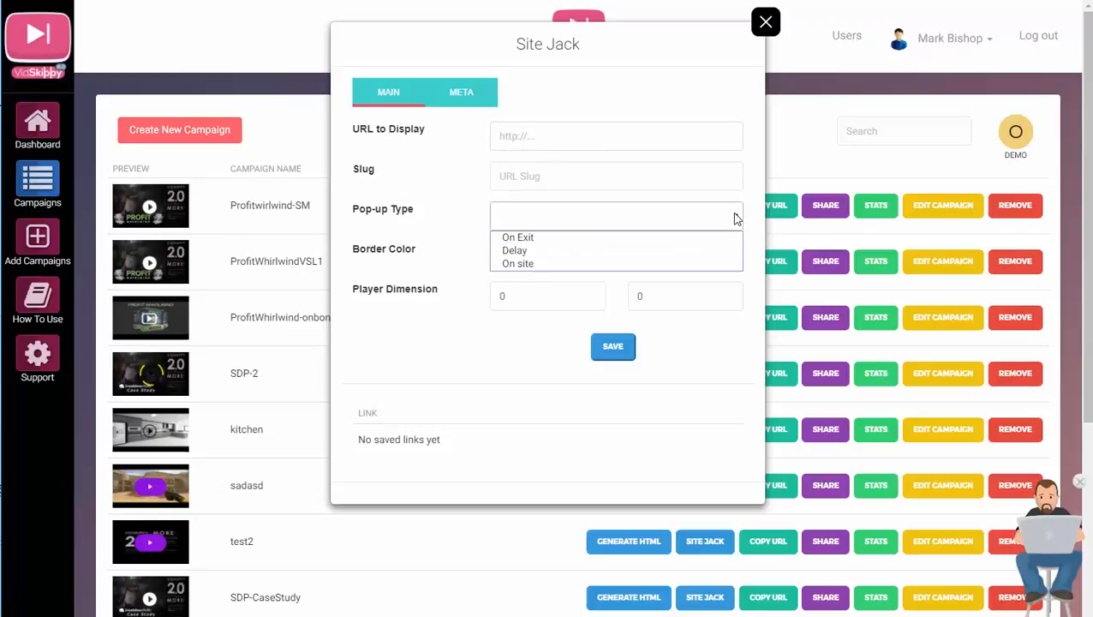
{"action": "left_click", "coordinate": [525, 252]}
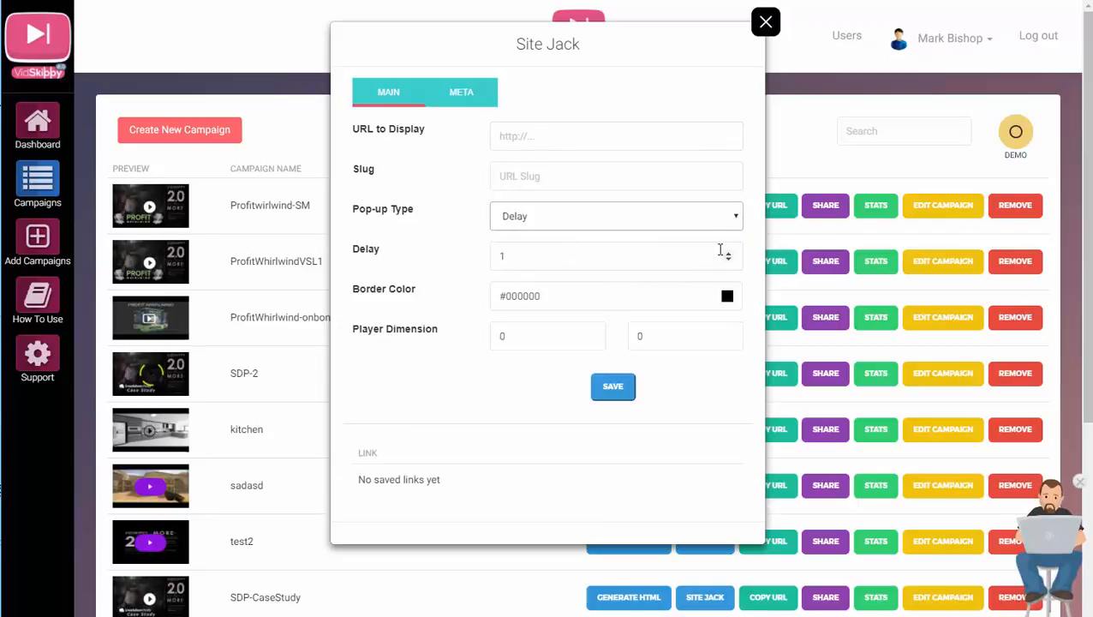
{"action": "left_click", "coordinate": [728, 254]}
{"action": "left_click", "coordinate": [728, 255]}
{"action": "left_click", "coordinate": [728, 255]}
{"action": "left_click", "coordinate": [728, 254]}
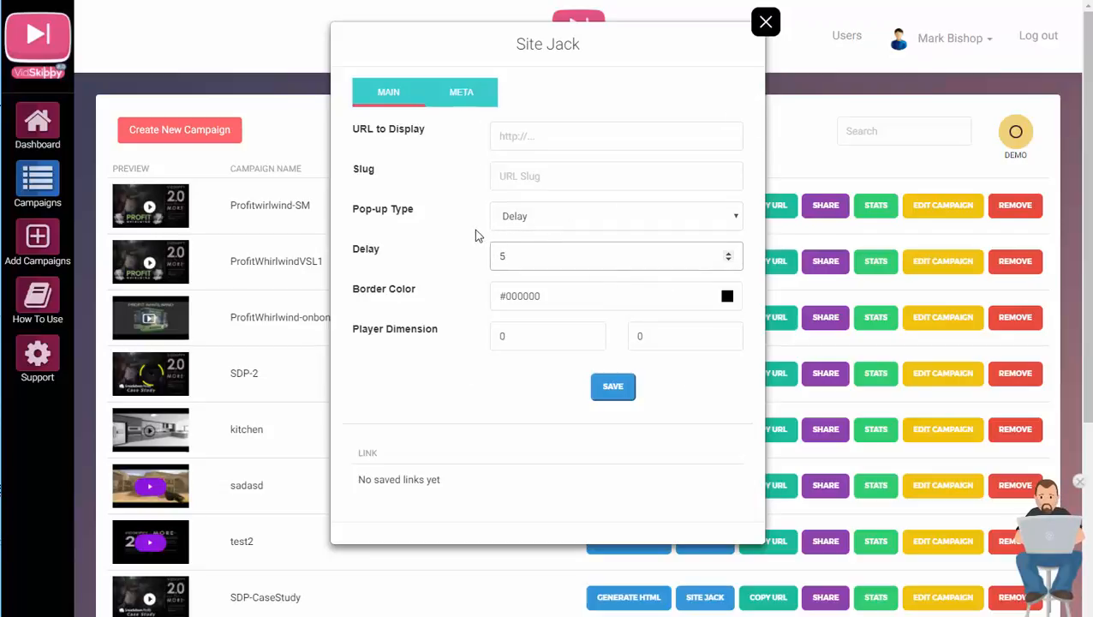
Change the Site Jack pop-up type to On site and look through the available player positions.
{"action": "left_click", "coordinate": [735, 218]}
{"action": "left_click", "coordinate": [728, 263]}
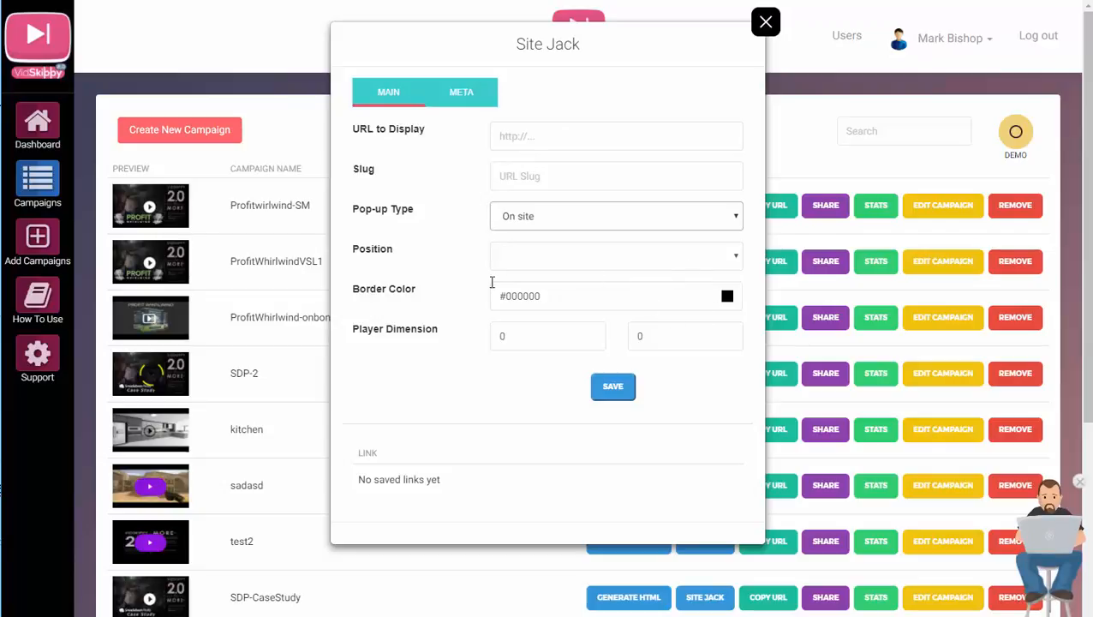
{"action": "left_click", "coordinate": [735, 263]}
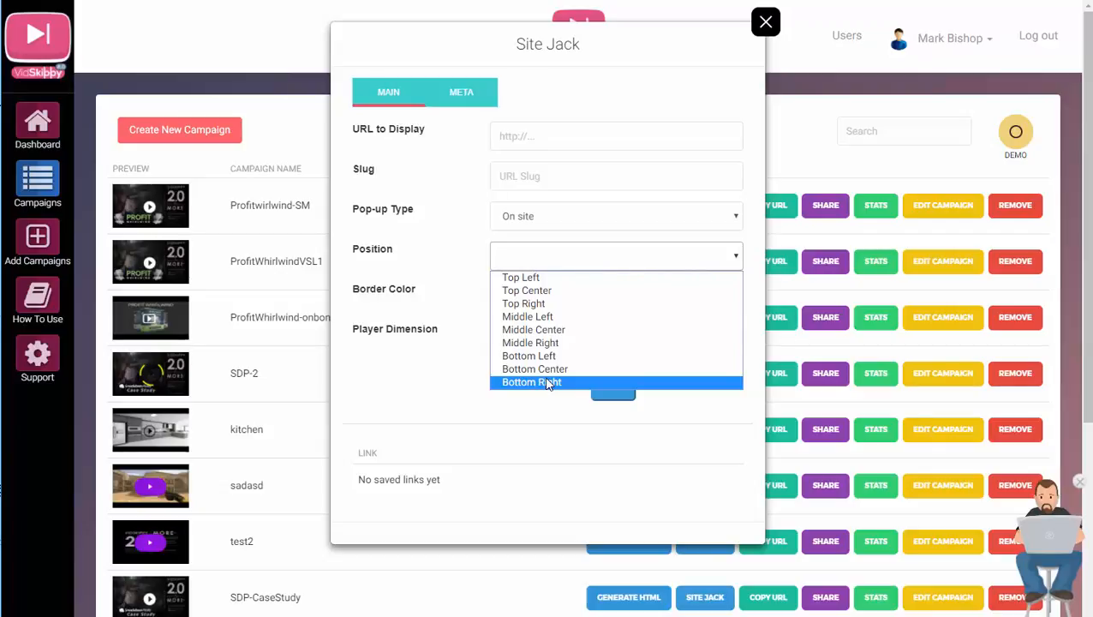
{"action": "left_click", "coordinate": [448, 382]}
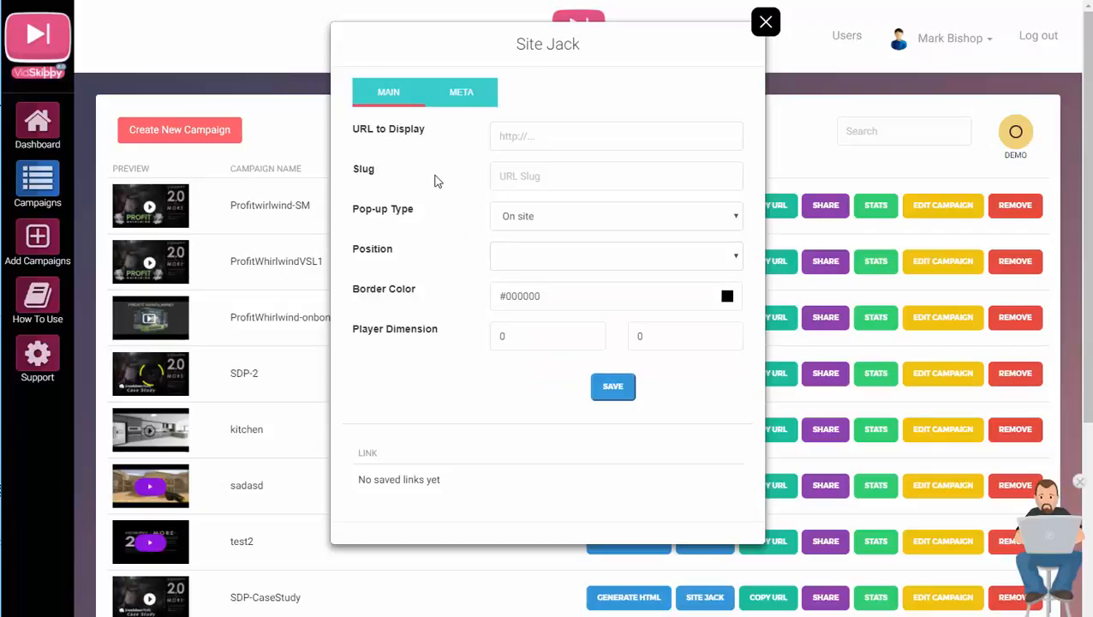
Set the Site Jack border color to #cca8a8.
{"action": "left_click", "coordinate": [727, 297]}
{"action": "mouse_move", "coordinate": [676, 320]}
{"action": "left_mouse_down"}
{"action": "mouse_move", "coordinate": [690, 361]}
{"action": "mouse_move", "coordinate": [693, 336]}
{"action": "mouse_move", "coordinate": [664, 330]}
{"action": "left_mouse_up"}
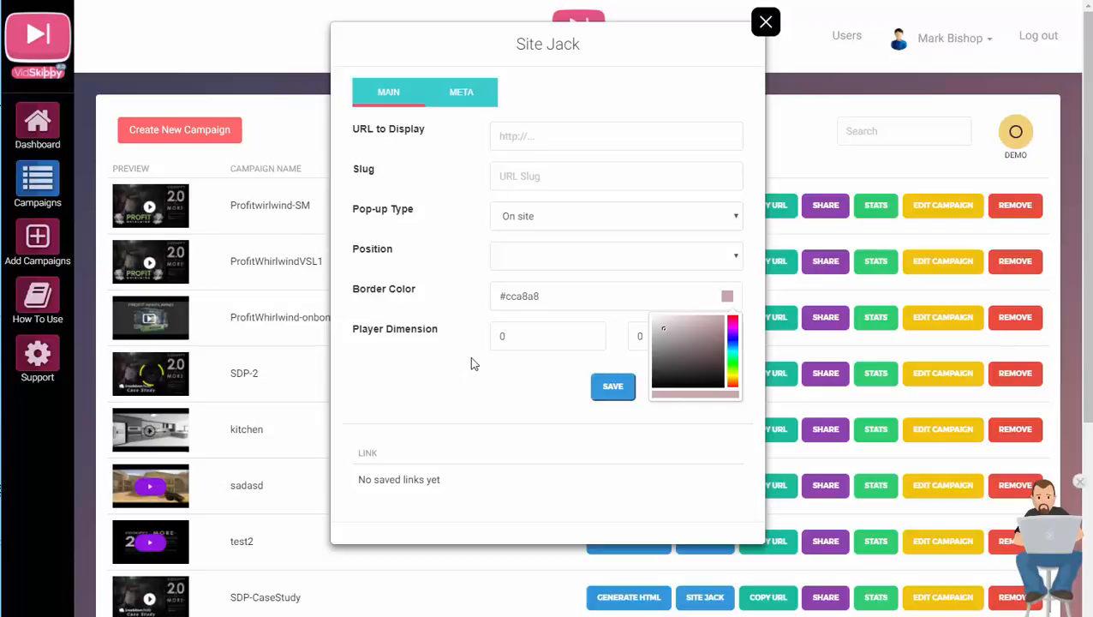
{"action": "left_click", "coordinate": [430, 407]}
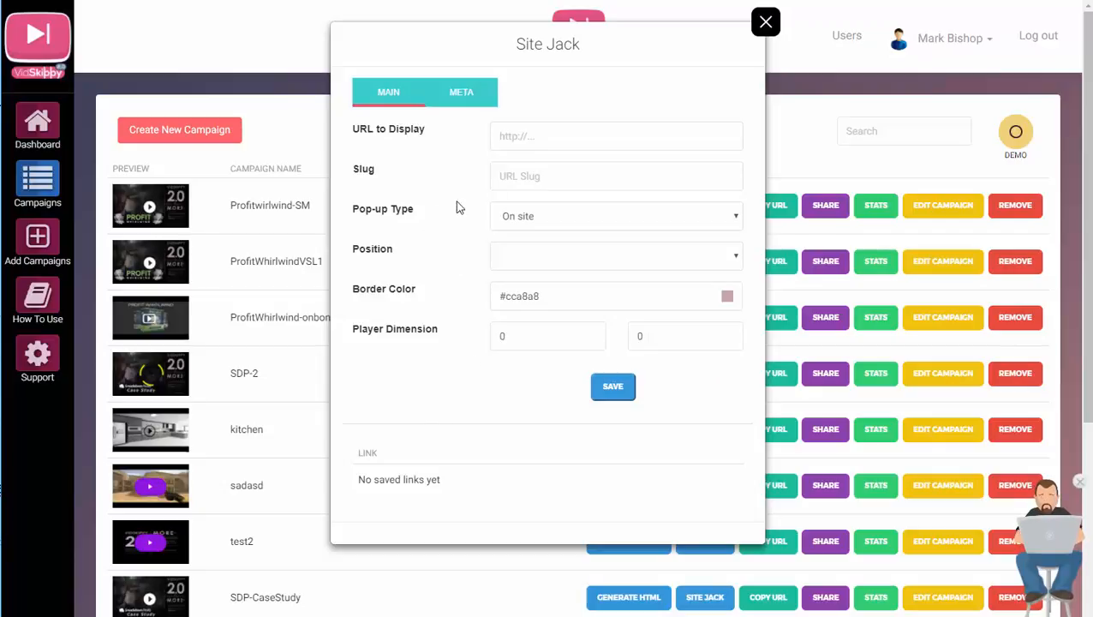
Try a player width of 2, clear it, attempt to save the Site Jack settings, and close them.
{"action": "double_click", "coordinate": [591, 335]}
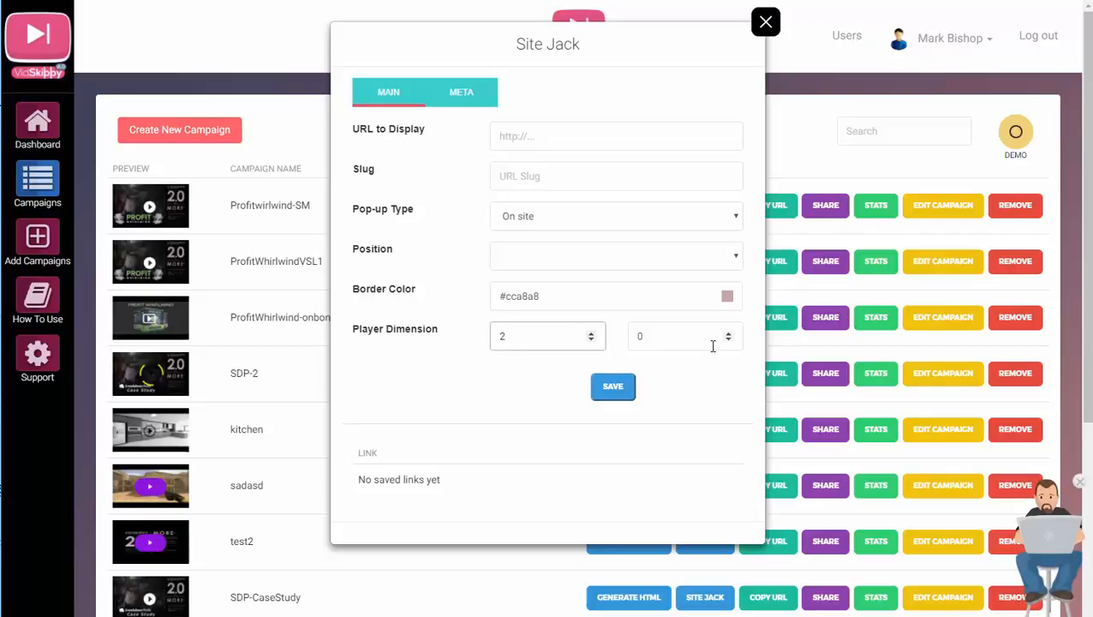
{"action": "double_click", "coordinate": [499, 335]}
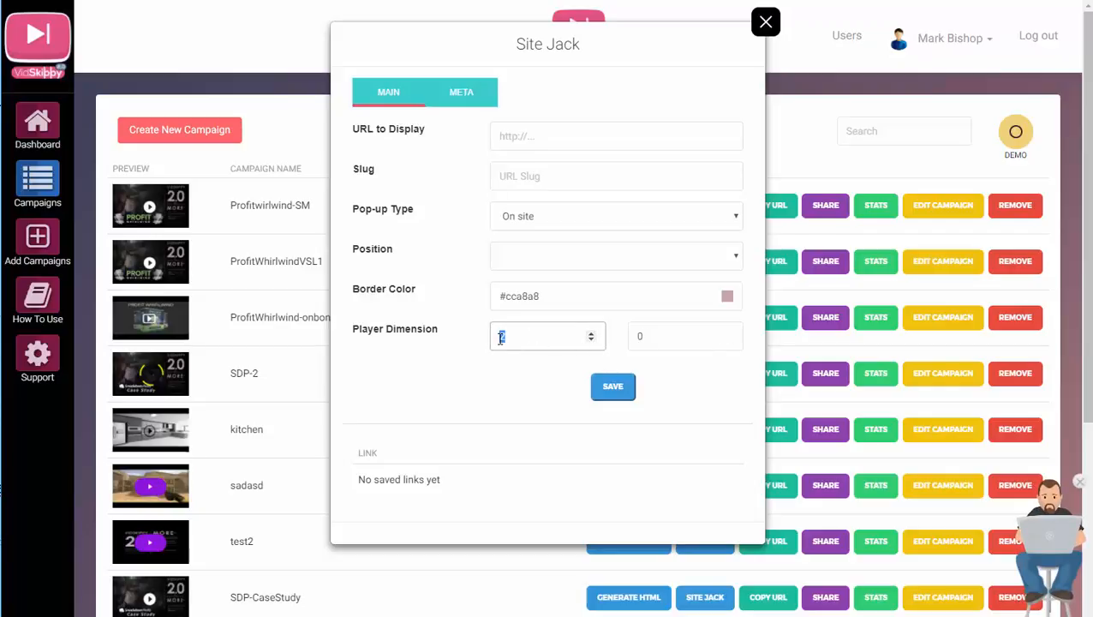
{"action": "key", "text": "BackSpace"}
{"action": "left_click", "coordinate": [612, 387]}
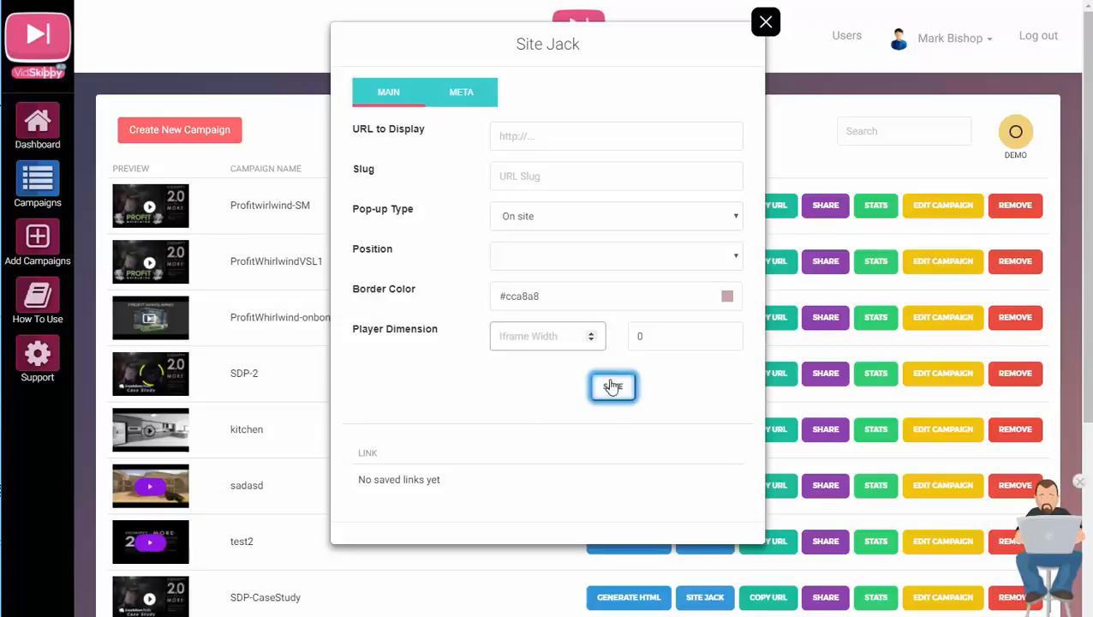
{"action": "left_click", "coordinate": [612, 386]}
{"action": "left_click", "coordinate": [765, 21]}
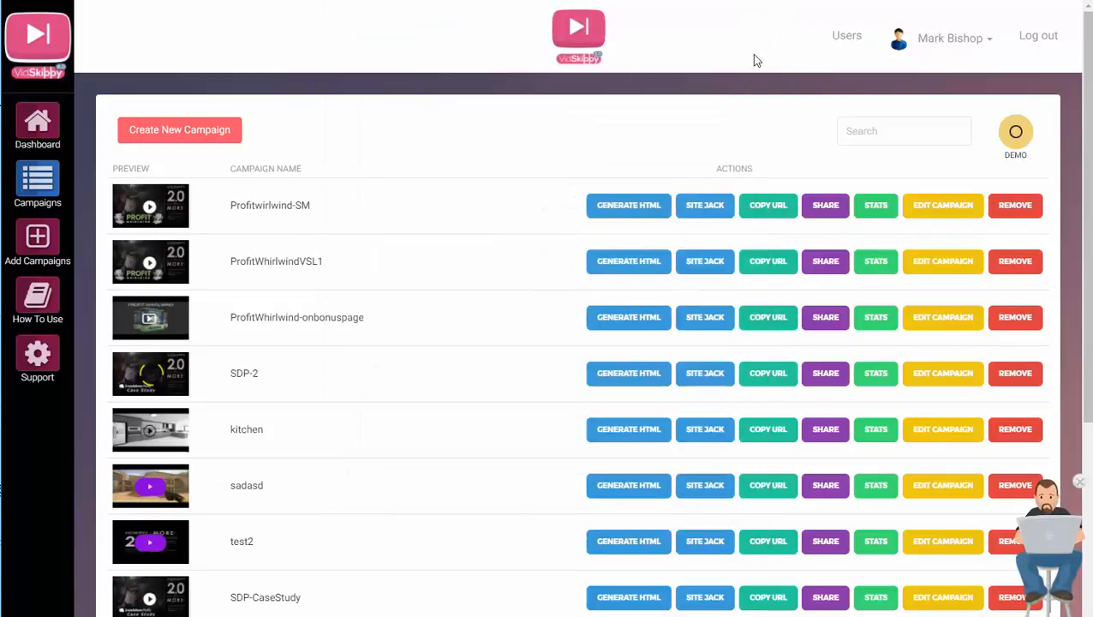
Preview the saved IdealHomes link in the kitchen campaign's Site Jack settings and play its on-site pop-up video.
{"action": "left_click", "coordinate": [710, 210]}
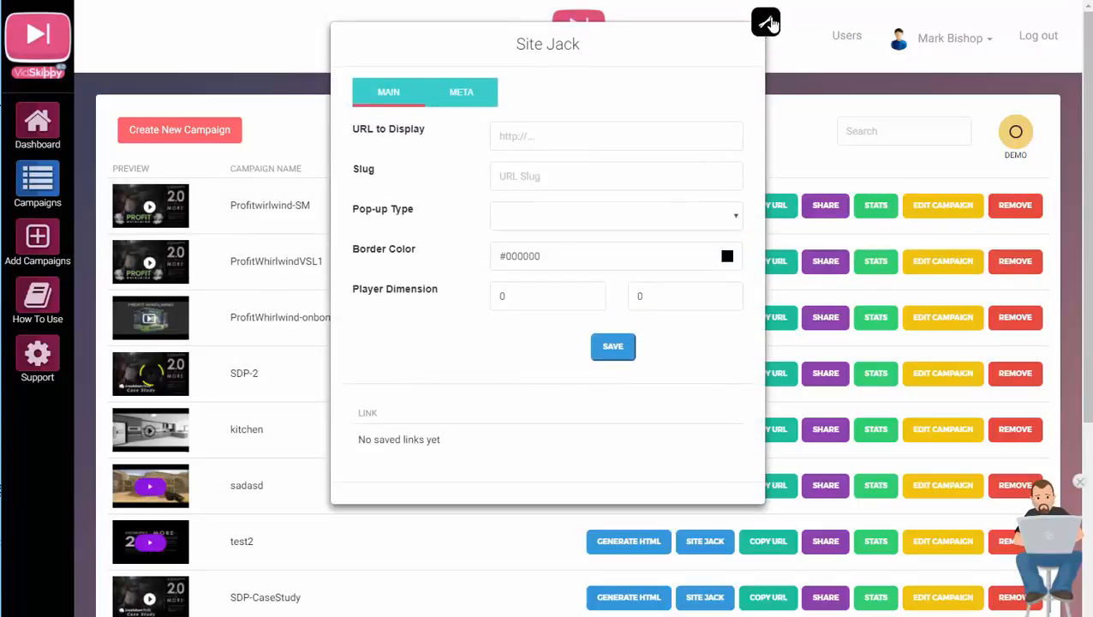
{"action": "left_click", "coordinate": [767, 22]}
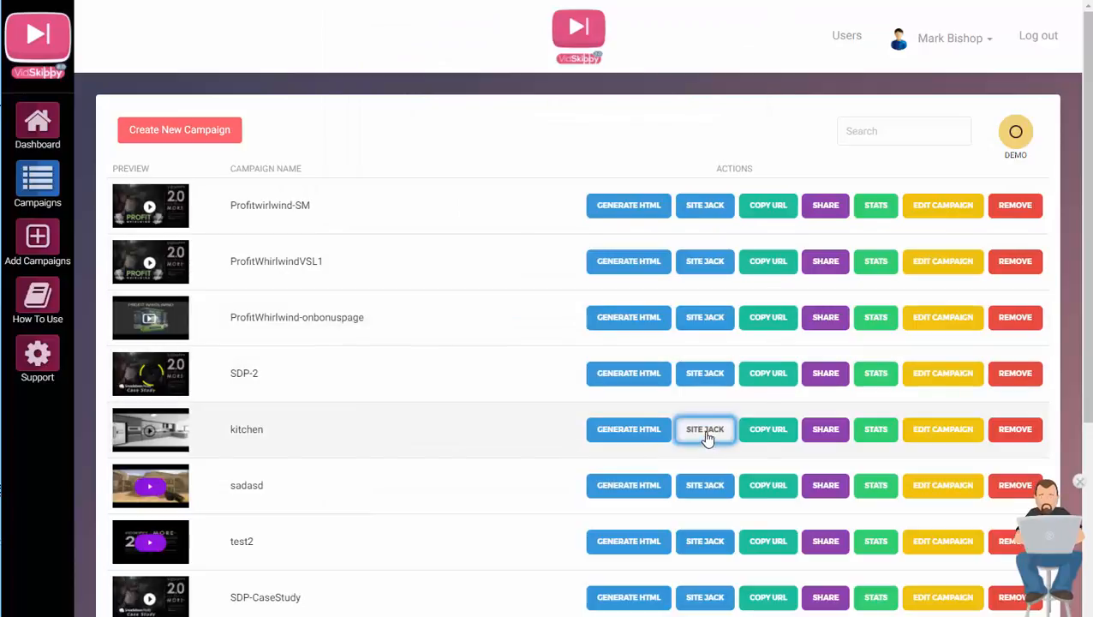
{"action": "left_click", "coordinate": [706, 437]}
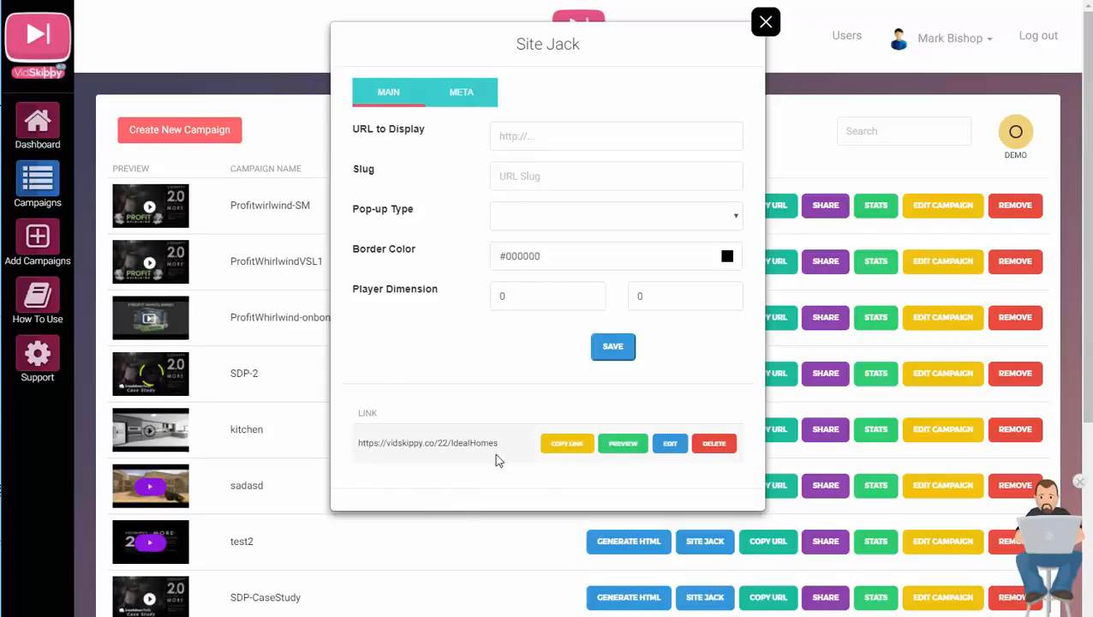
{"action": "left_click", "coordinate": [624, 448]}
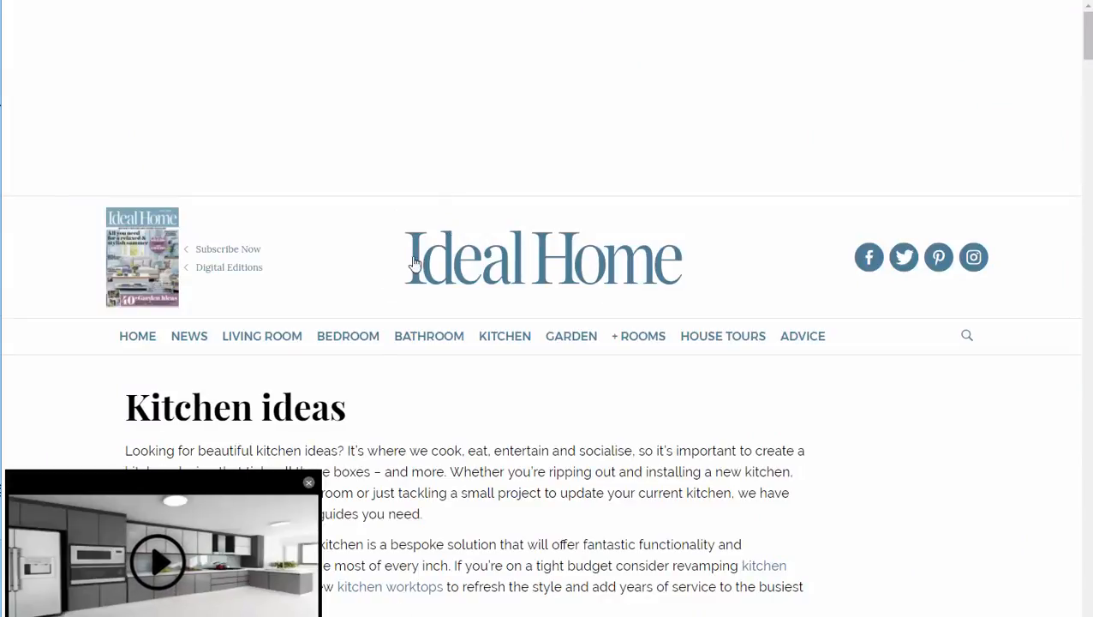
{"action": "scroll", "coordinate": [330, 339], "scroll_direction": "down", "scroll_amount": 1}
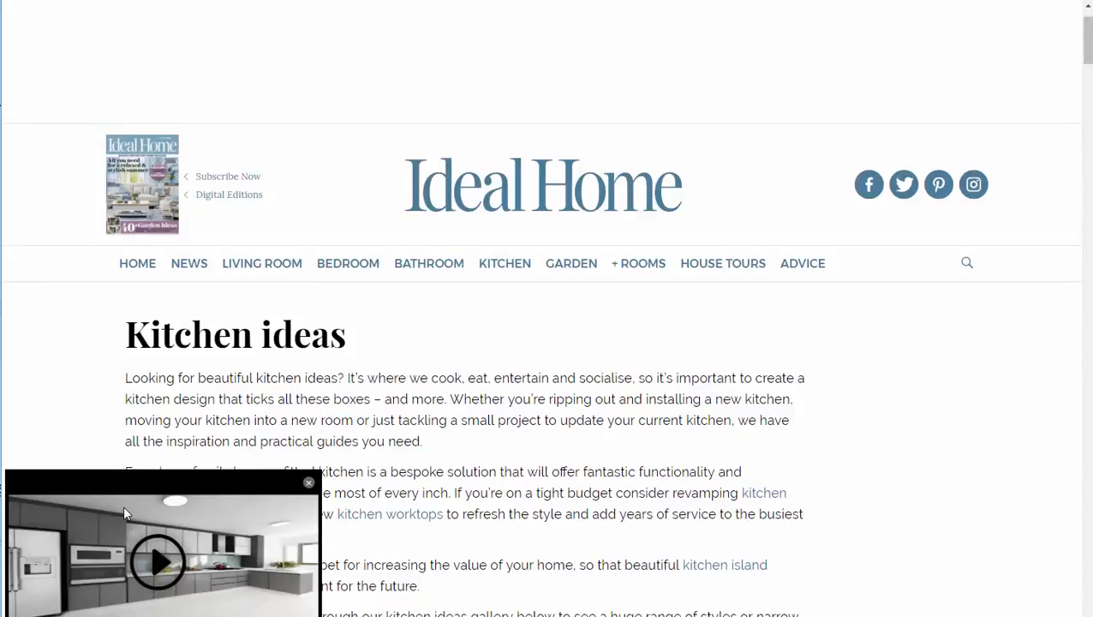
{"action": "left_click", "coordinate": [159, 565]}
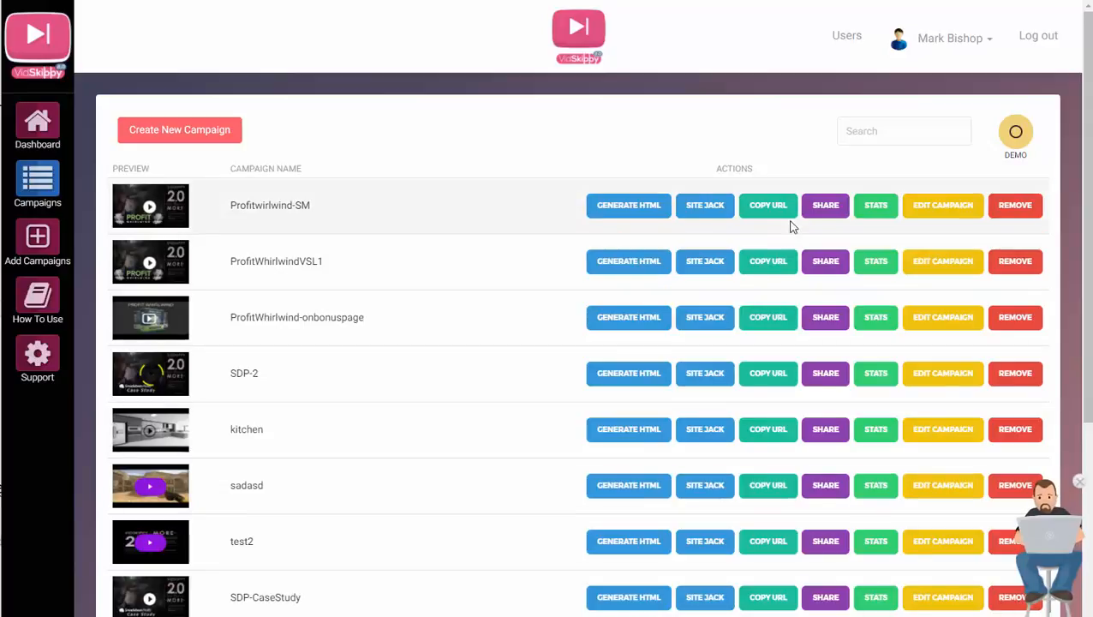
Copy the Profitwirlwind-SM campaign URL, open it in a new browser tab, and play the video.
{"action": "left_click", "coordinate": [769, 207]}
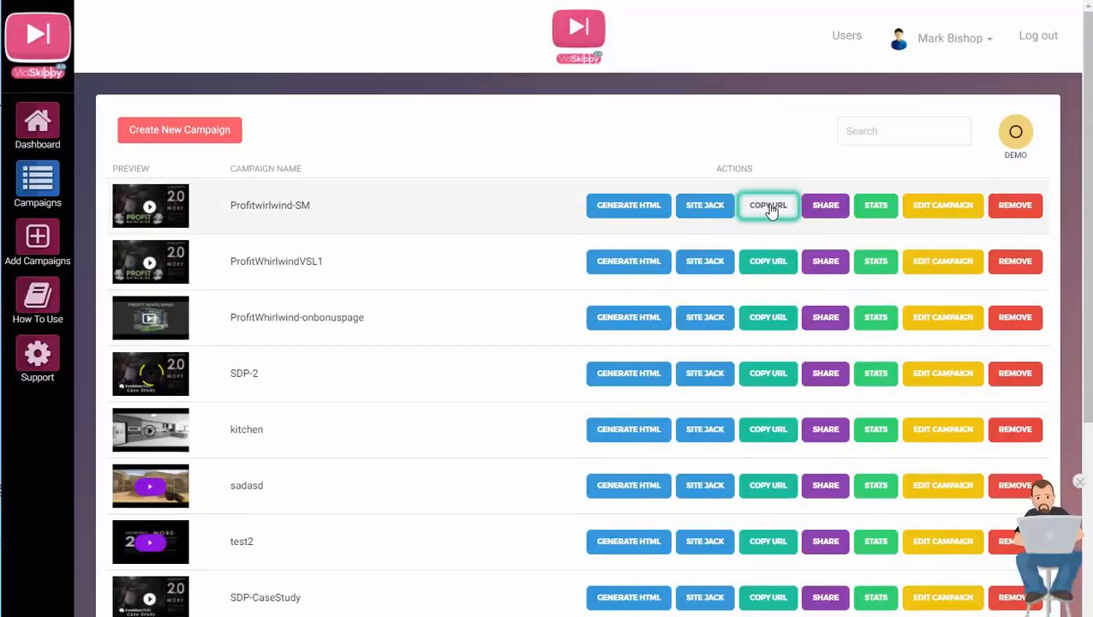
{"action": "left_click", "coordinate": [771, 211]}
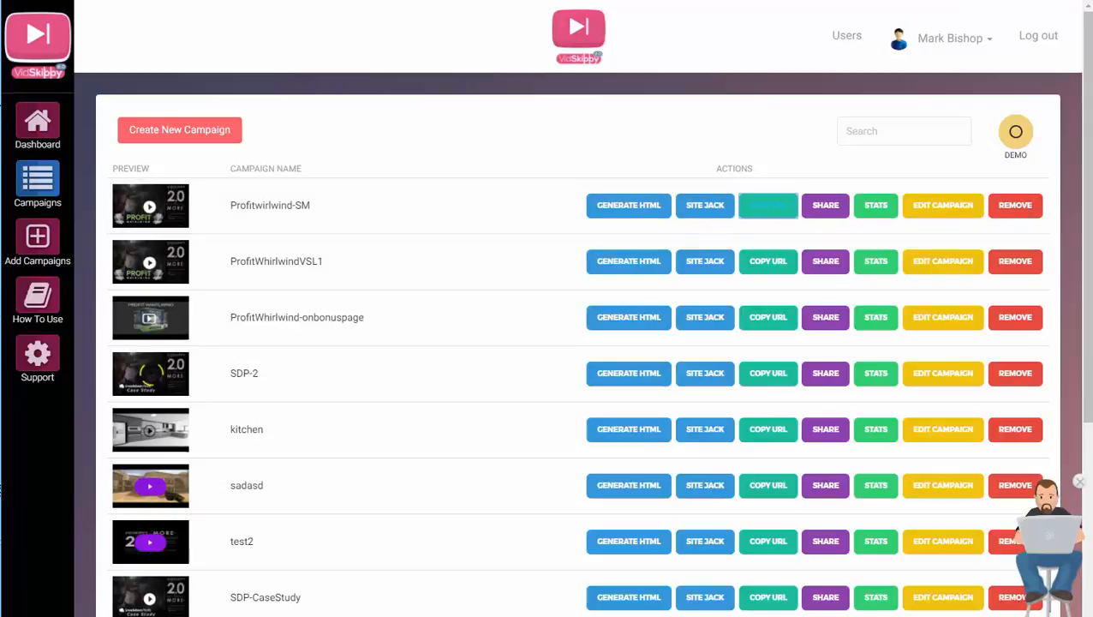
{"action": "key", "text": "ctrl+t"}
{"action": "right_click", "coordinate": [597, 0]}
{"action": "left_click", "coordinate": [652, 53]}
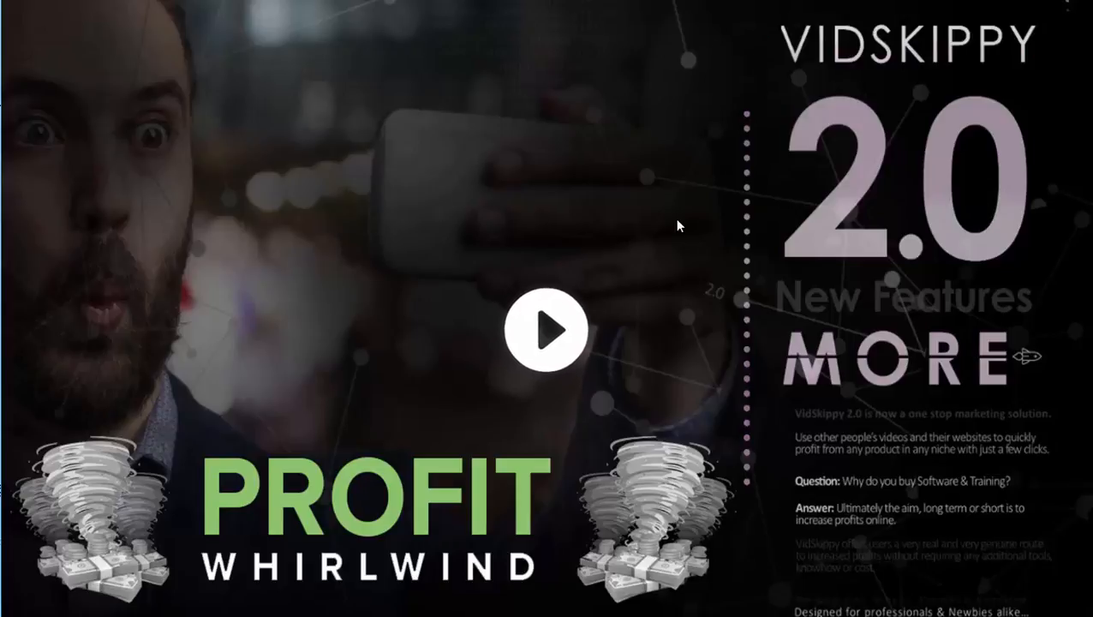
{"action": "left_click", "coordinate": [556, 318]}
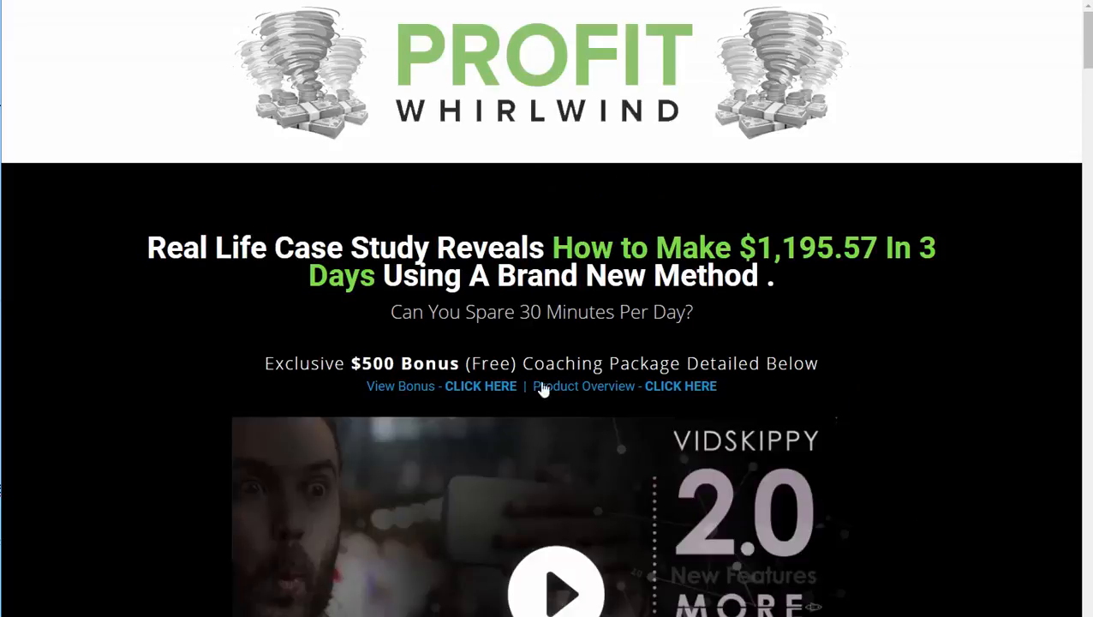
Look through the Profit Whirlwind landing page, including its embedded videos and coaching bonus sections.
{"action": "scroll", "coordinate": [517, 313], "scroll_direction": "down", "scroll_amount": 15}
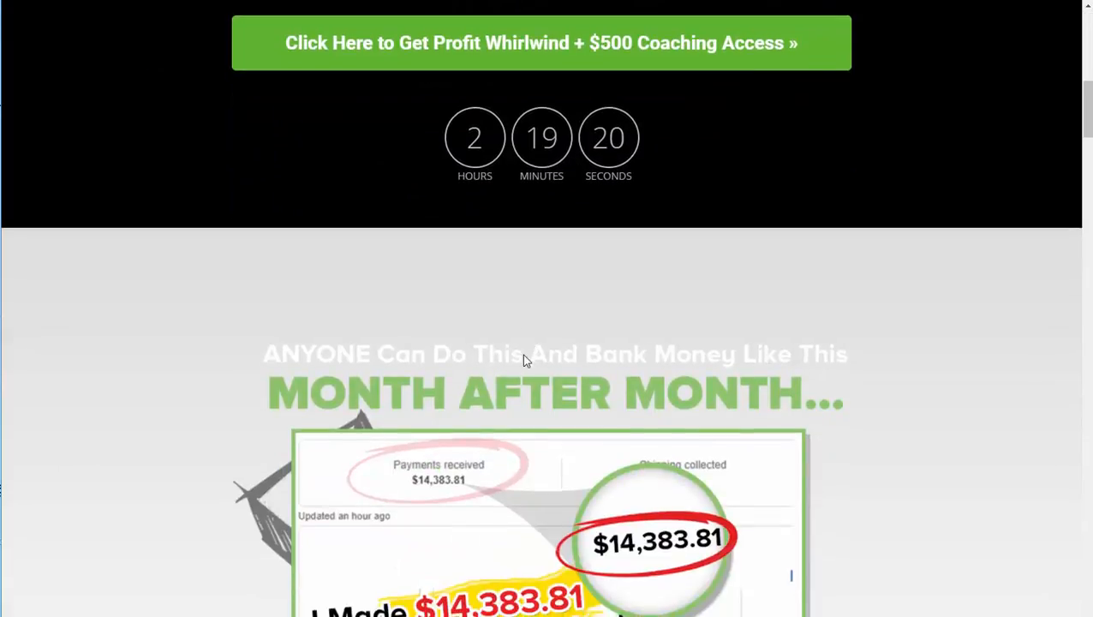
{"action": "scroll", "coordinate": [527, 365], "scroll_direction": "down", "scroll_amount": 12}
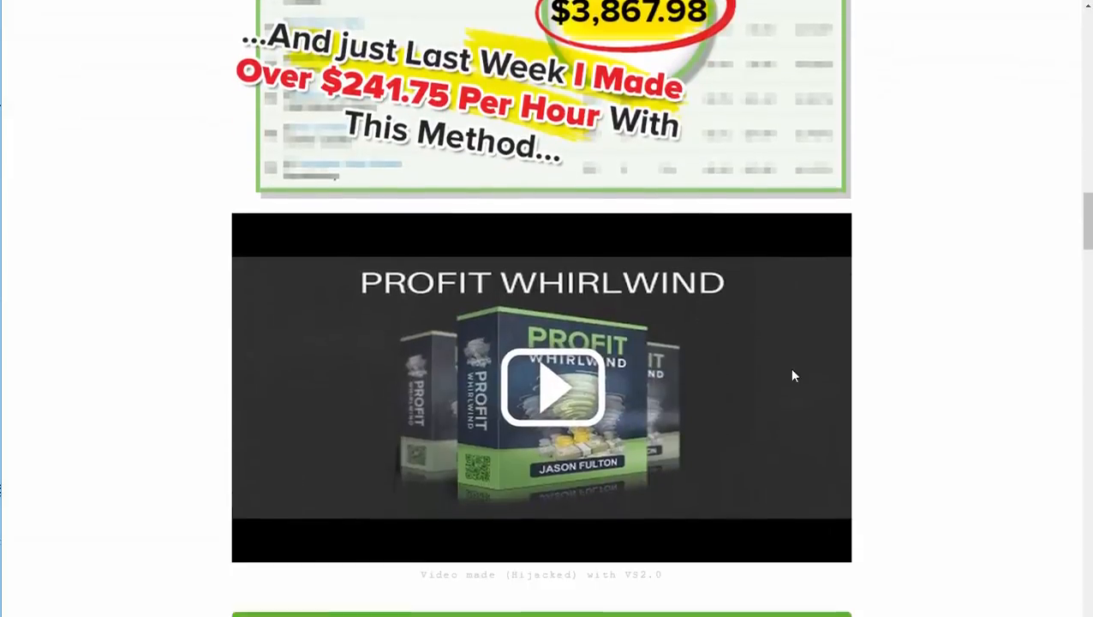
{"action": "scroll", "coordinate": [863, 391], "scroll_direction": "down", "scroll_amount": 12}
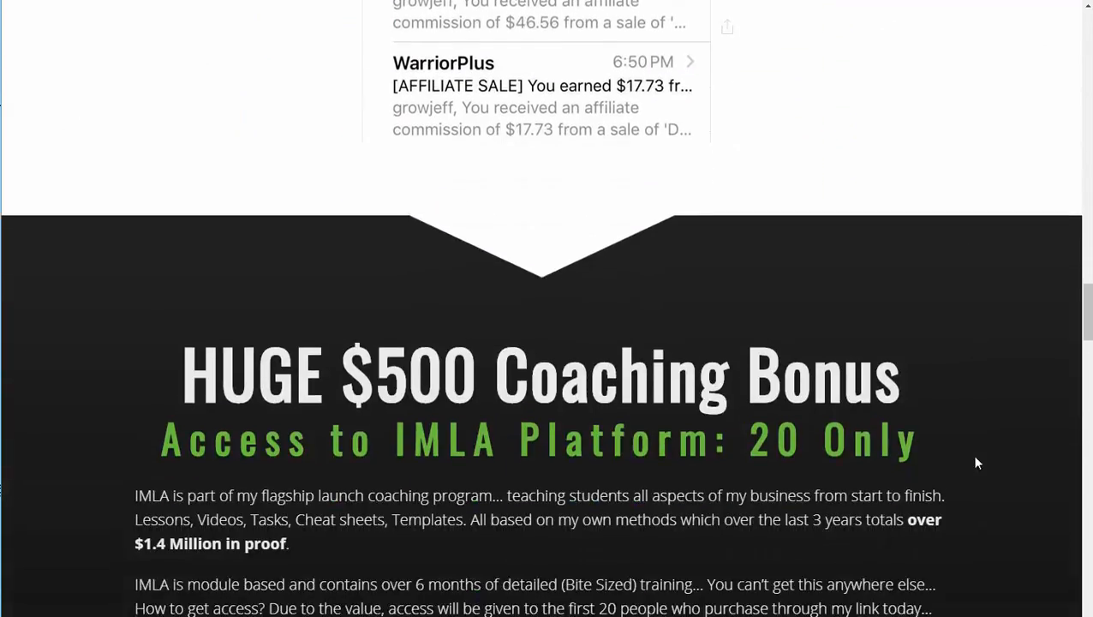
{"action": "scroll", "coordinate": [970, 450], "scroll_direction": "down", "scroll_amount": 12}
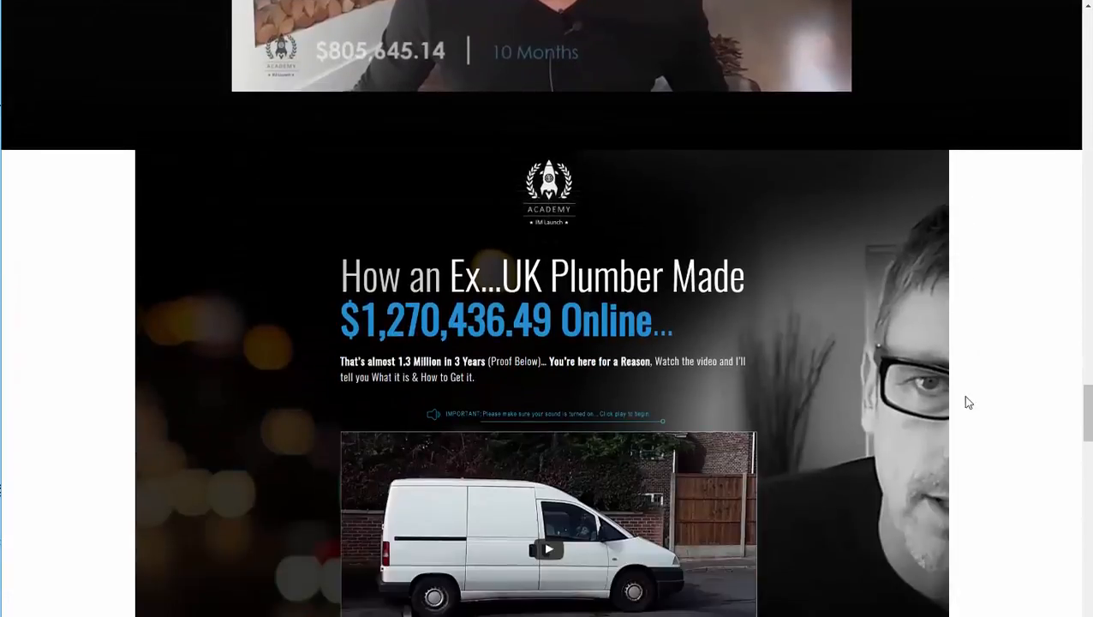
{"action": "scroll", "coordinate": [973, 424], "scroll_direction": "down", "scroll_amount": 10}
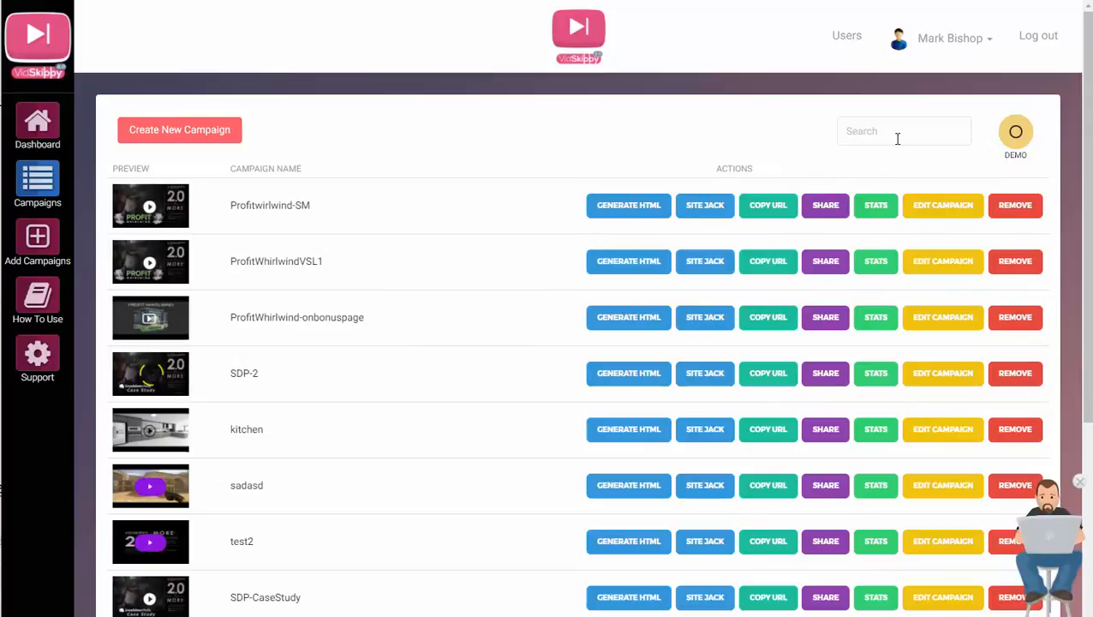
Share the Profitwirlwind-SM campaign on Facebook with the text "test" and play the video in the published post.
{"action": "left_click", "coordinate": [825, 207]}
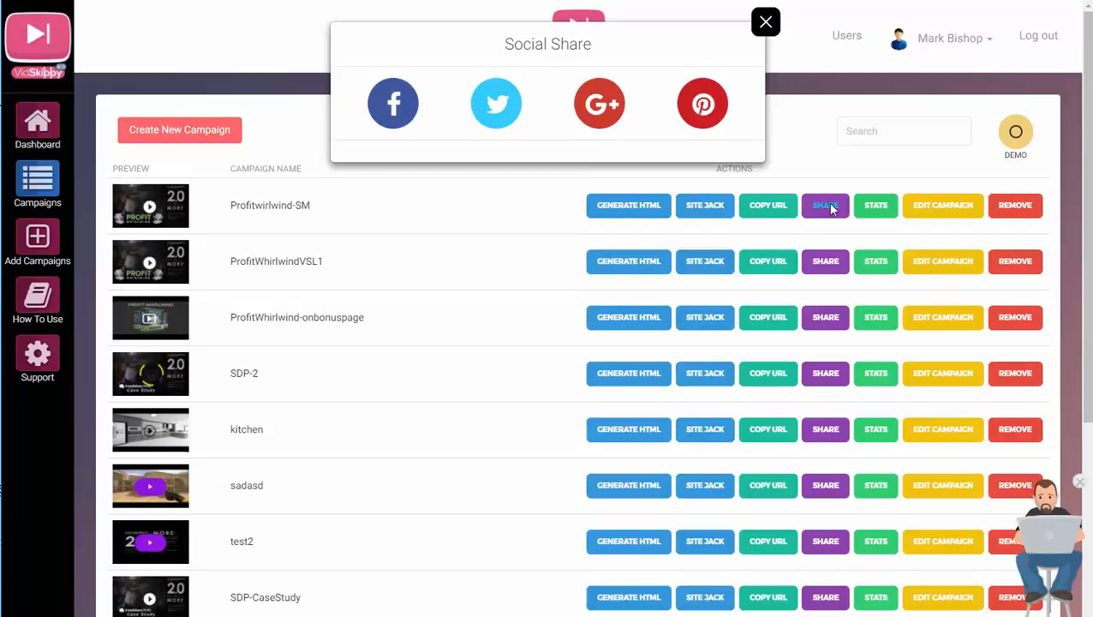
{"action": "left_click", "coordinate": [400, 119]}
{"action": "left_click_drag", "start_coordinate": [4, 21], "coordinate": [484, 194]}
{"action": "left_click", "coordinate": [490, 325]}
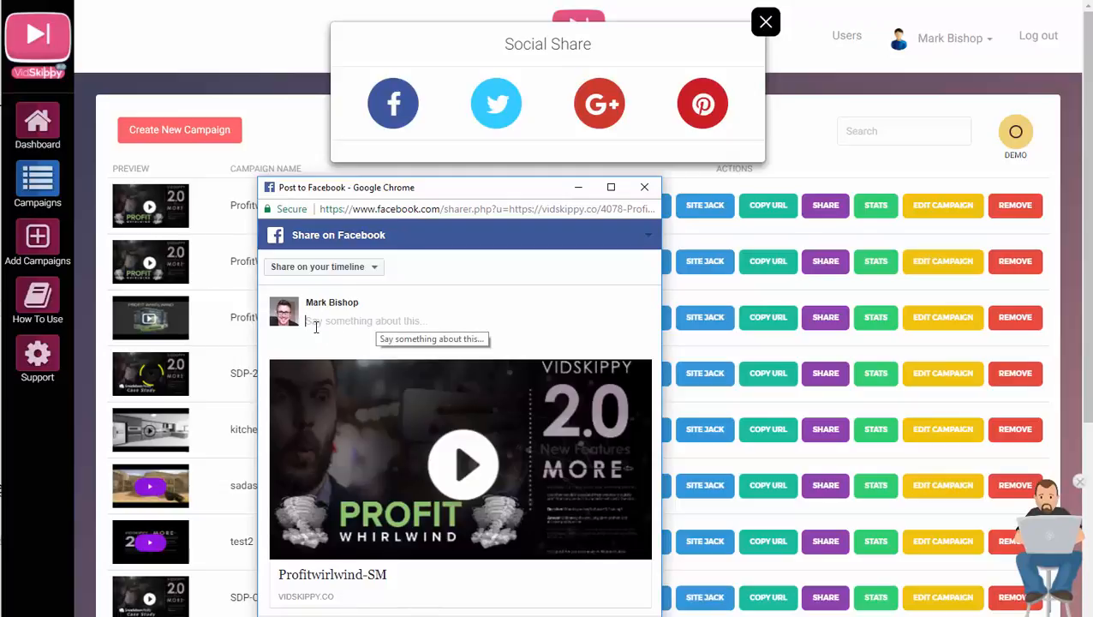
{"action": "type", "text": "t"}
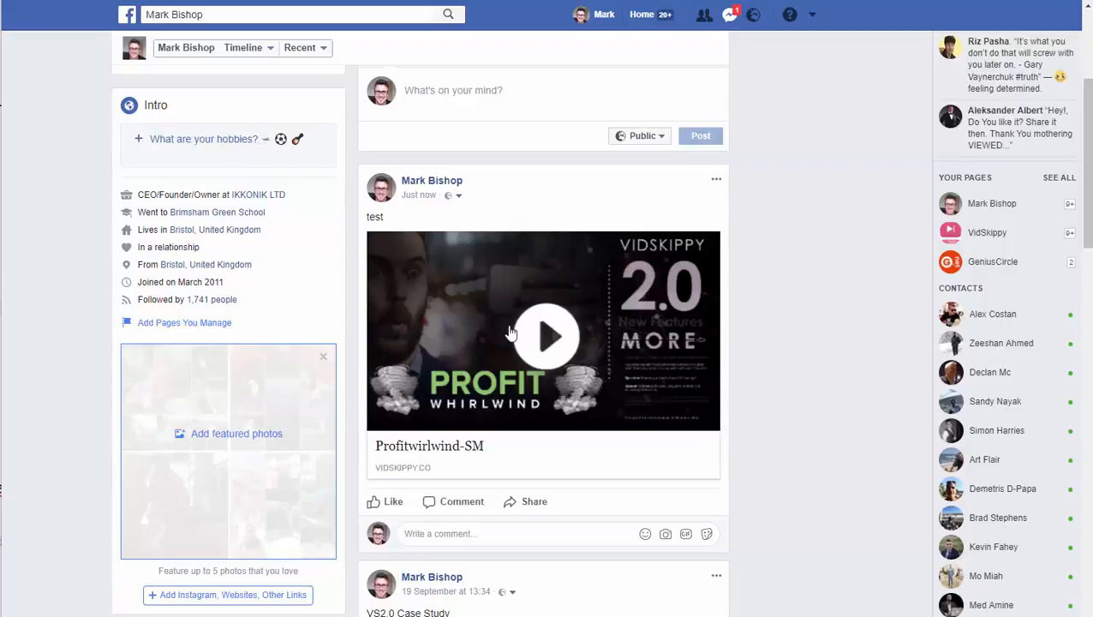
{"action": "left_click", "coordinate": [568, 346]}
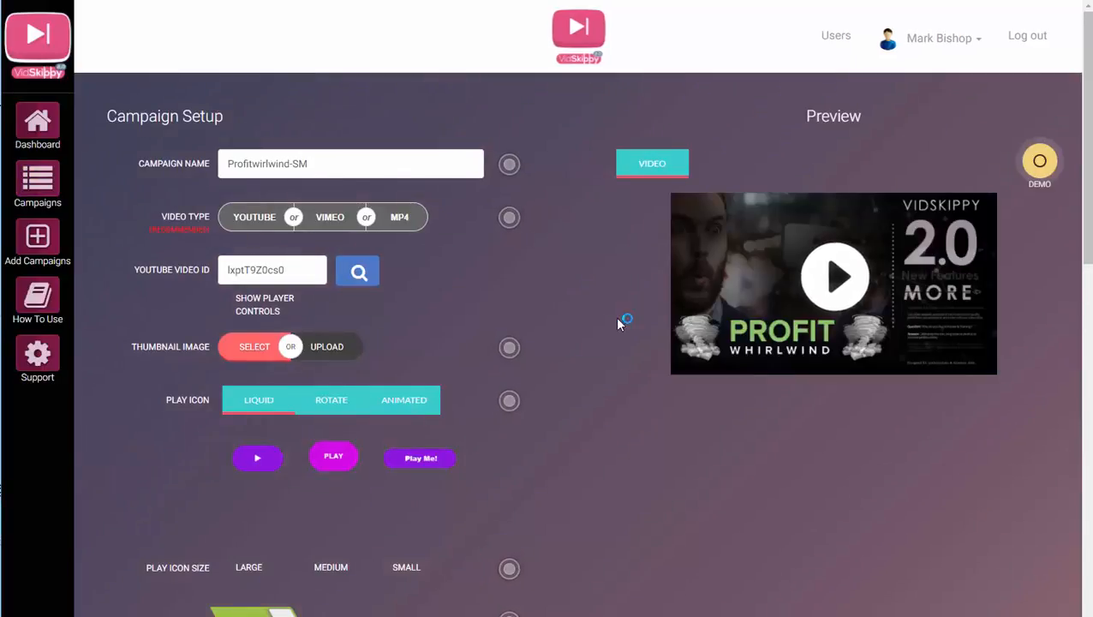
Review the Profitwirlwind-SM campaign setup, highlighting the link in its call-to-action button settings, and close those settings without saving.
{"action": "scroll", "coordinate": [605, 312], "scroll_direction": "down", "scroll_amount": 3}
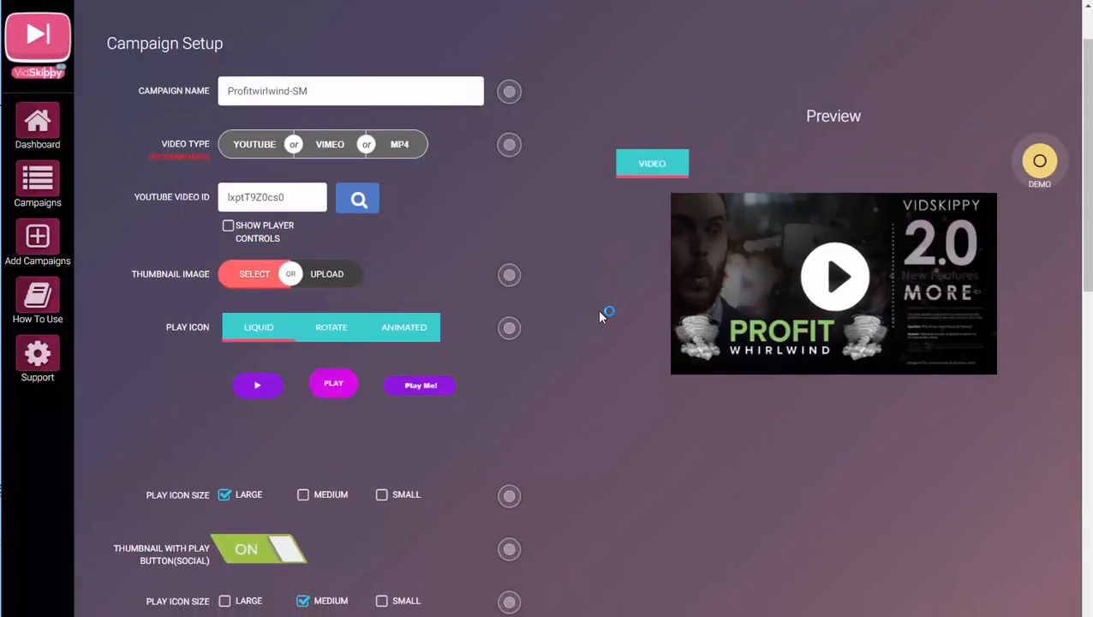
{"action": "scroll", "coordinate": [591, 335], "scroll_direction": "down", "scroll_amount": 4}
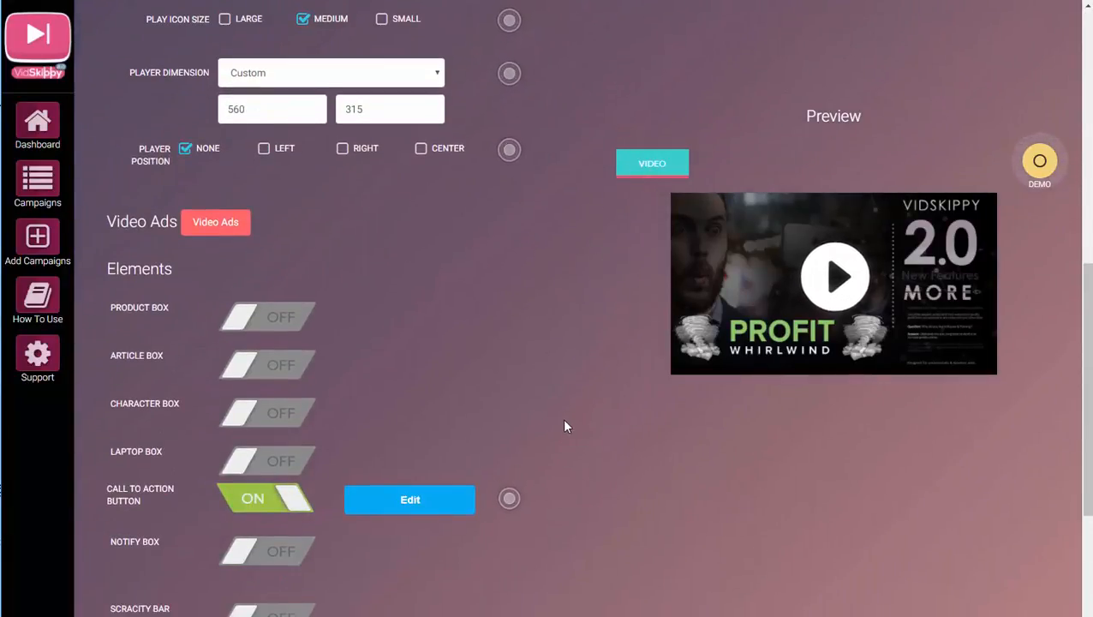
{"action": "scroll", "coordinate": [564, 429], "scroll_direction": "down", "scroll_amount": 2}
{"action": "left_click", "coordinate": [405, 356]}
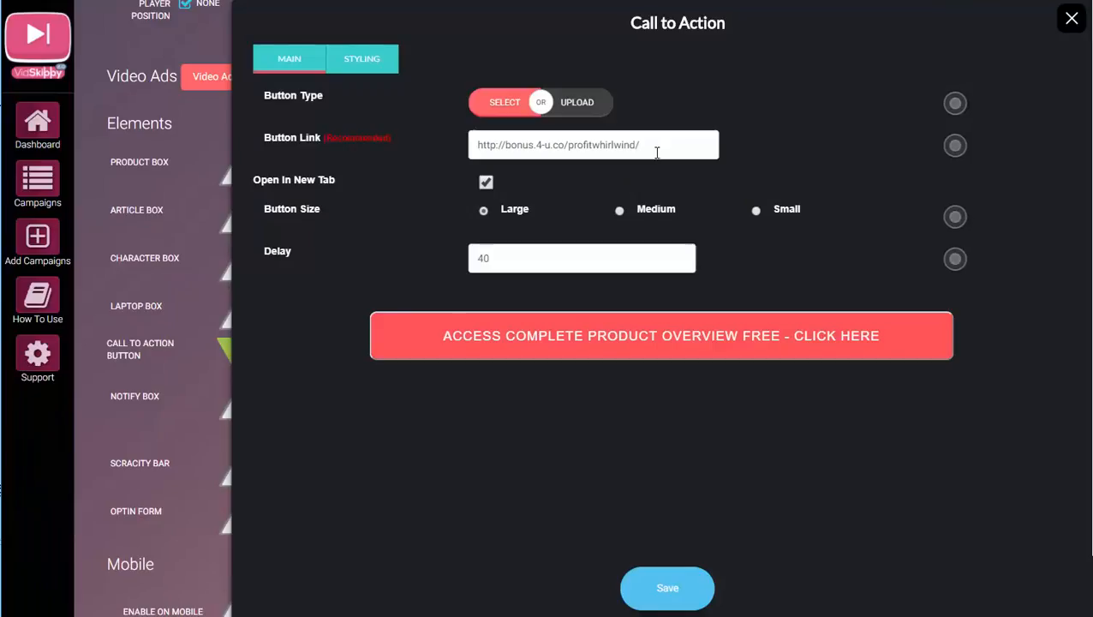
{"action": "left_click_drag", "start_coordinate": [654, 146], "coordinate": [468, 145]}
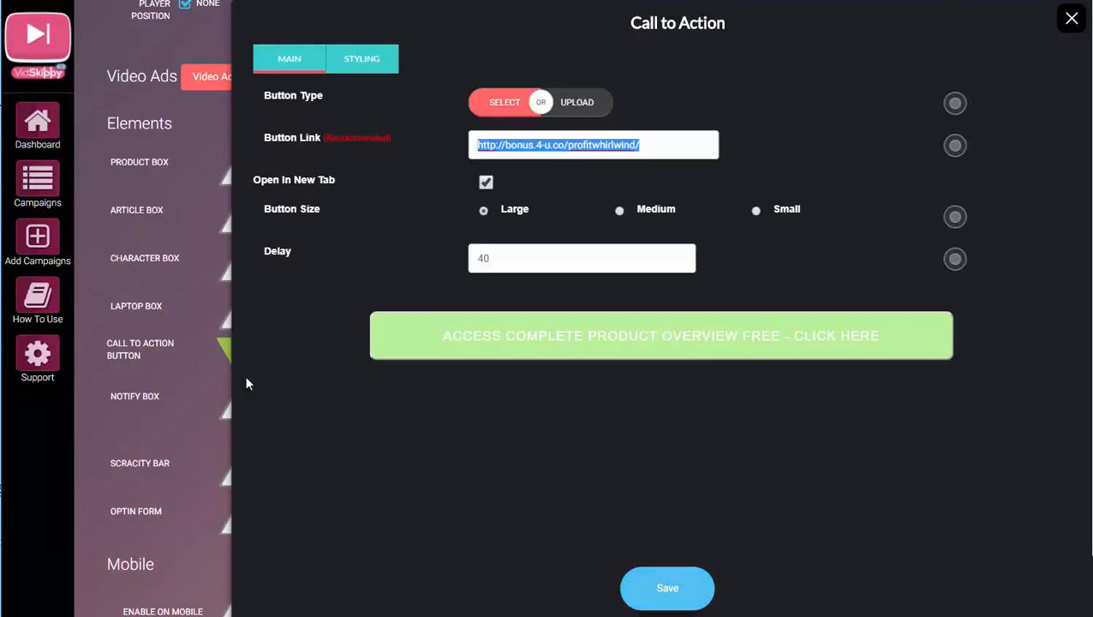
{"action": "left_click", "coordinate": [192, 358]}
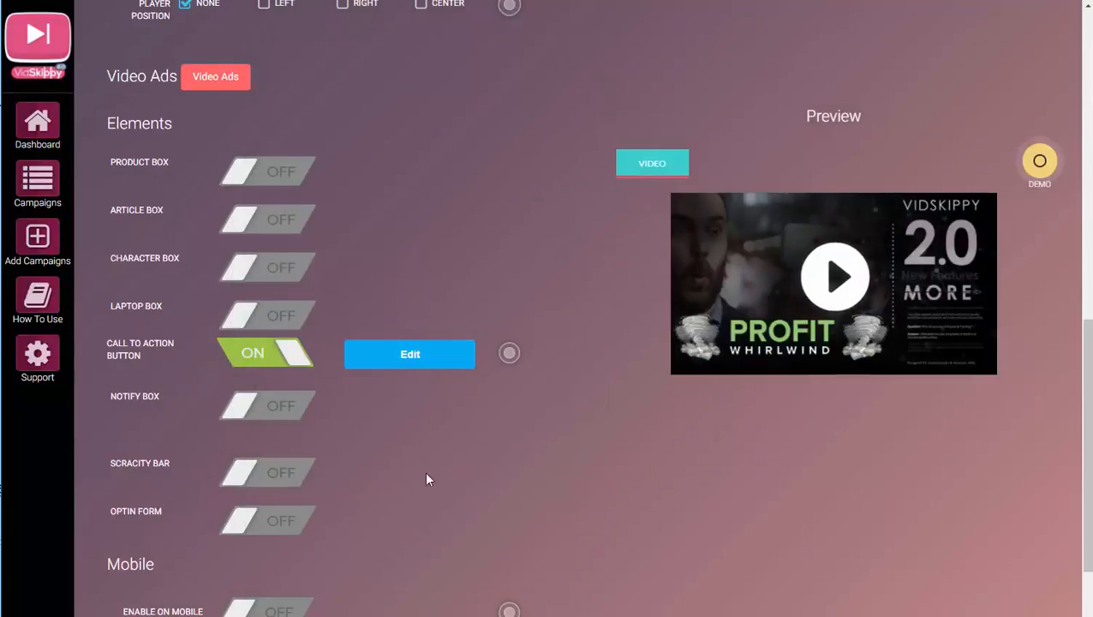
{"action": "scroll", "coordinate": [424, 471], "scroll_direction": "down", "scroll_amount": 2}
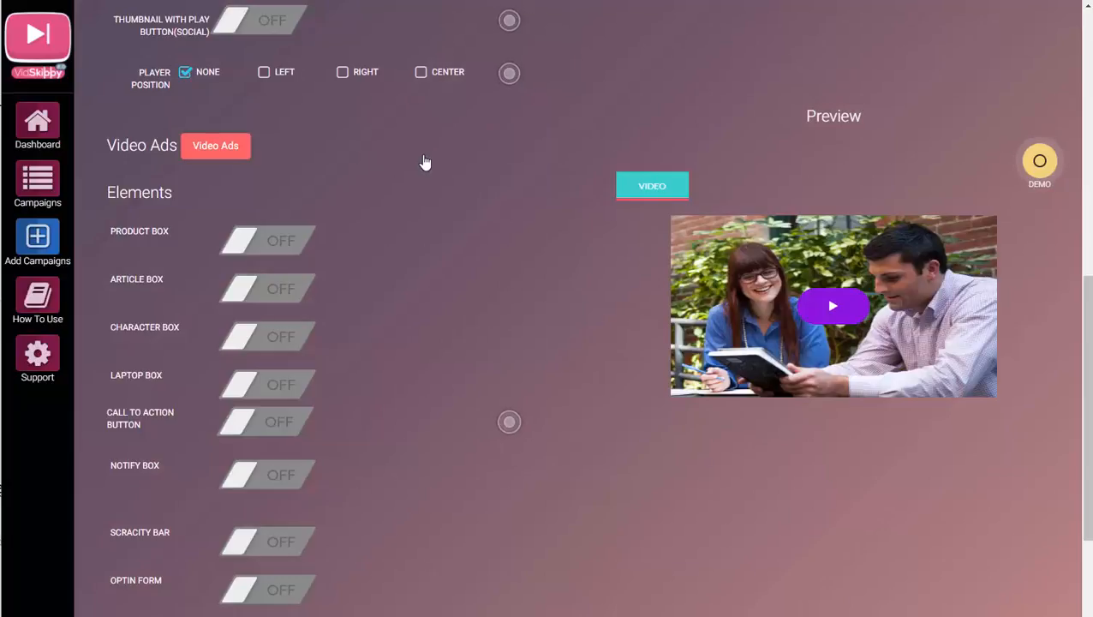
Start a video ad in the new campaign to view its video type, appearance and banner options, and close without saving.
{"action": "left_click", "coordinate": [211, 148]}
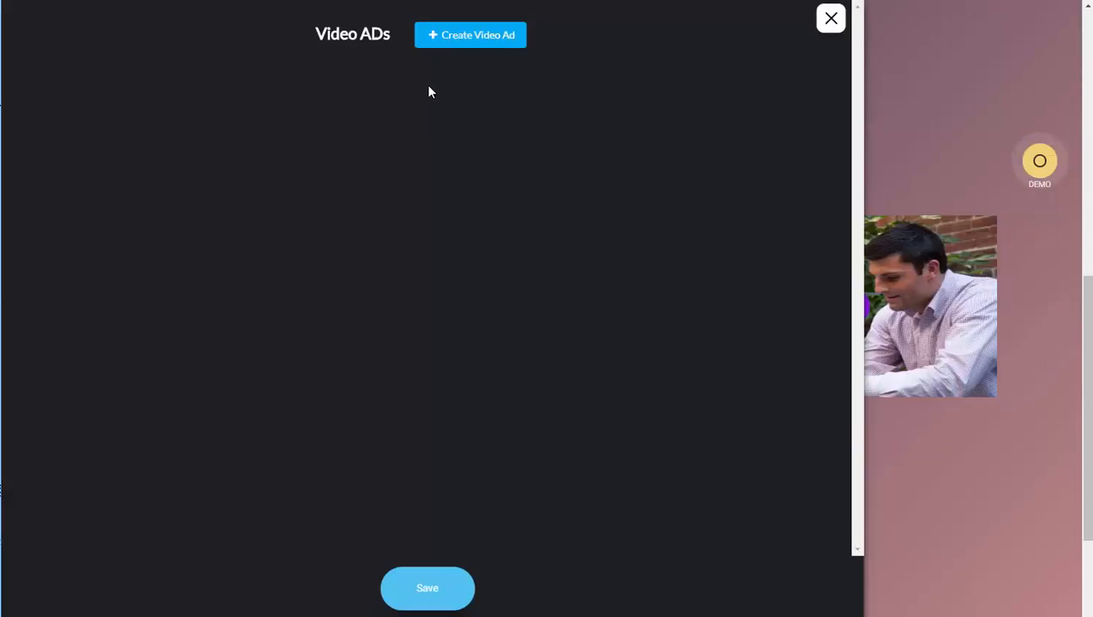
{"action": "left_click", "coordinate": [459, 39]}
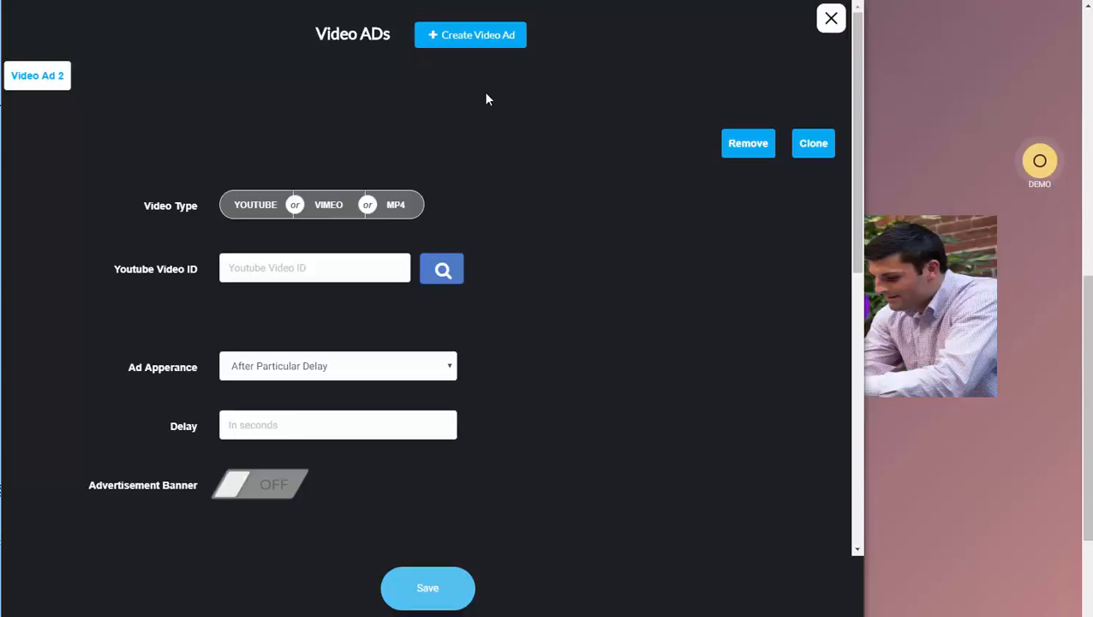
{"action": "left_click", "coordinate": [831, 20]}
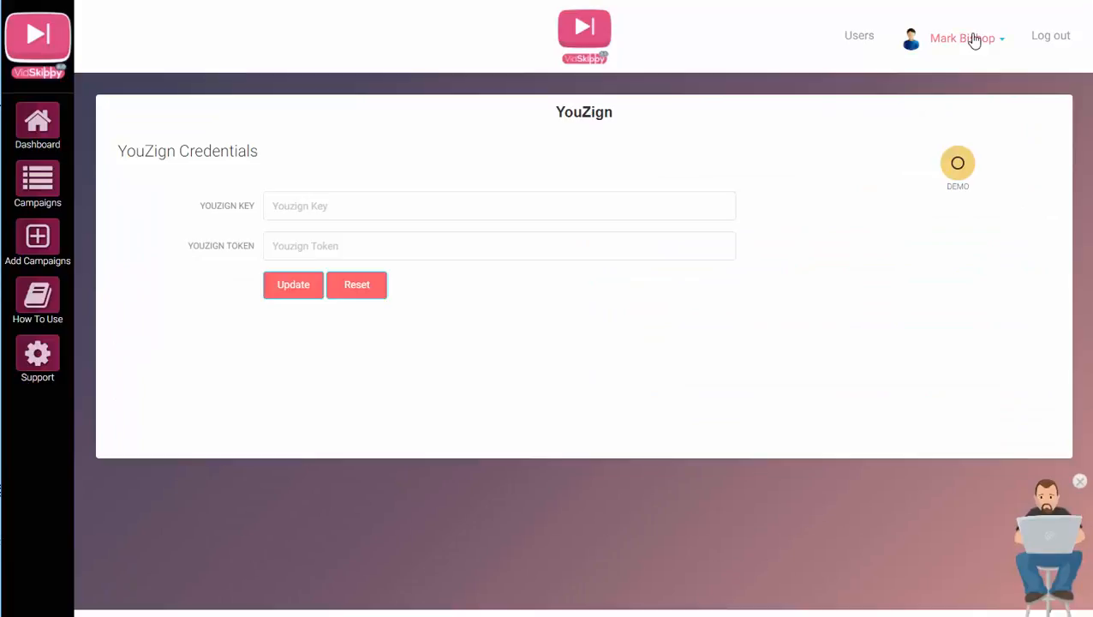
Open the account's URL Shortener credentials page to view the Google and Bitly credential settings.
{"action": "mouse_move", "coordinate": [1005, 47]}
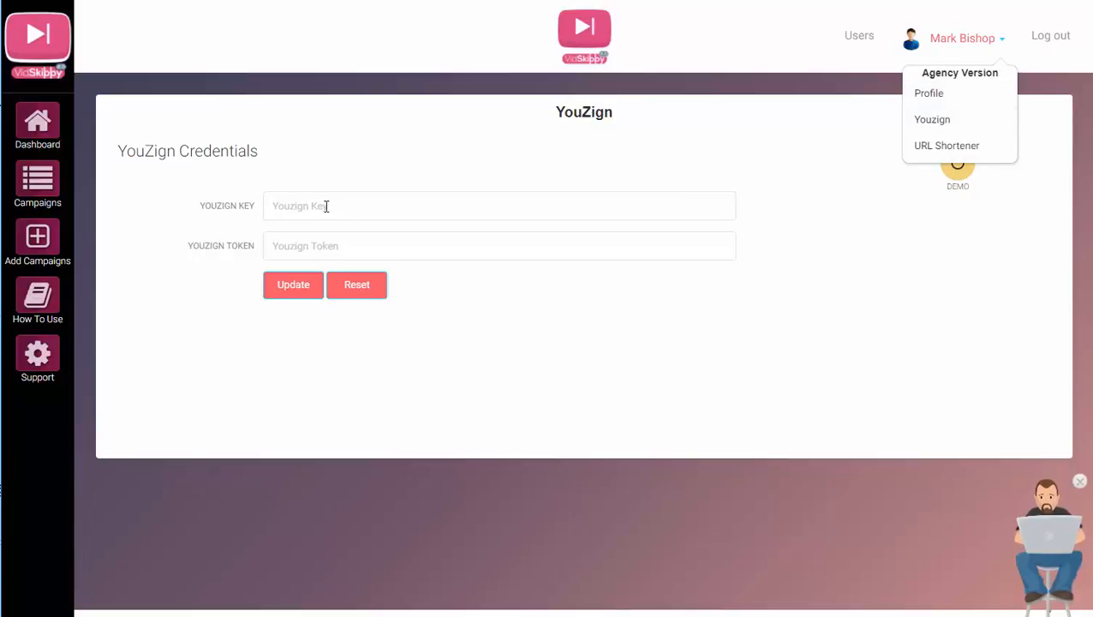
{"action": "left_click", "coordinate": [926, 152]}
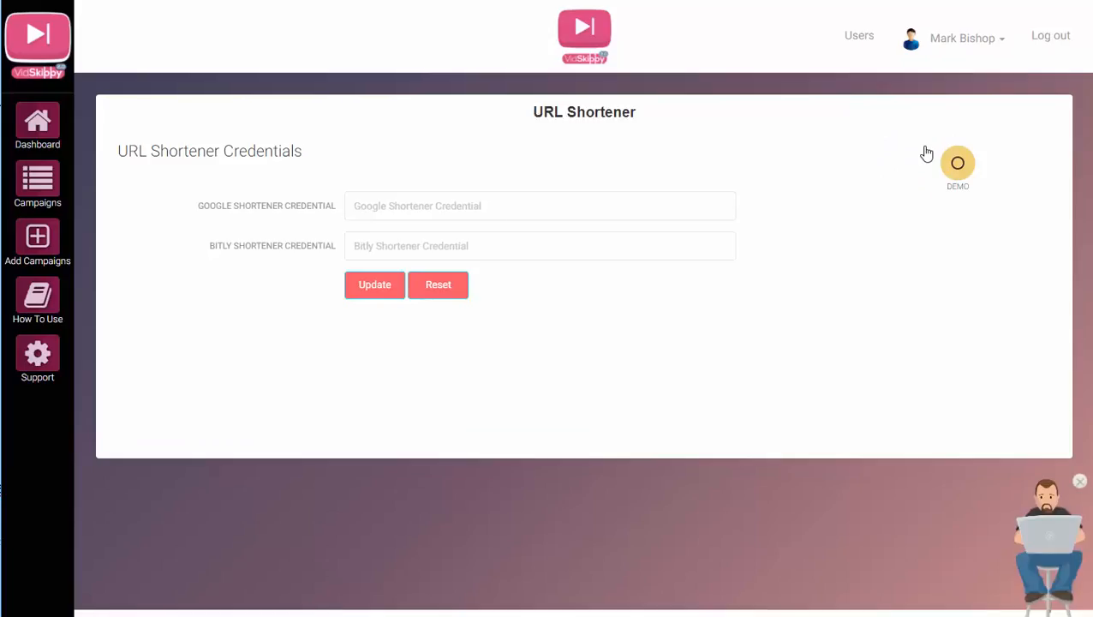